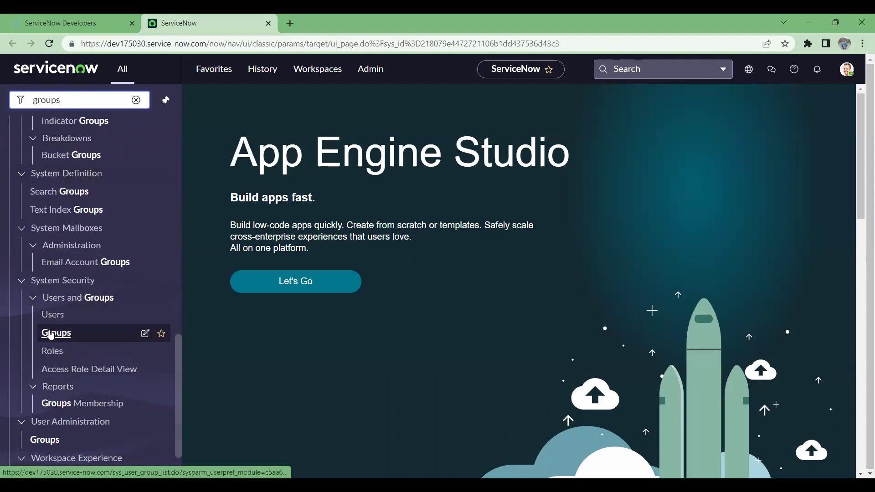
Open the Groups list from Users and Groups in a new browser tab and open the App Engine Admins group record.
middle_click(51, 335)
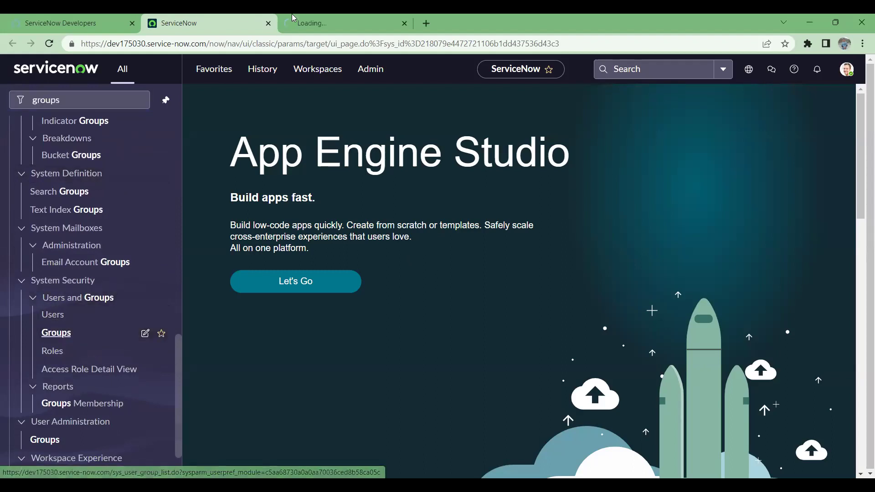
left_click(377, 16)
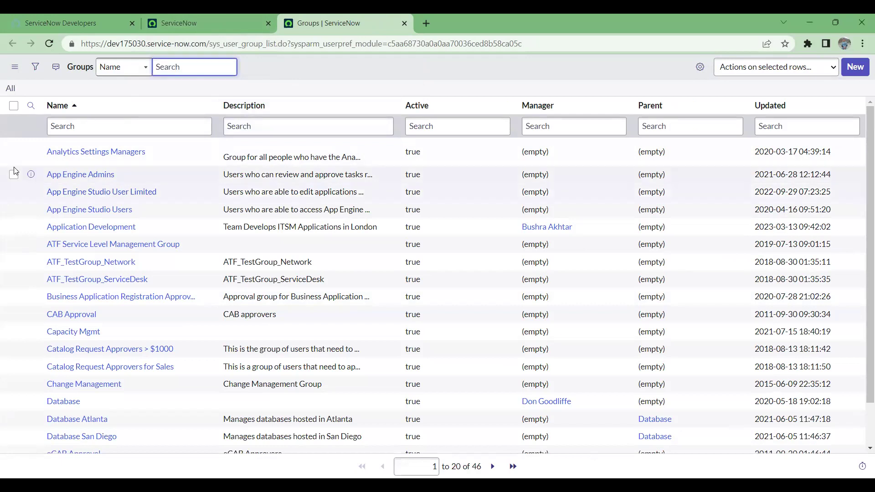
left_click(78, 175)
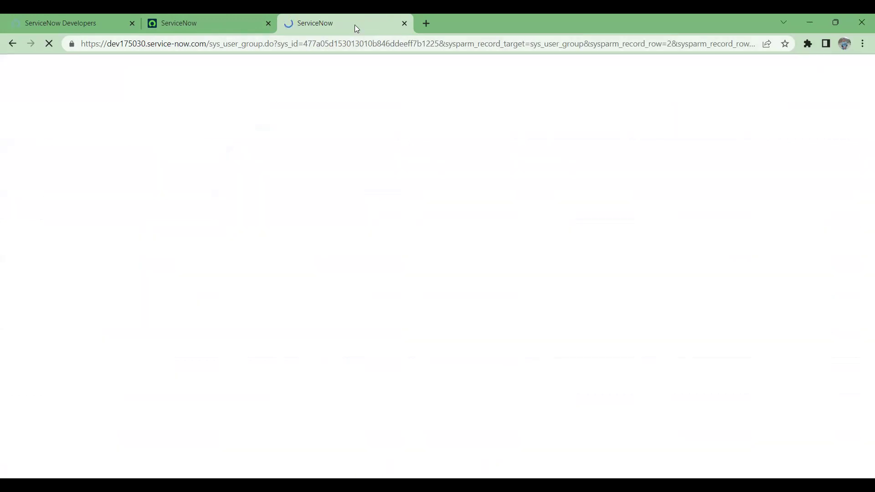
Open the App Engine Admins group's Roles related list in its own browser tab and highlight its table name, sys_group_has_role, in the URL.
left_click(90, 235)
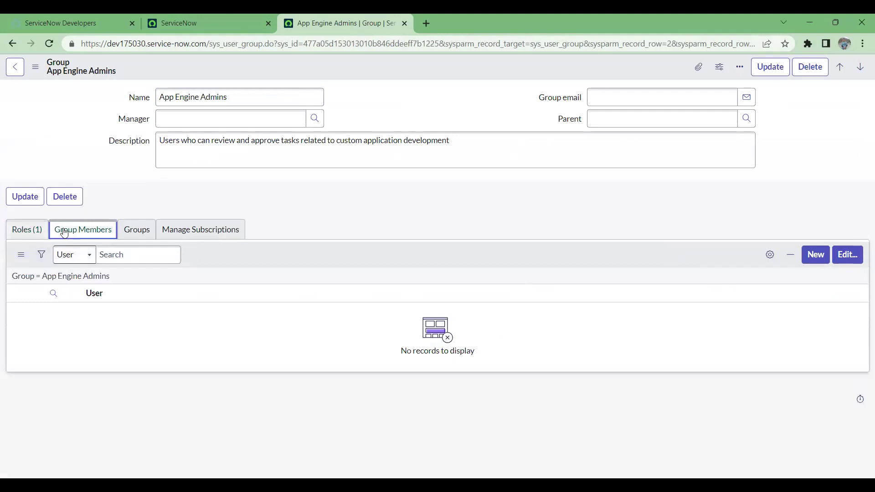
left_click(33, 237)
right_click(73, 277)
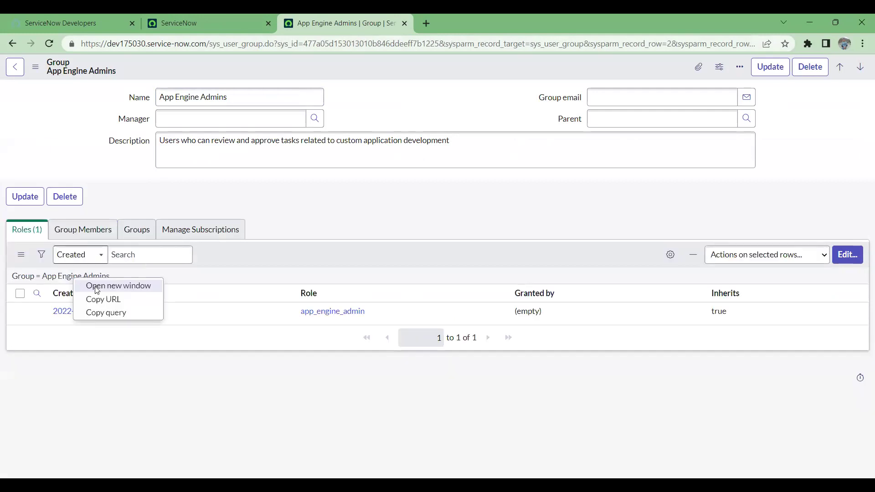
left_click(120, 287)
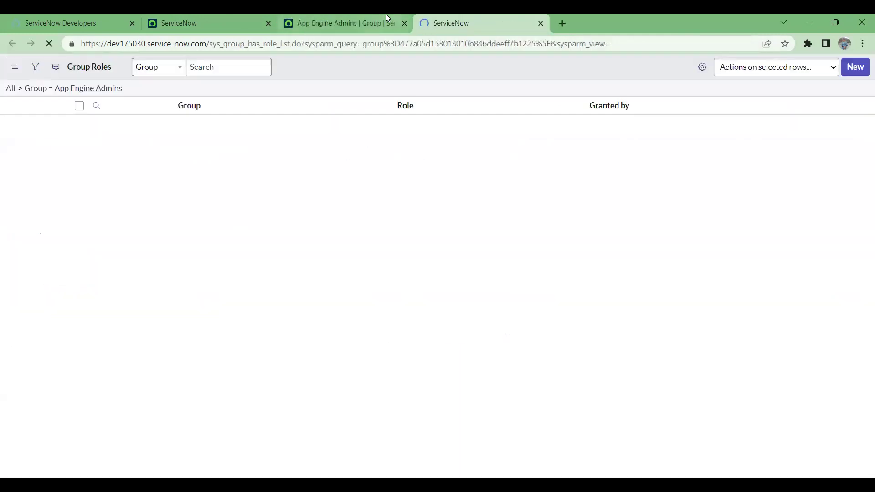
left_click_drag(211, 44, 280, 45)
Open the group's Group Members related list in its own browser tab and highlight its table name, sys_user_grmember, in the URL.
left_click(345, 14)
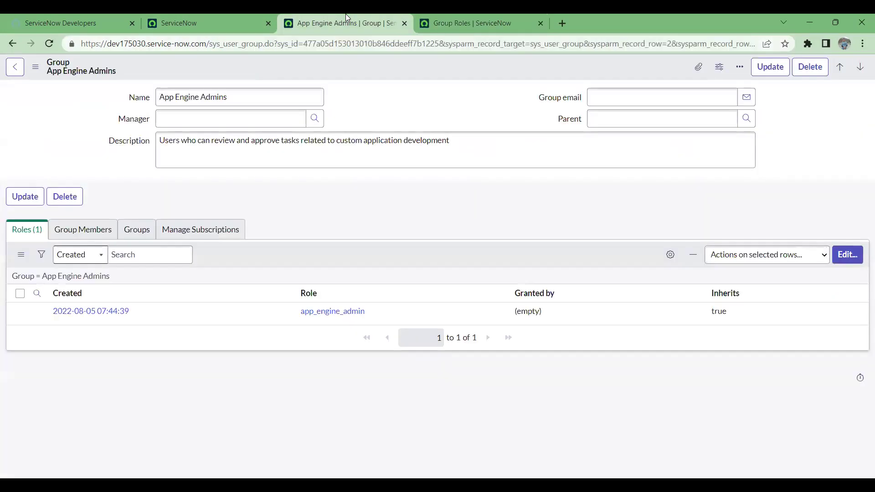
left_click(83, 230)
right_click(63, 279)
left_click(111, 286)
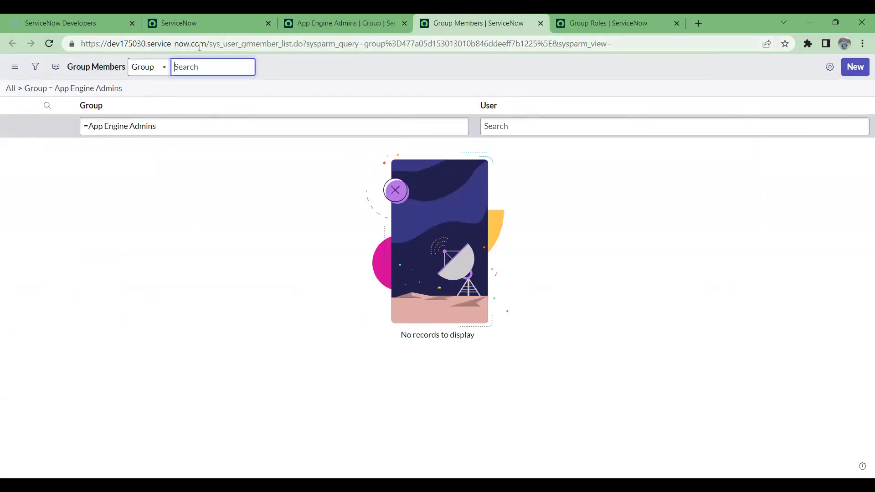
left_click_drag(212, 45, 281, 48)
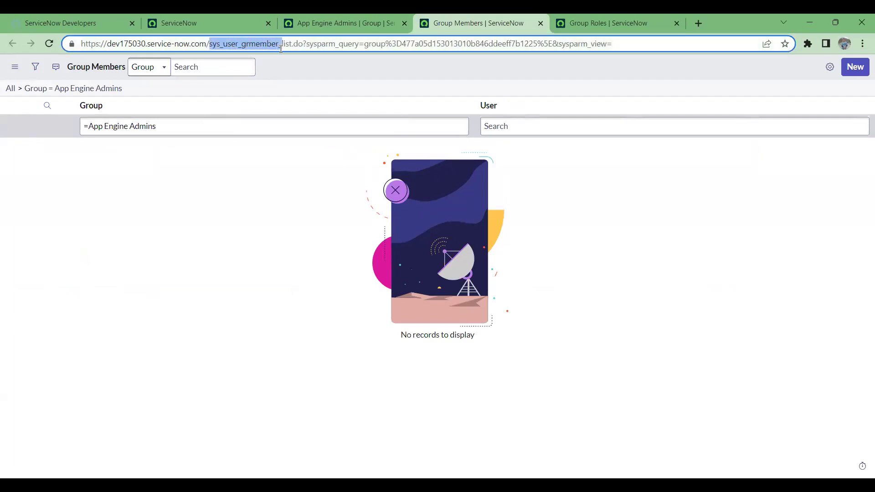
Open the group's child Groups list in its own browser tab, highlight sys_user_group in the URL, and compare it with the form's Parent field.
left_click(378, 23)
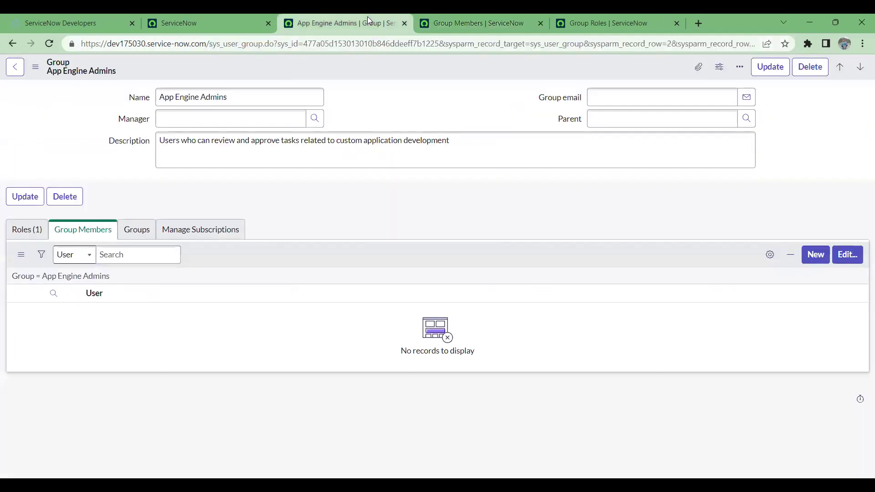
left_click(137, 232)
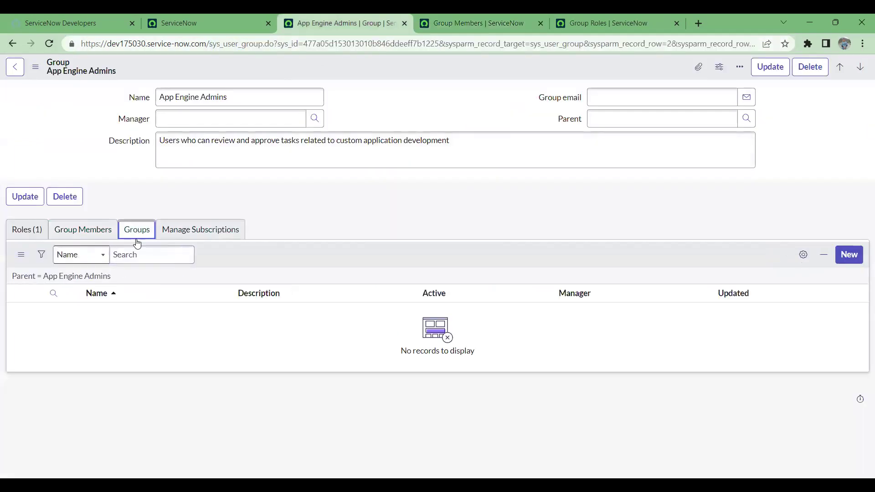
right_click(84, 280)
left_click(123, 286)
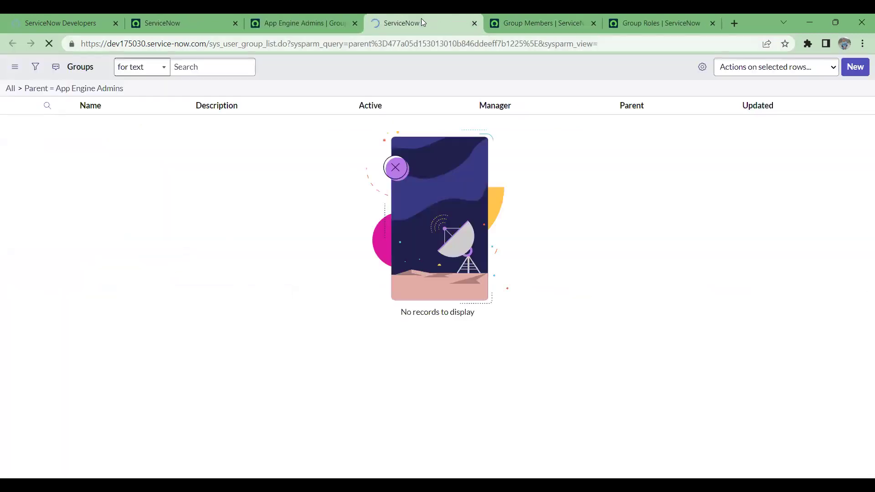
left_click_drag(217, 45, 288, 37)
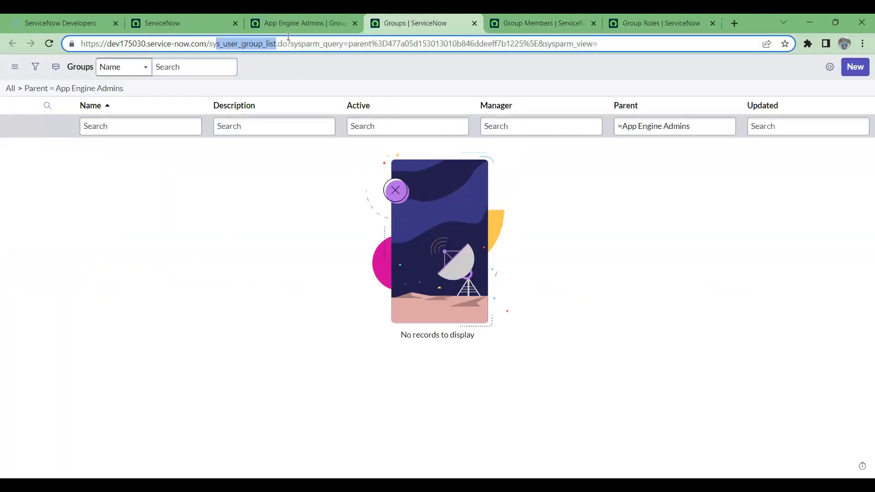
left_click(331, 18)
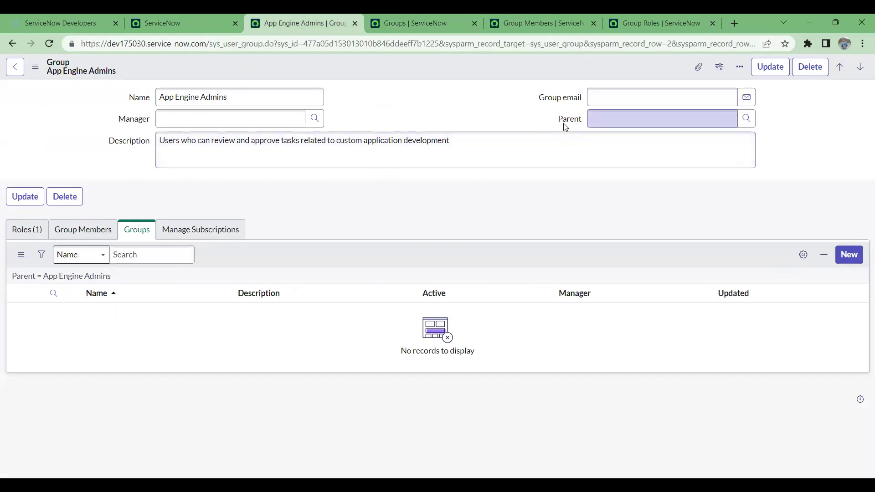
left_click(428, 23)
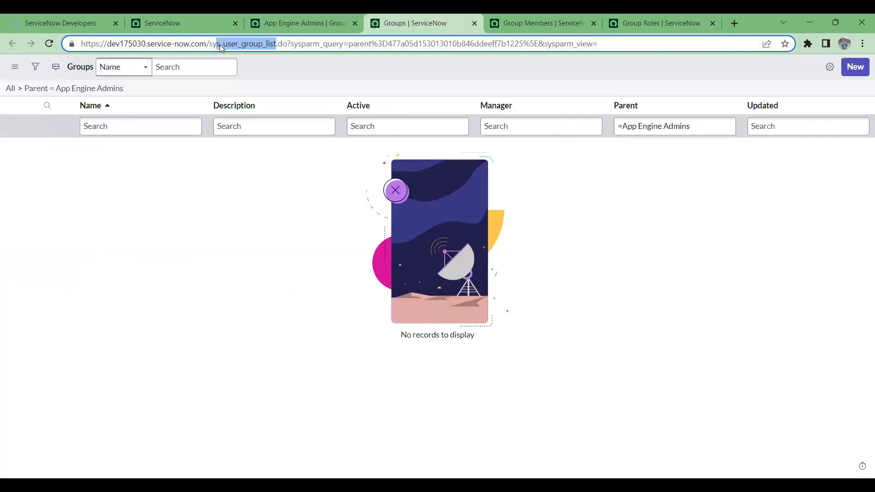
Open the App Engine Admins group's app_engine_admin role assignment in a new browser tab and place it directly beside the group's tab.
left_click(316, 22)
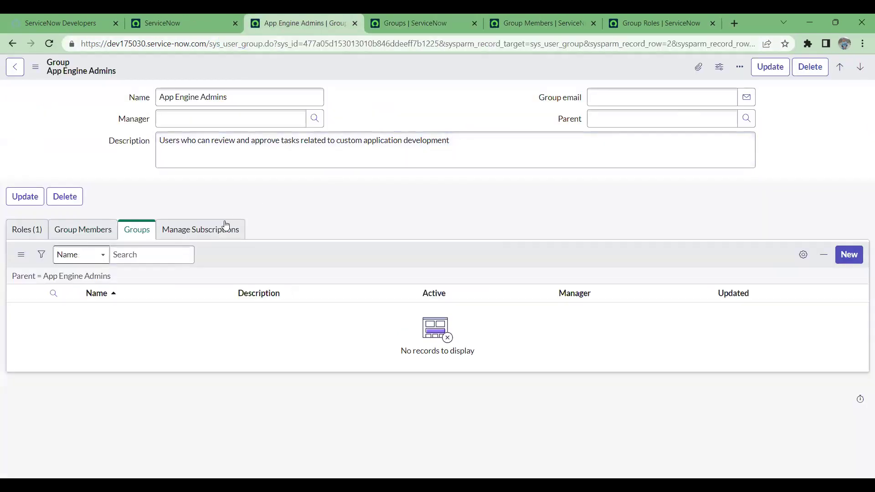
left_click(28, 230)
left_click(106, 312, "ctrl")
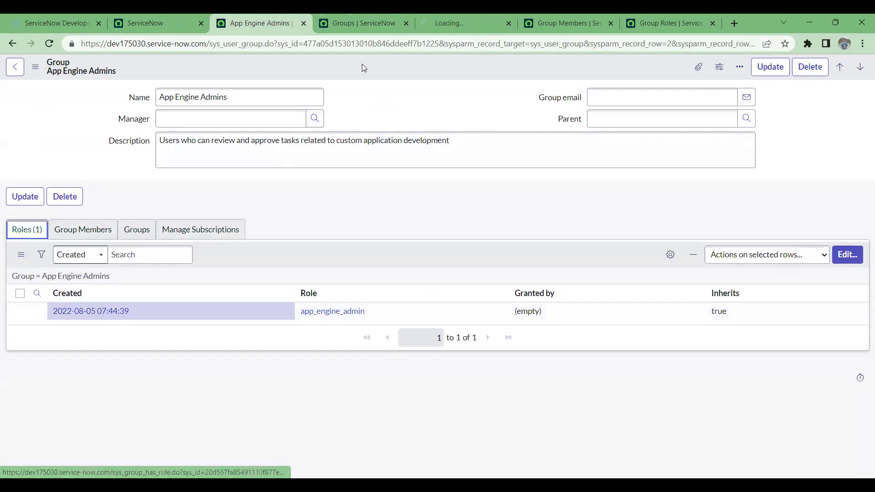
left_click_drag(452, 24, 366, 21)
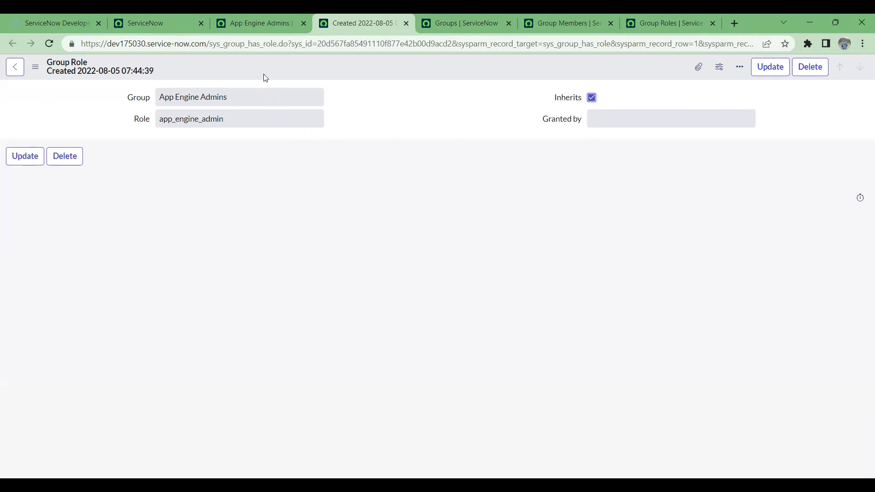
Filter the main navigator by "roles" and open the User Administration Roles list in a new browser tab.
left_click(247, 26)
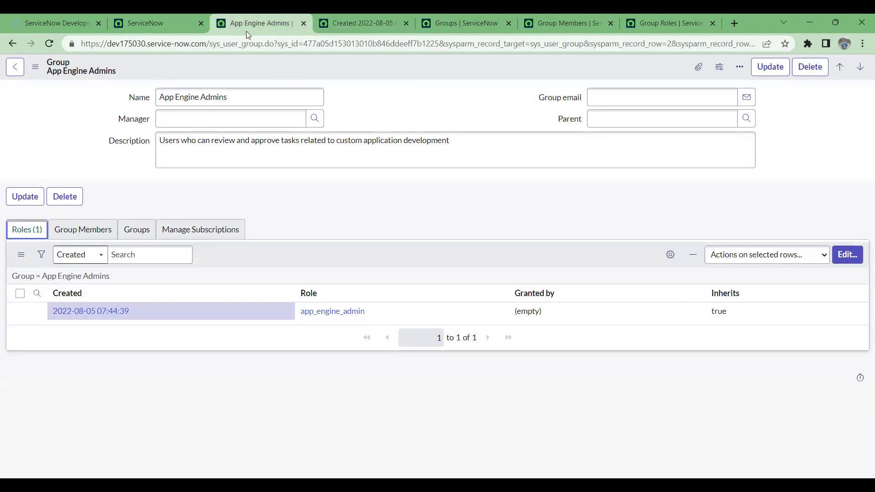
left_click(152, 26)
left_click(105, 102)
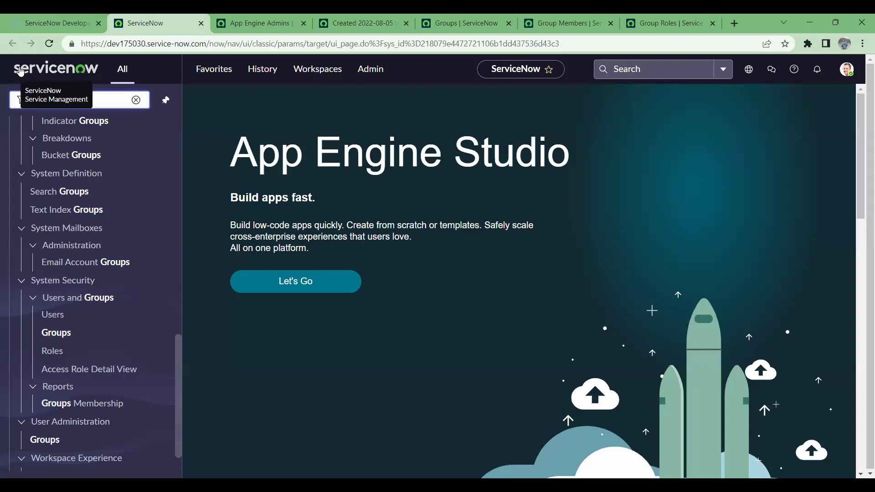
type("roles")
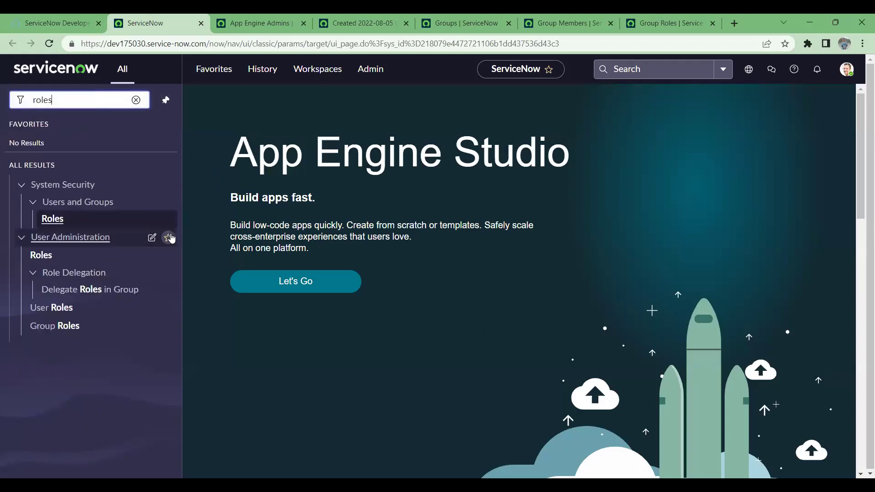
left_click(52, 224)
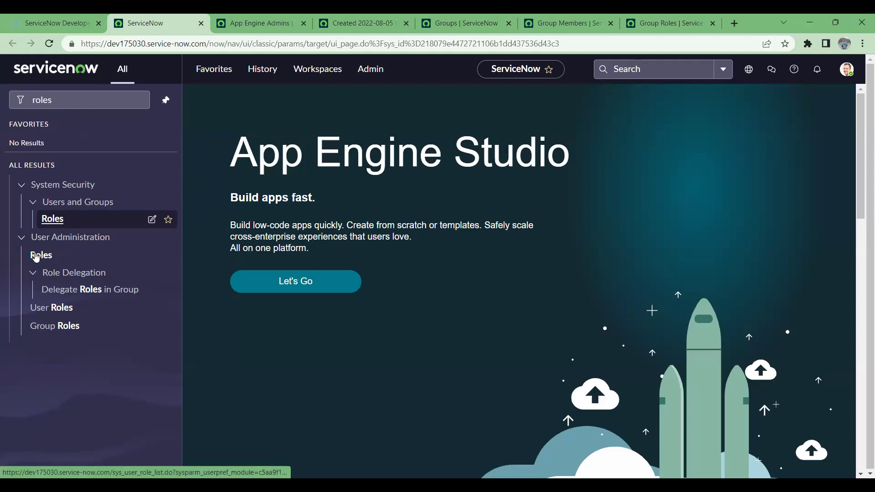
right_click(35, 257)
left_click(68, 261)
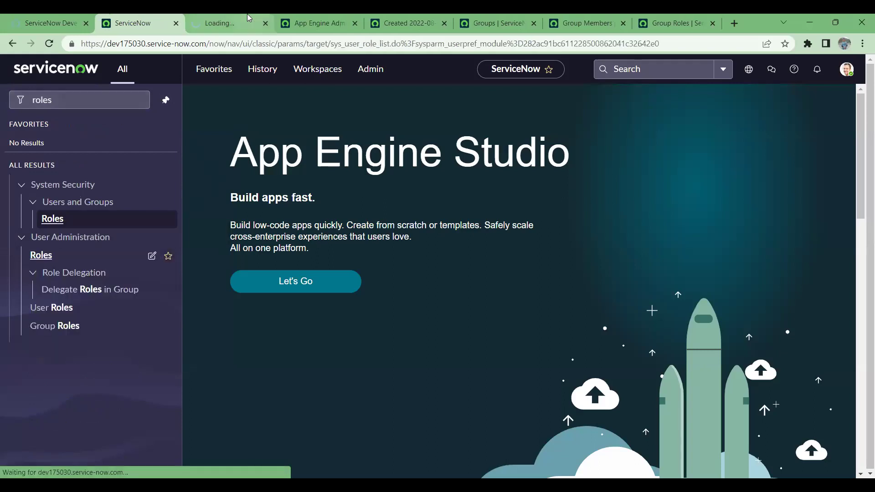
left_click(248, 18)
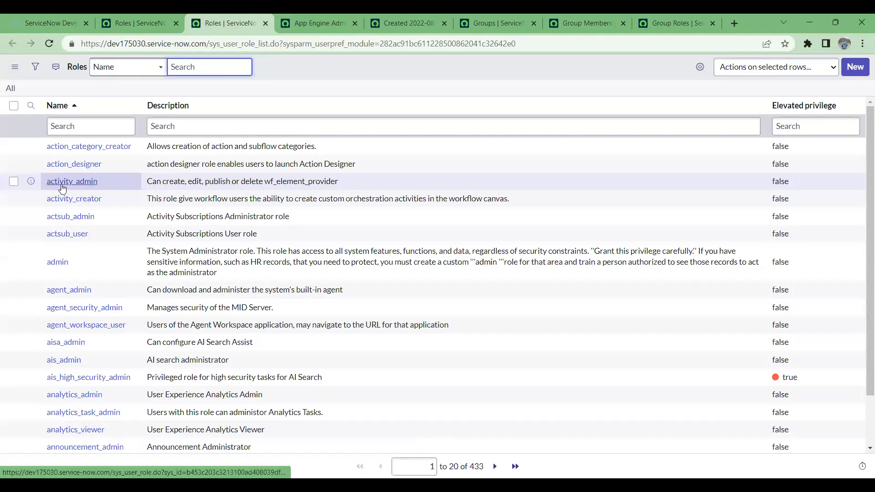
Open the activity_admin role in a new browser tab, then its Contains Roles list in another, and highlight that list's table name in the URL.
middle_click(72, 181)
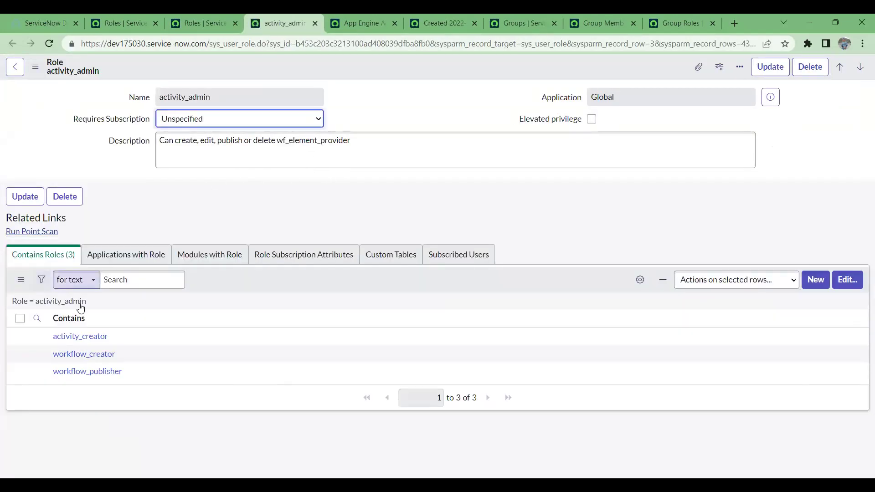
right_click(59, 302)
left_click(79, 310)
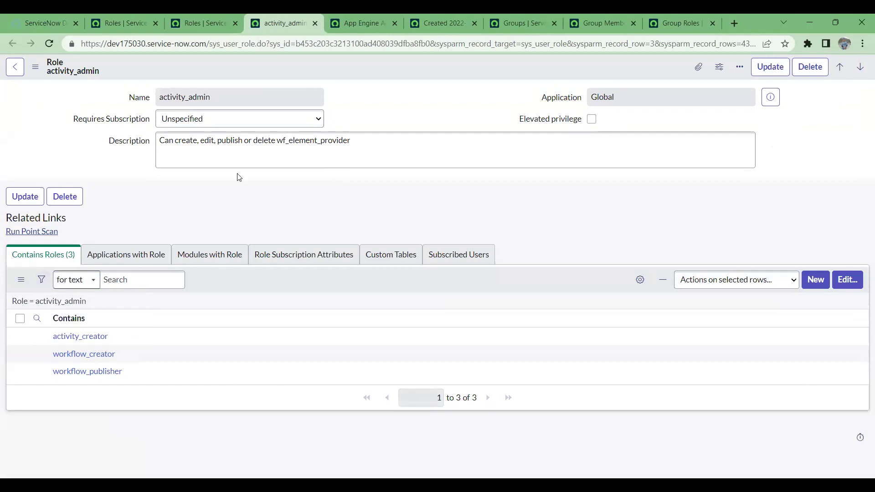
left_click(263, 24)
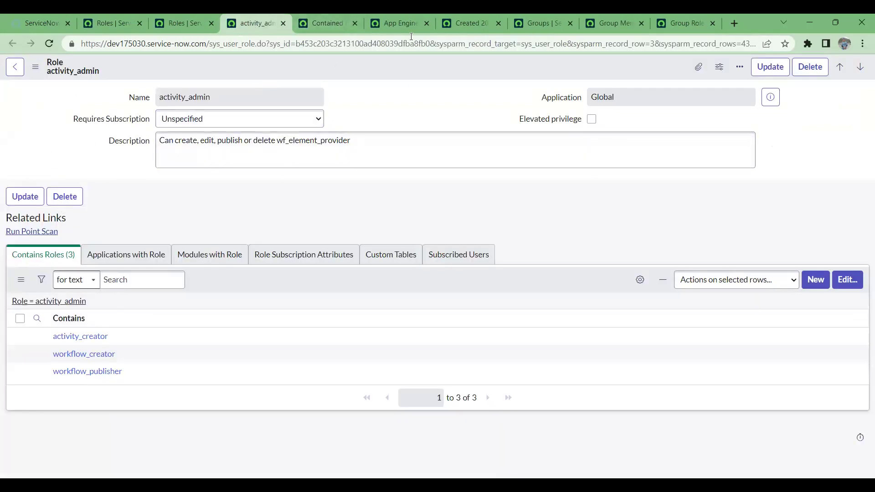
left_click(333, 23)
left_click_drag(212, 44, 254, 44)
Look through the activity_admin role's related lists for subscription attributes, custom tables, modules and applications.
left_click(256, 23)
left_click(340, 263)
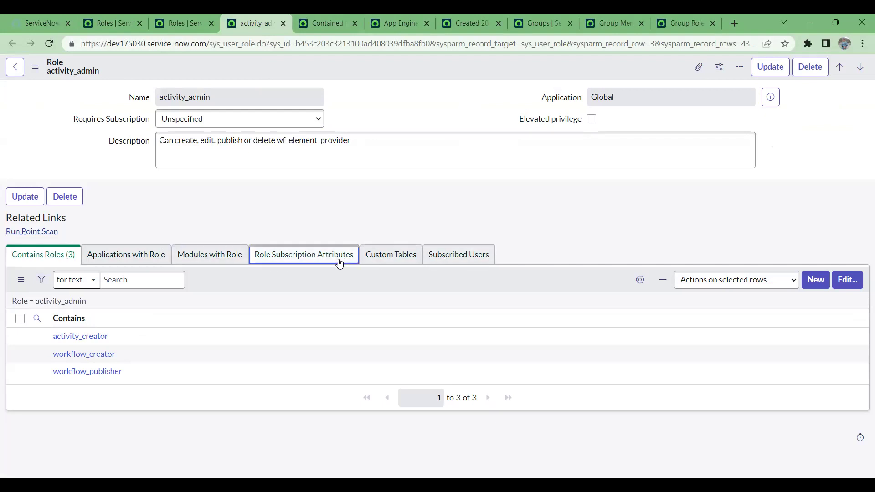
left_click(391, 255)
left_click(201, 256)
left_click(146, 255)
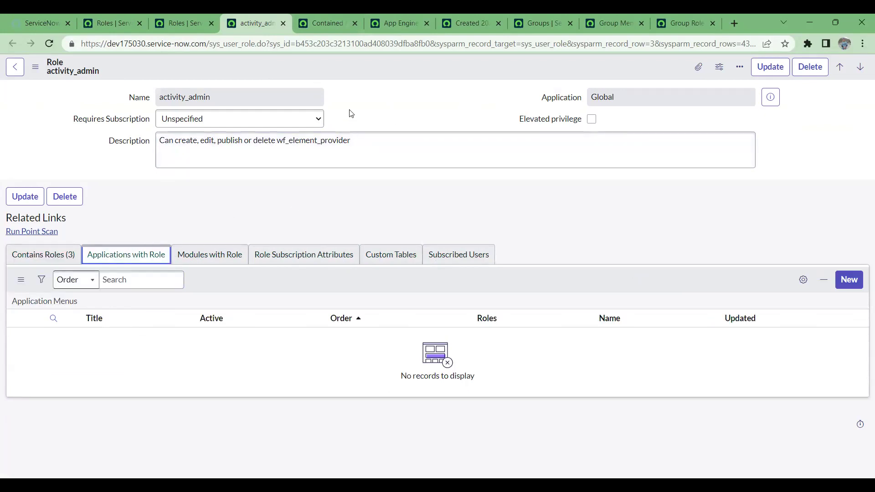
Filter the navigator by "users", open the User Administration Users list in a new browser tab, and close all tabs after it.
left_click(181, 25)
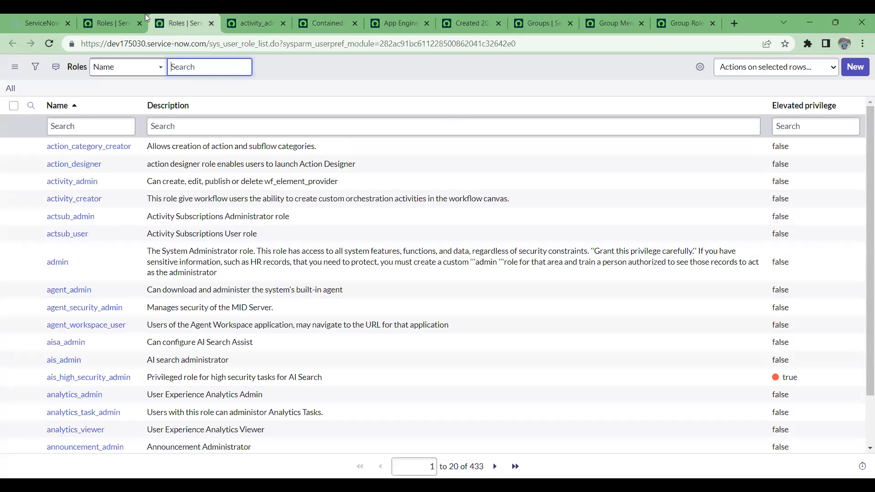
left_click(105, 14)
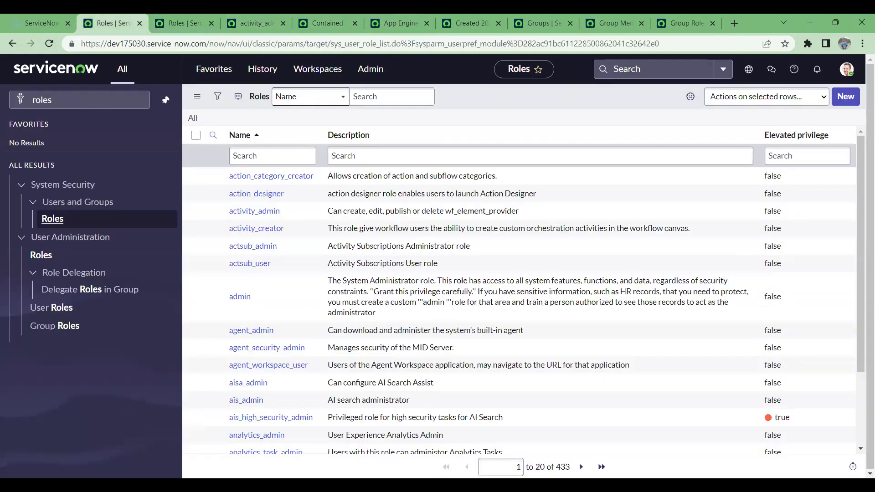
type("users")
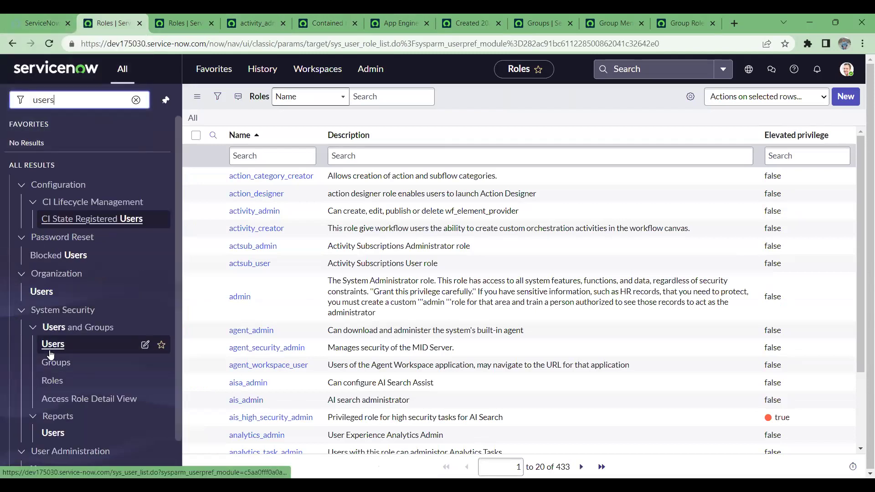
scroll(50, 355, "down", 1)
middle_click(42, 437)
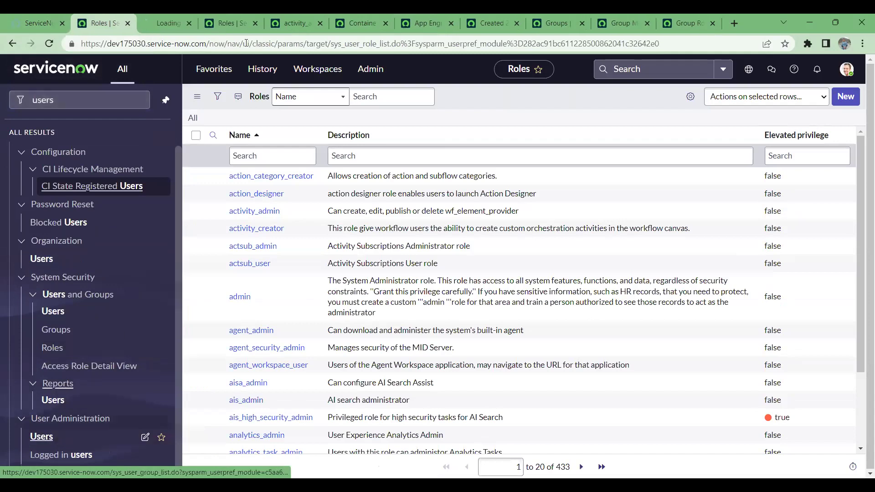
left_click(181, 14)
right_click(177, 23)
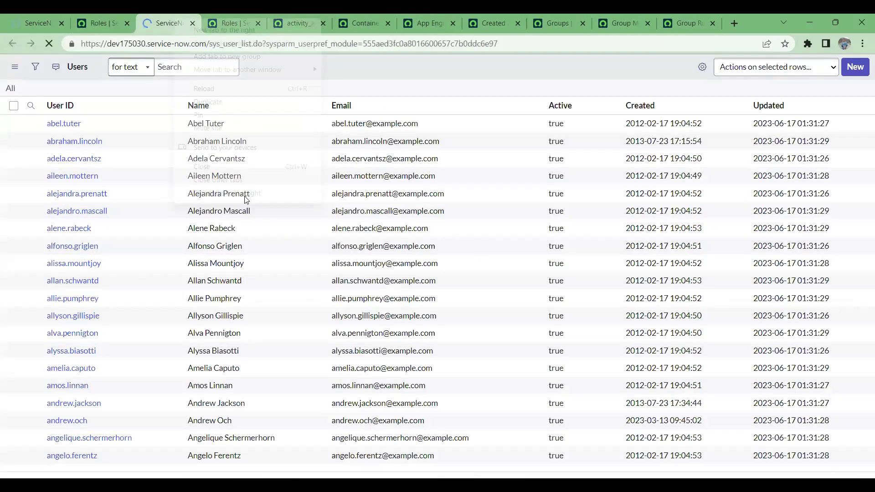
left_click(227, 193)
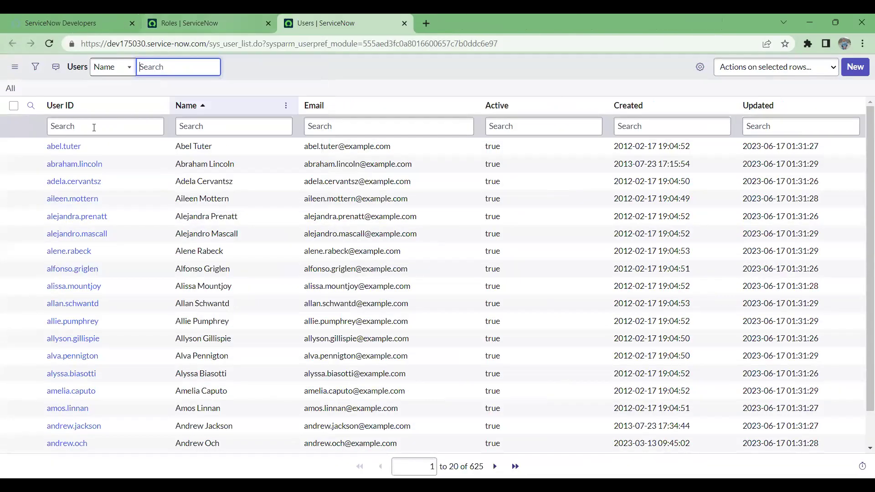
Open the Abraham Lincoln user record and show its Roles related list.
left_click(75, 165)
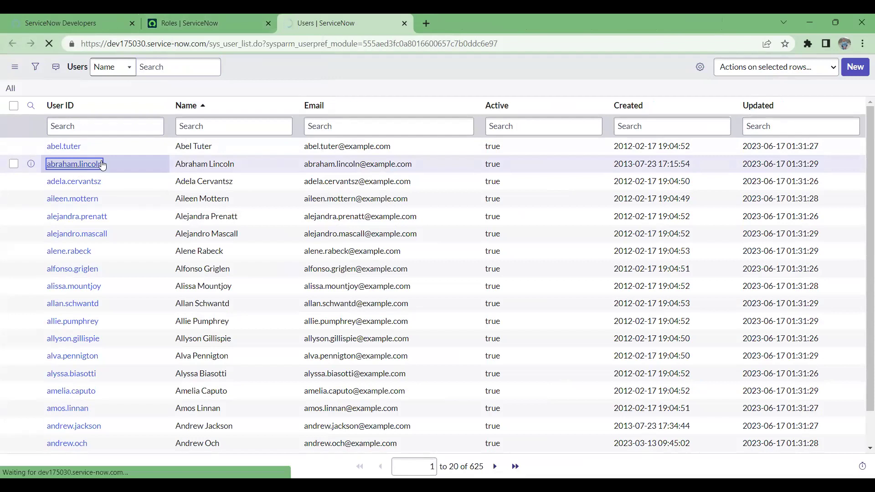
scroll(101, 249, "down", 5)
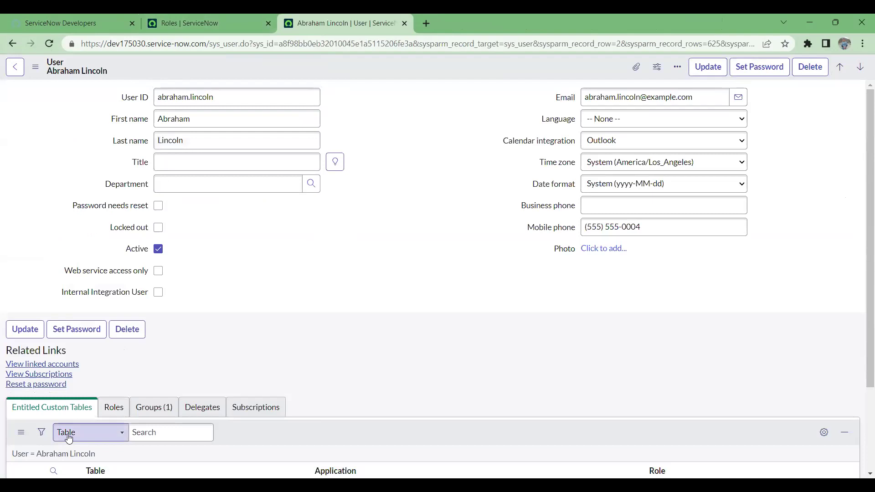
scroll(73, 434, "down", 3)
left_click(113, 298)
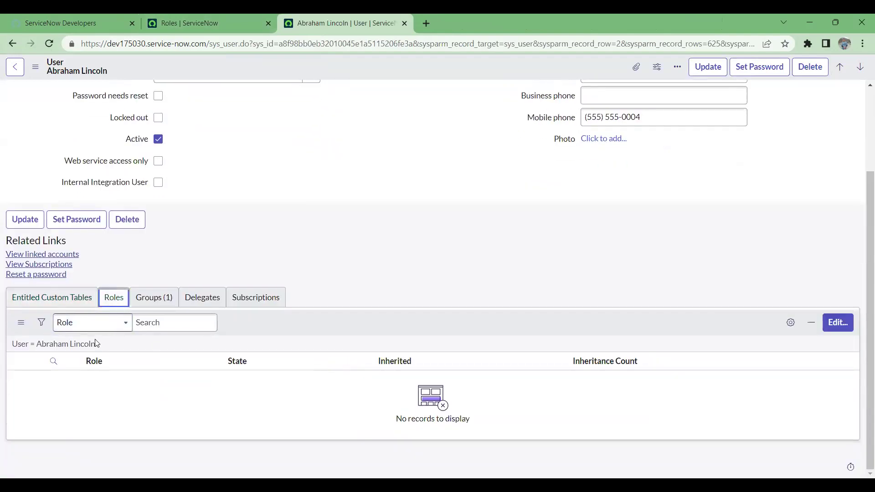
Open the user's Roles related list in a new window and highlight its table name in the URL.
right_click(74, 348)
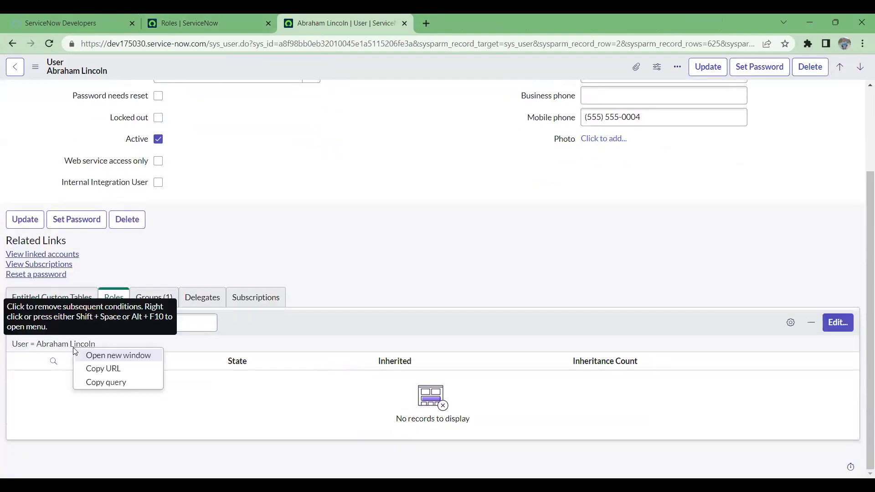
left_click(103, 358)
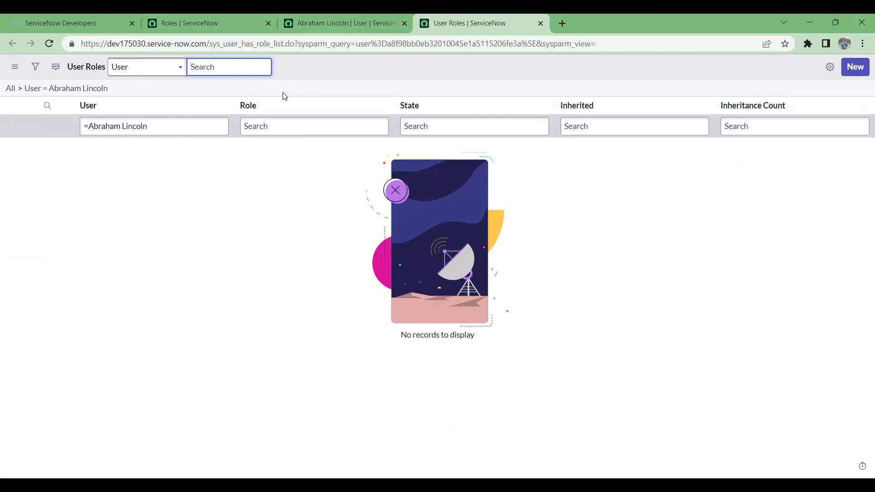
left_click_drag(271, 45, 210, 43)
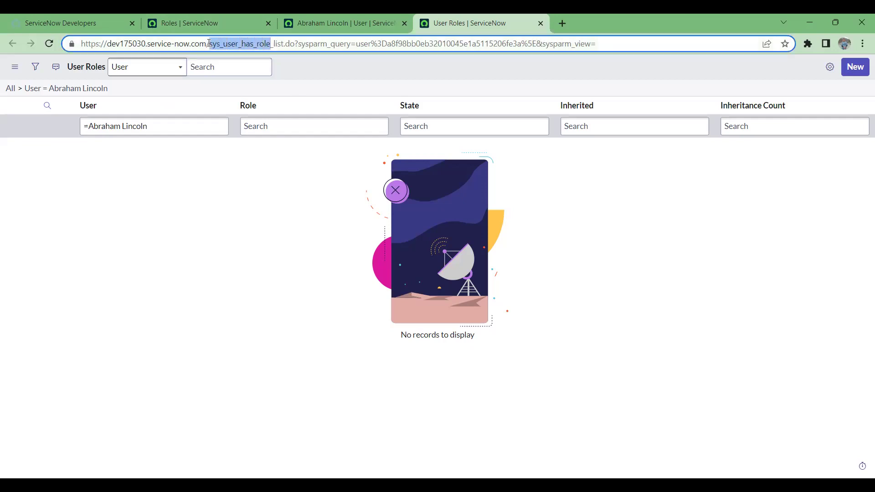
left_click(59, 68)
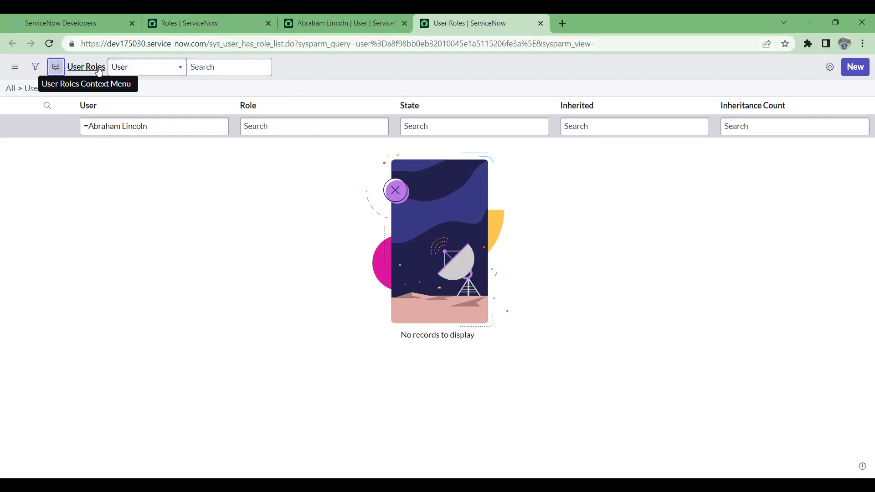
Open the Groups related list of the Abraham Lincoln record in a new window and highlight its table name in the URL.
left_click(357, 18)
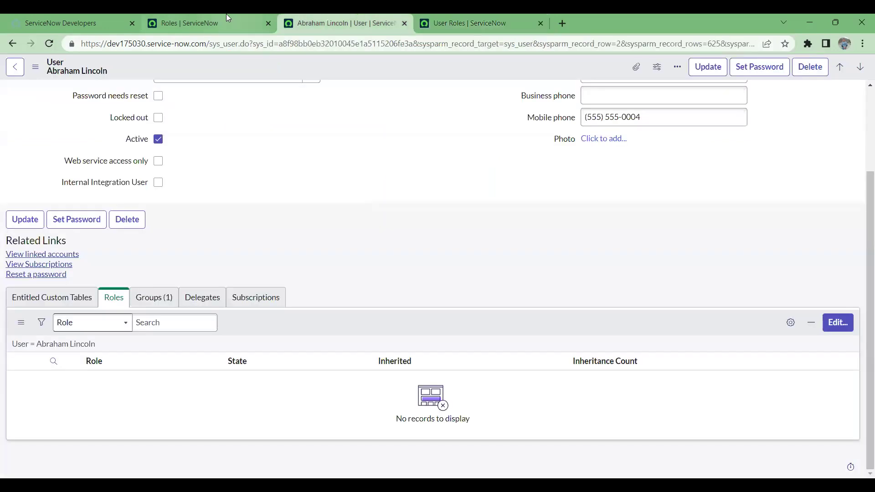
left_click(151, 296)
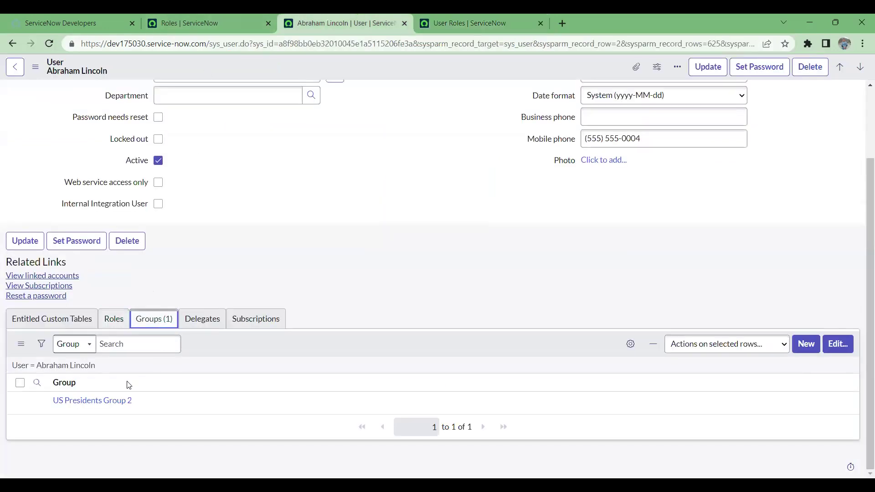
right_click(59, 365)
left_click(95, 370)
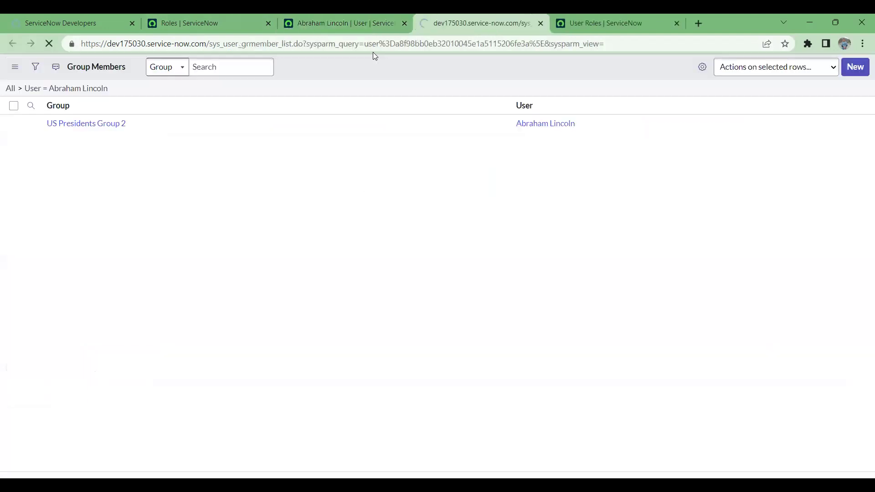
left_click(55, 67)
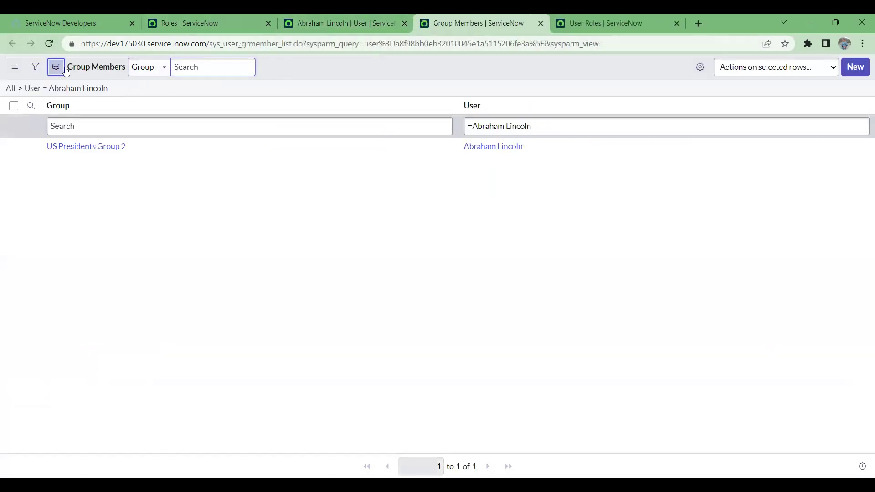
left_click_drag(209, 43, 277, 44)
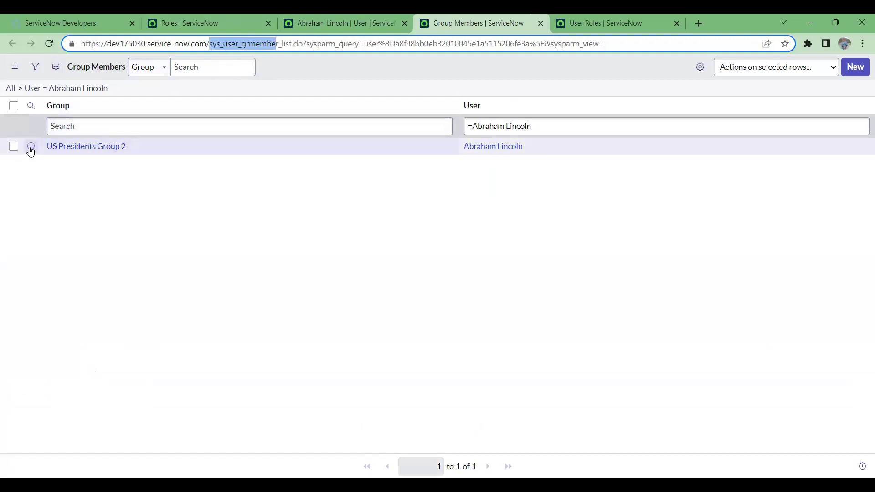
Open the membership record of US Presidents Group 2 in a new browser tab and compare it with the Group Members list.
right_click(31, 147)
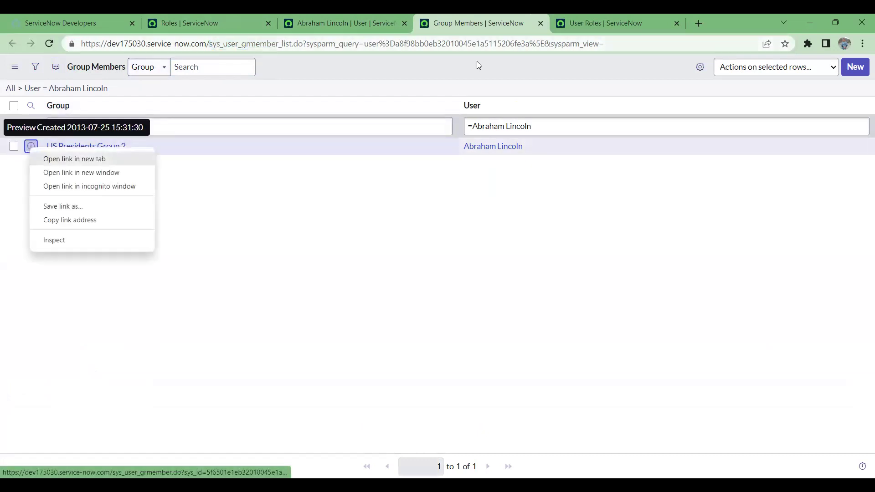
key("Return")
left_click(514, 19)
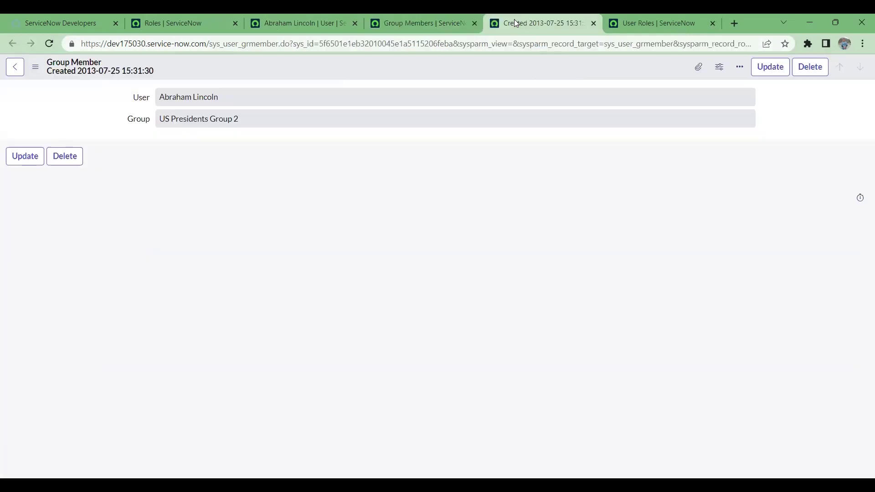
left_click(441, 18)
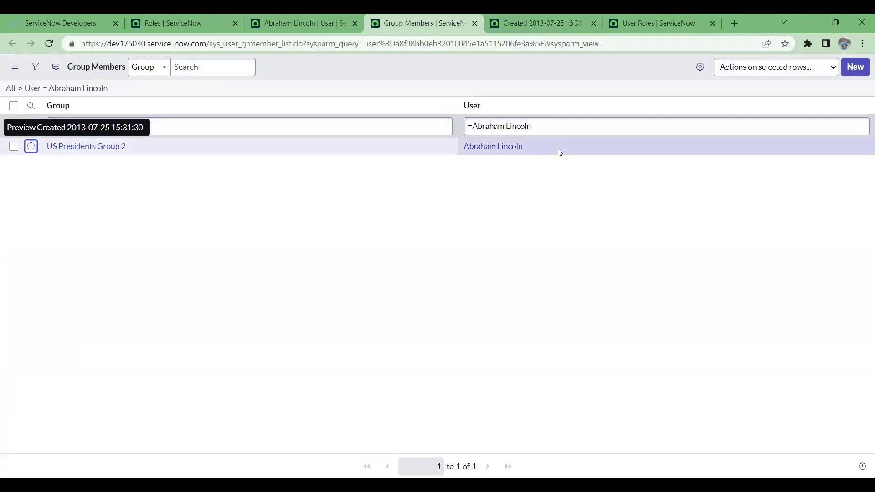
left_click(508, 25)
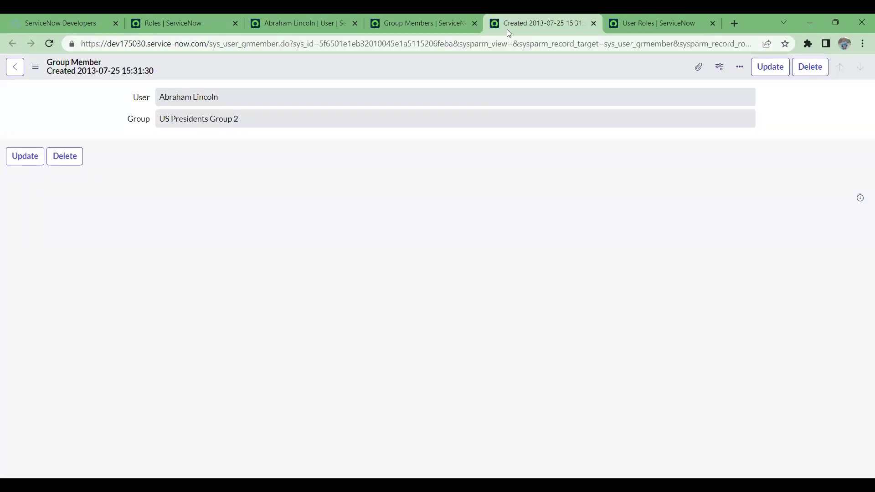
Highlight the User and Group field labels of the group member record and its table name in the URL.
double_click(140, 100)
double_click(138, 119)
left_click_drag(213, 45, 275, 48)
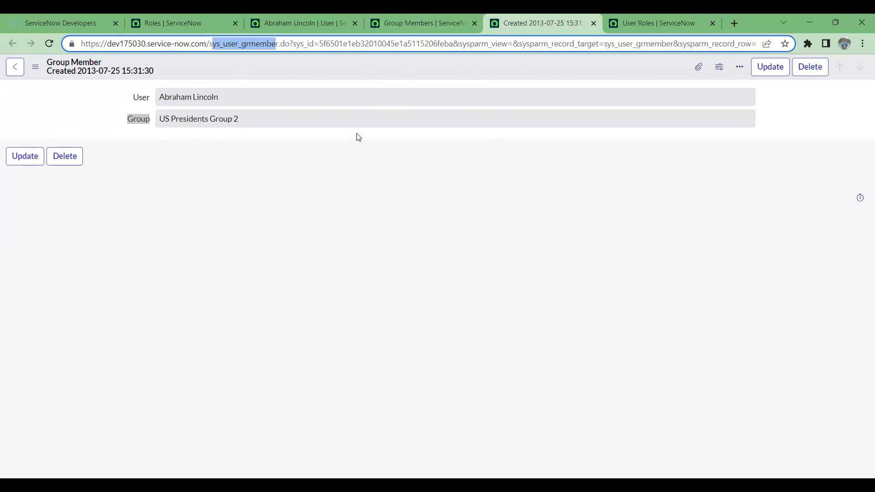
left_click(129, 94)
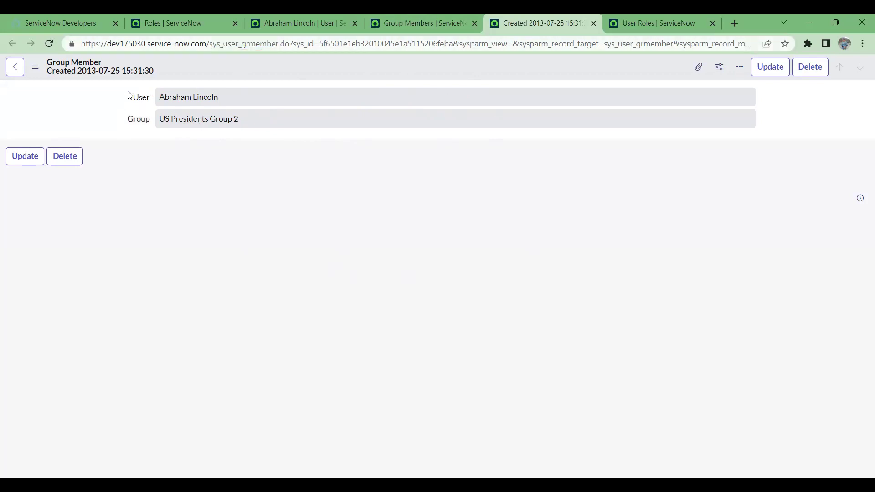
double_click(131, 95)
left_click_drag(139, 97, 222, 86)
left_click_drag(210, 44, 278, 47)
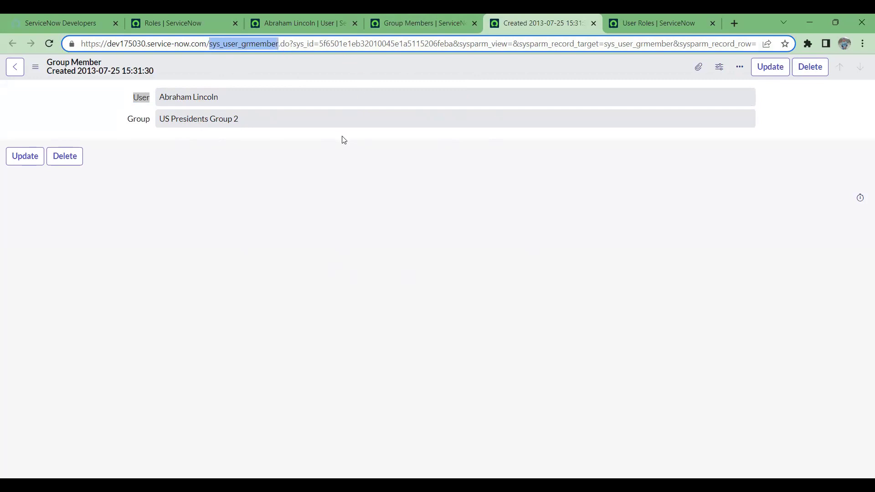
left_click_drag(344, 140, 383, 98)
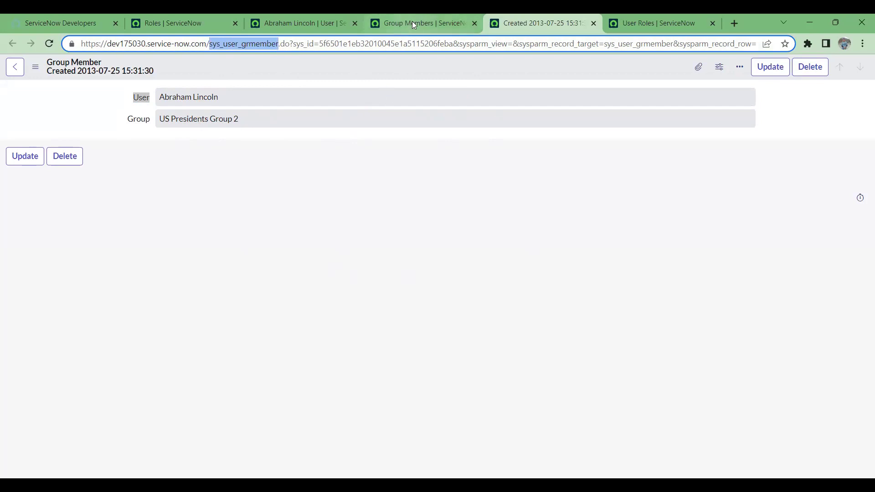
mouse_move(412, 23)
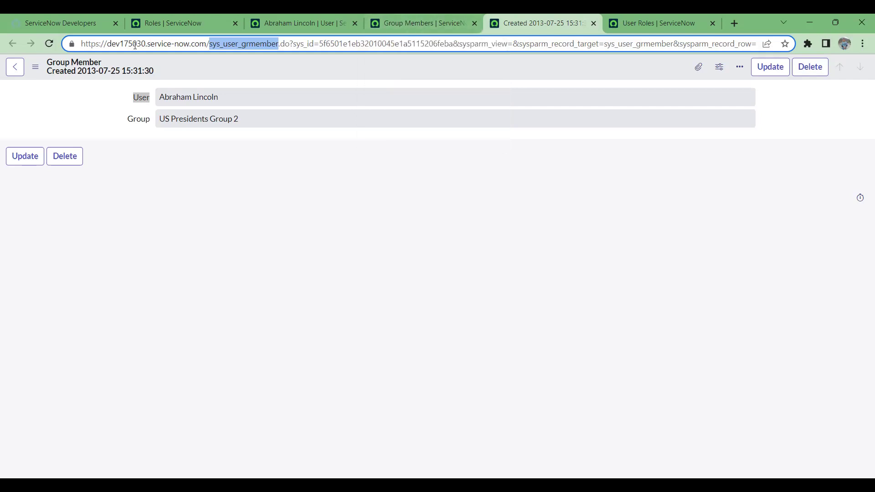
left_click(211, 46)
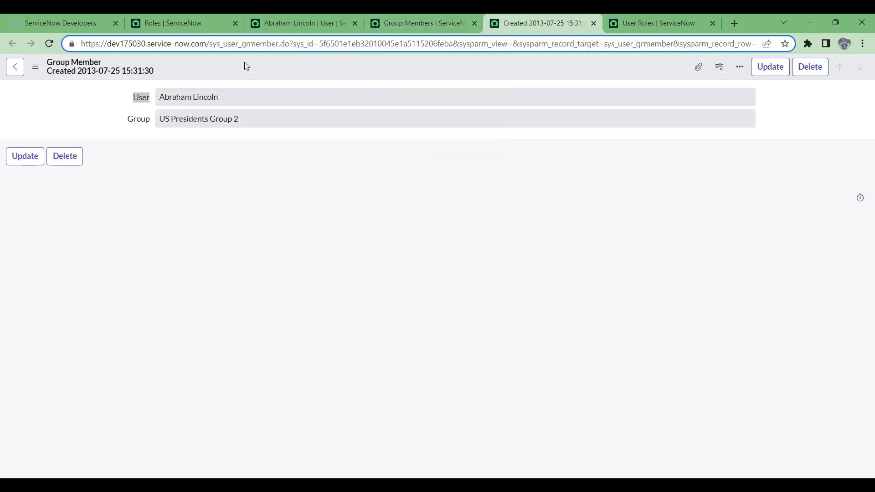
Return to the Abraham Lincoln user record to review its form.
left_click(393, 15)
left_click(323, 15)
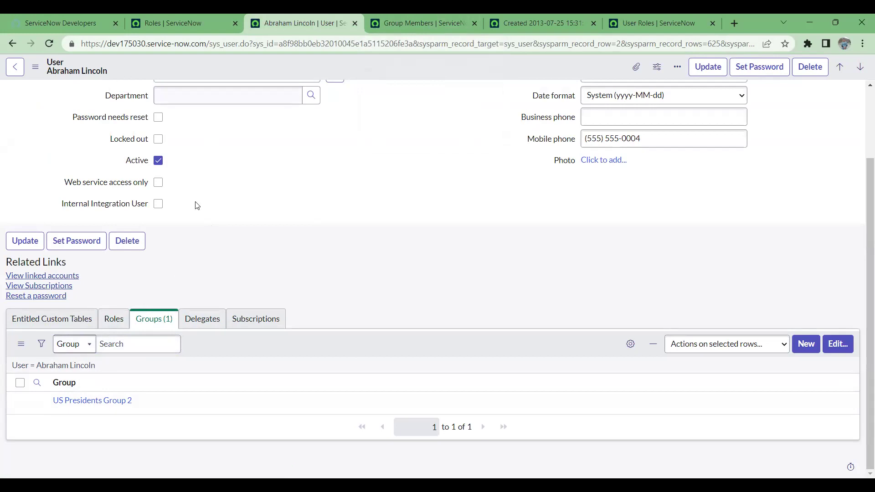
scroll(313, 171, "up", 2)
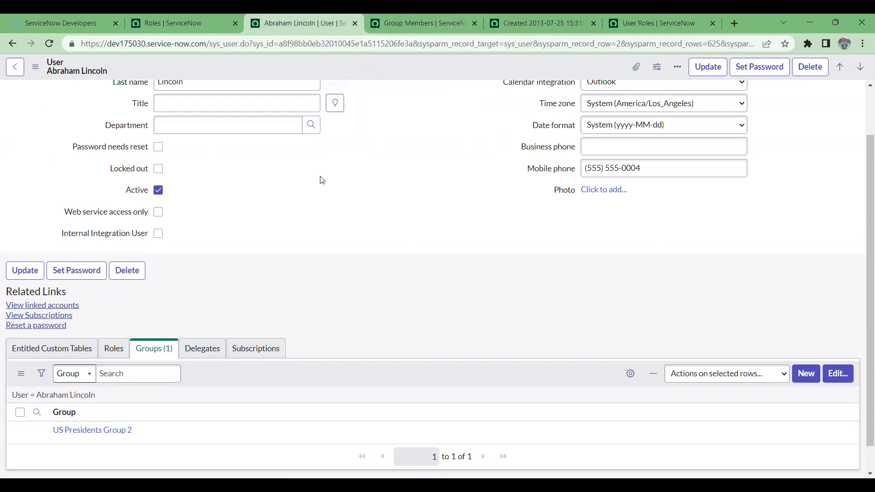
left_click(142, 16)
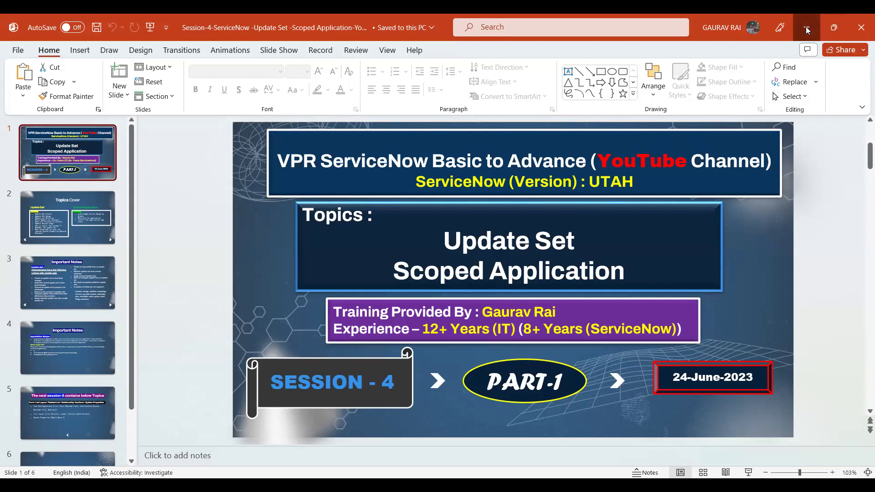
key("alt+Tab")
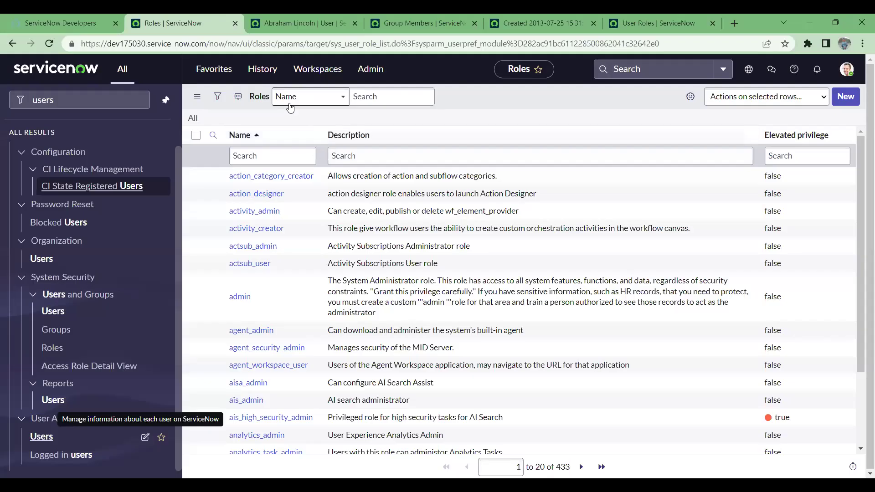
mouse_move(310, 15)
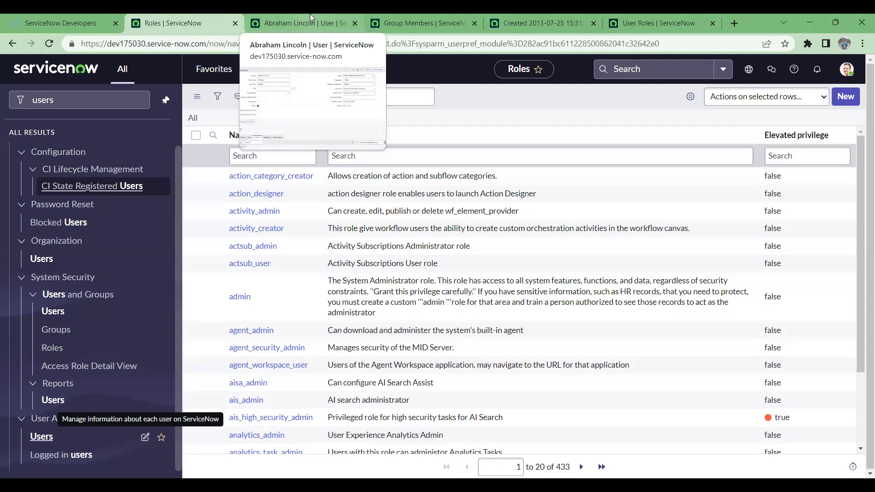
left_click(310, 14)
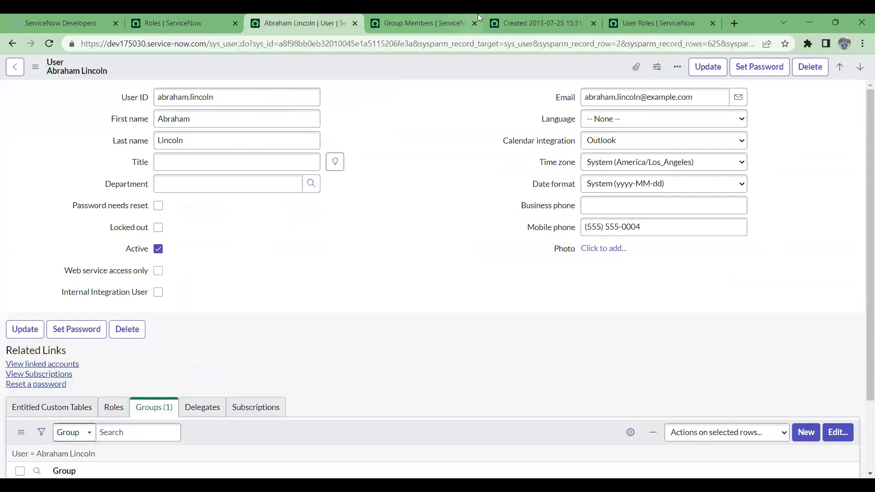
Open US Presidents Group 2 from the Group Members list in a new tab and place that tab right after the list.
left_click(458, 16)
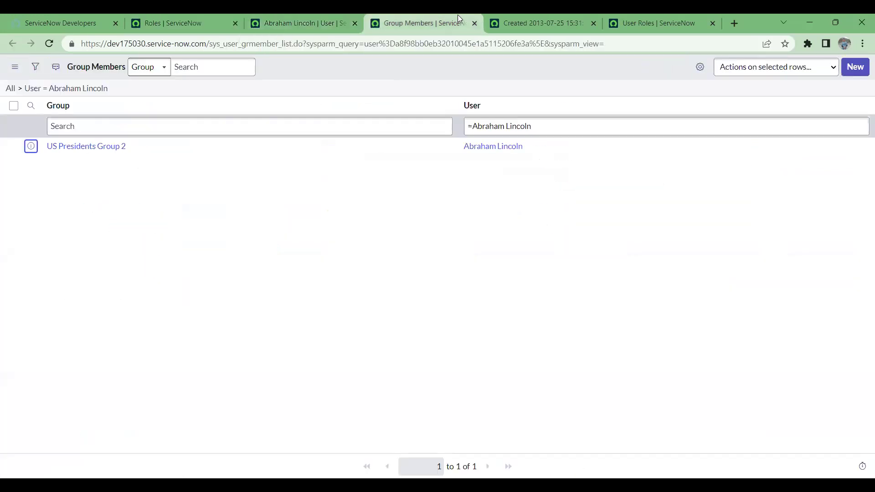
left_click(91, 151, "ctrl")
left_click(434, 16)
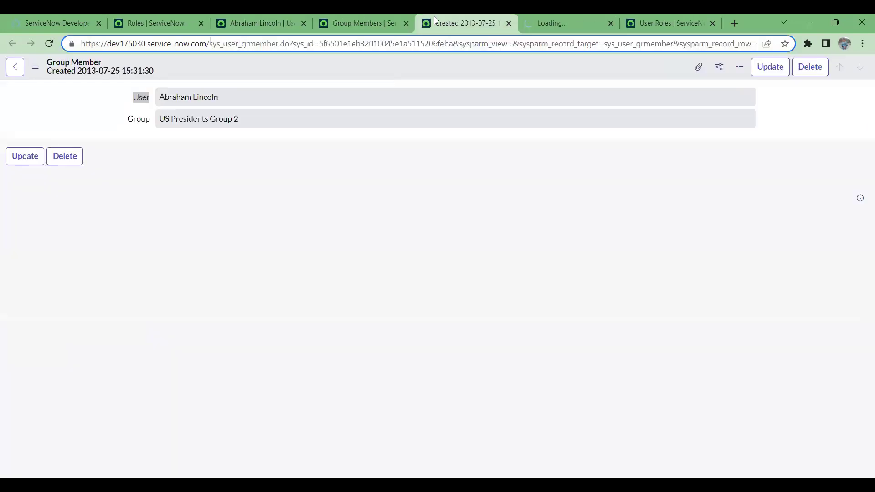
left_click_drag(599, 17, 468, 16)
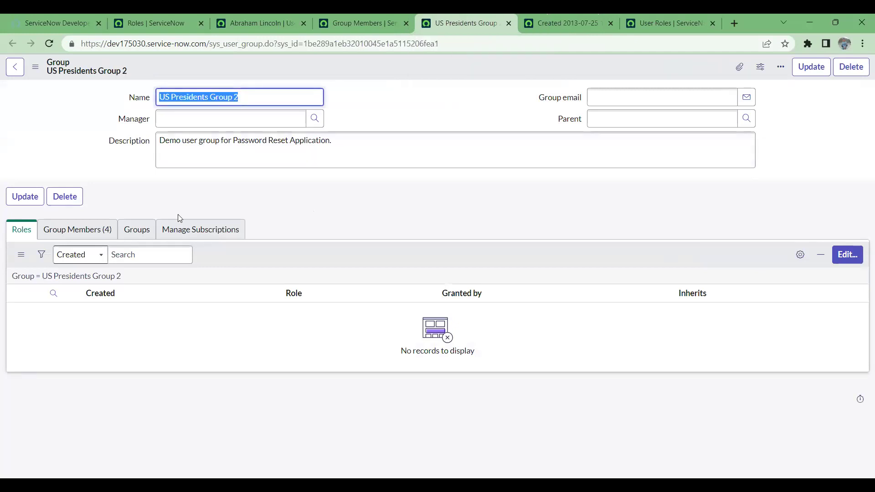
Open the Group Members related list of US Presidents Group 2 in a new window and compare it with the group record.
left_click(105, 232)
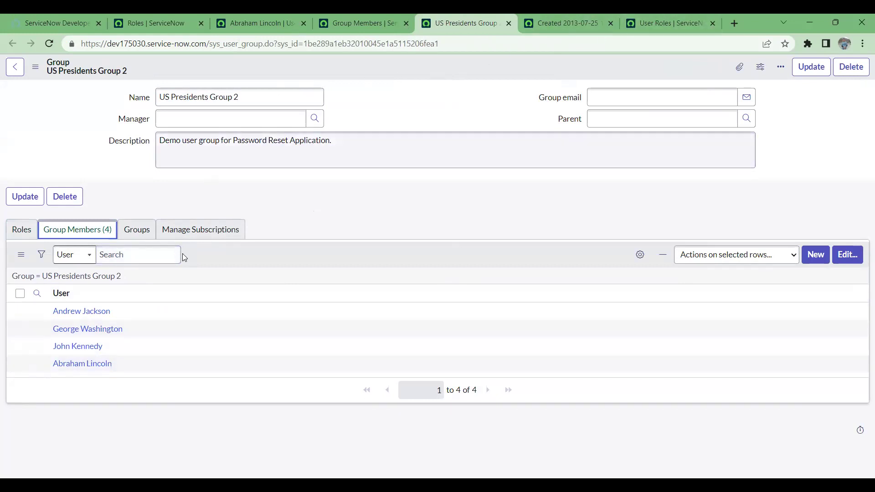
right_click(109, 276)
left_click(125, 282)
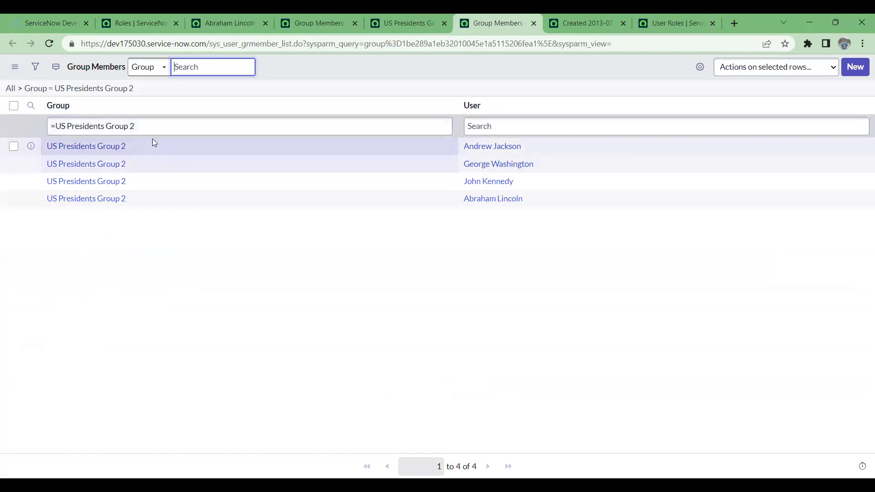
left_click(421, 20)
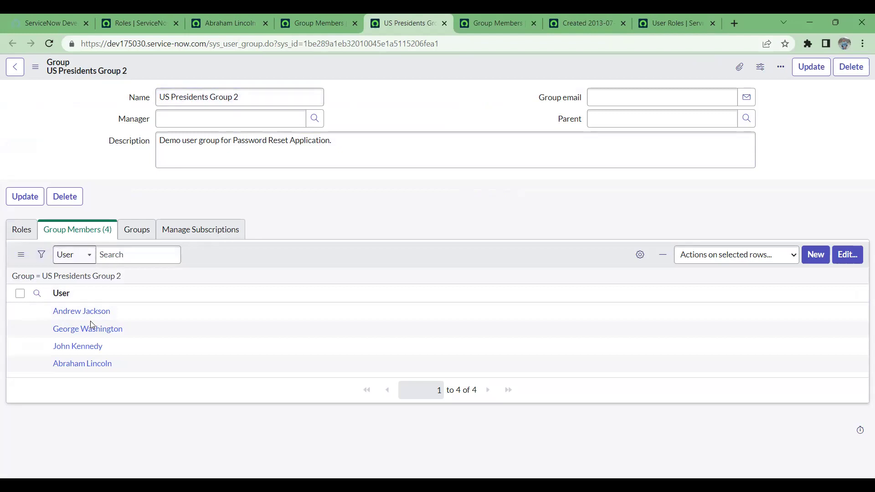
left_click(491, 20)
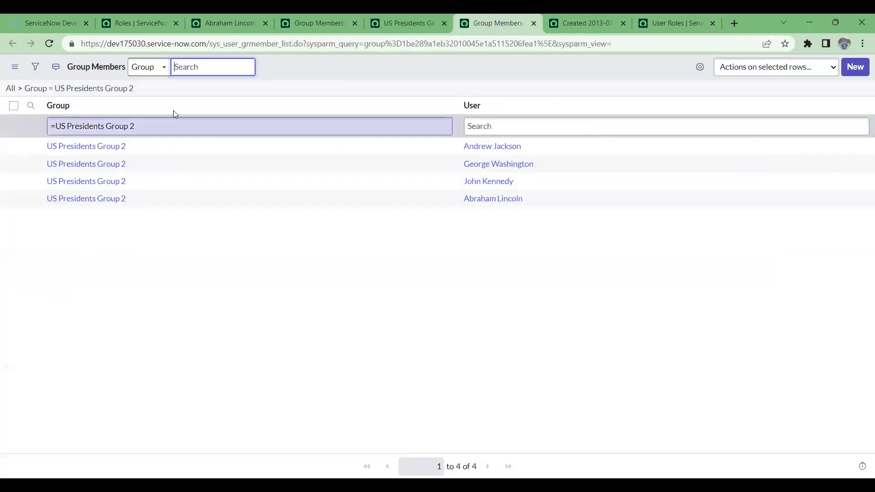
Compare the US Presidents Group 2 record with its Group Members list and highlight the table name sys_user_grmember in the list's URL.
left_click(417, 25)
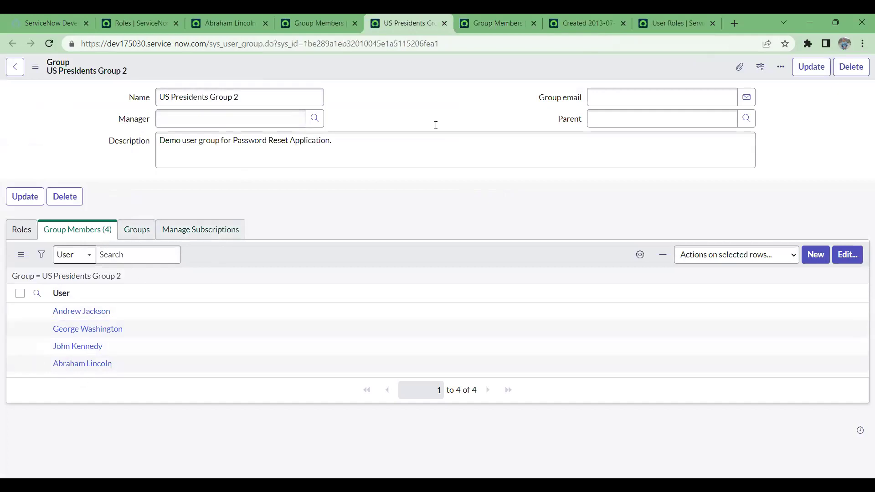
left_click(496, 25)
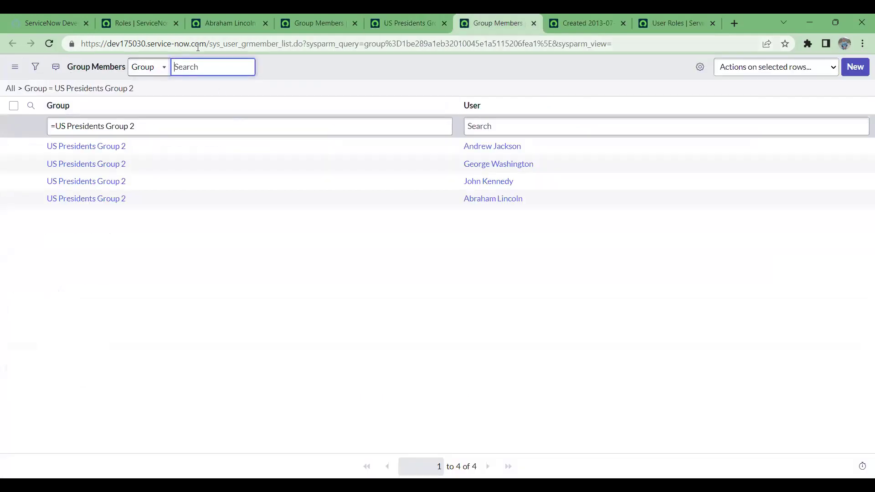
left_click_drag(211, 44, 278, 43)
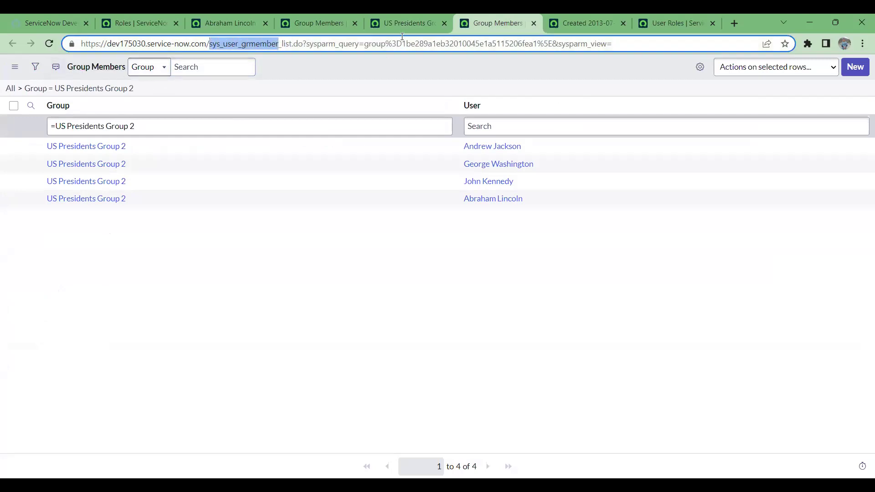
Open the Groups related list of the Abraham Lincoln user record in a new window.
left_click(370, 26)
left_click(231, 19)
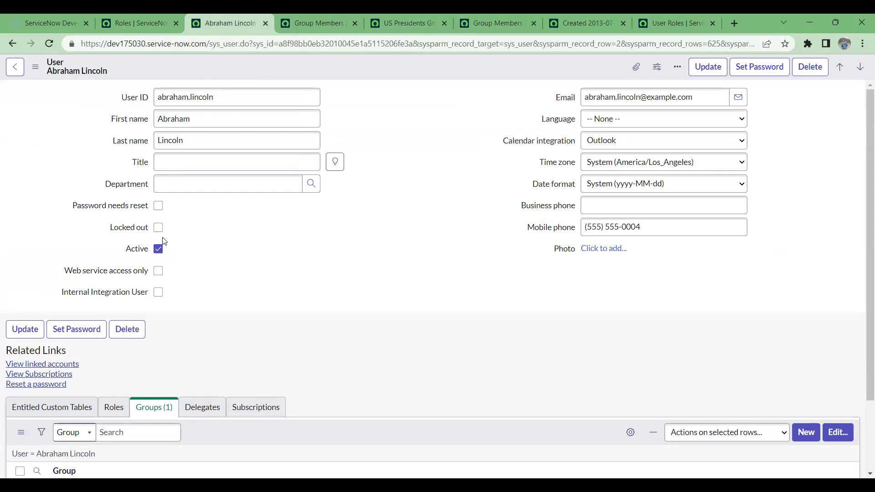
scroll(168, 249, "down", 2)
right_click(78, 367)
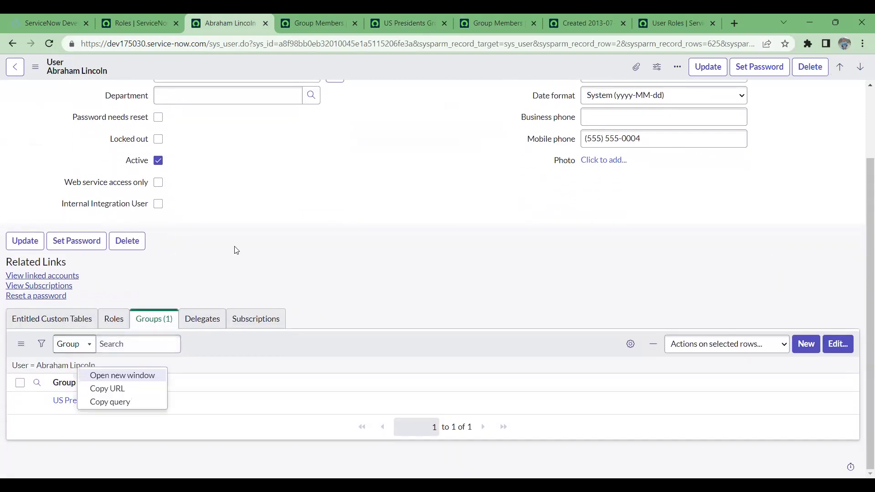
scroll(235, 248, "up", 2)
scroll(258, 209, "down", 2)
left_click(123, 376)
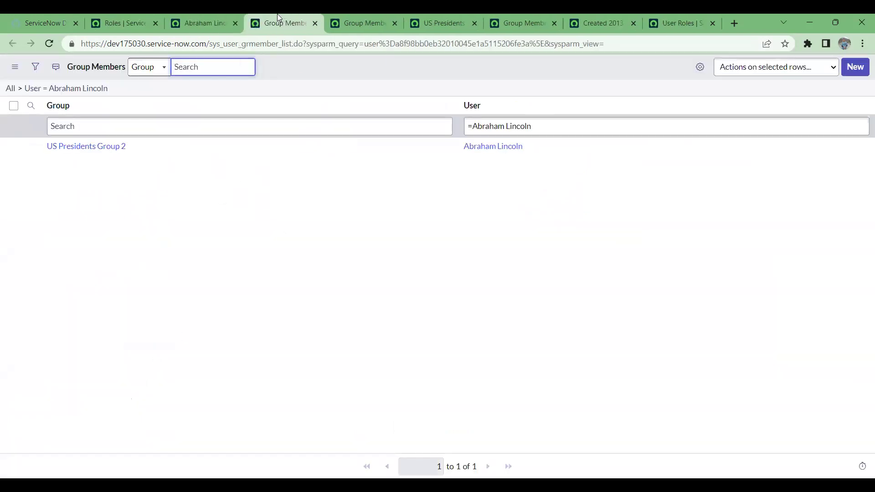
Compare the Abraham Lincoln and US Presidents Group 2 records with their membership lists and highlight the table name in the user's list URL.
left_click(64, 73)
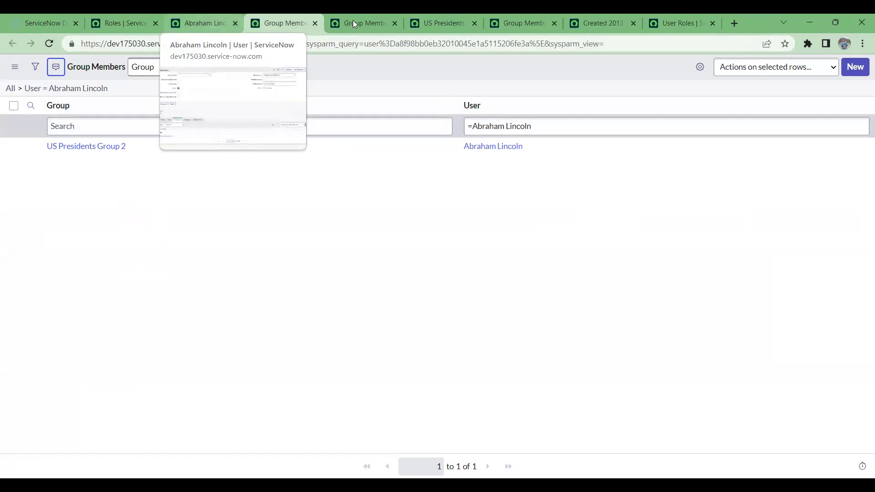
left_click(428, 22)
left_click(501, 20)
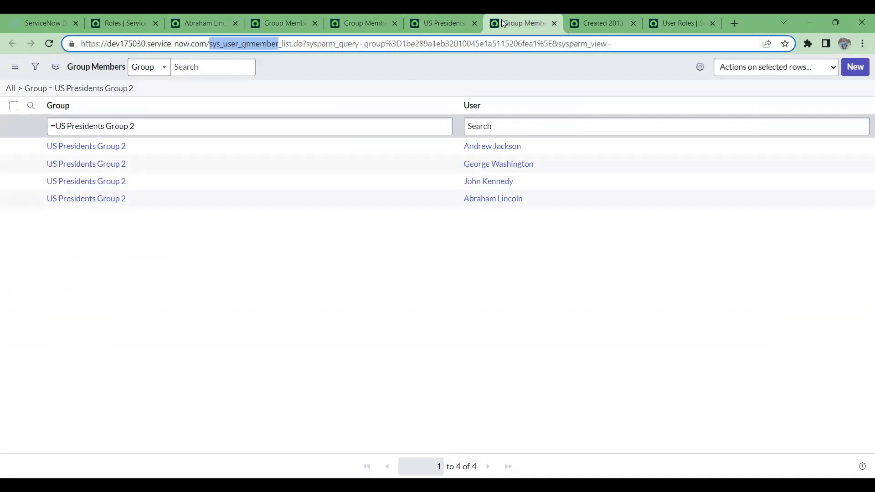
left_click(450, 18)
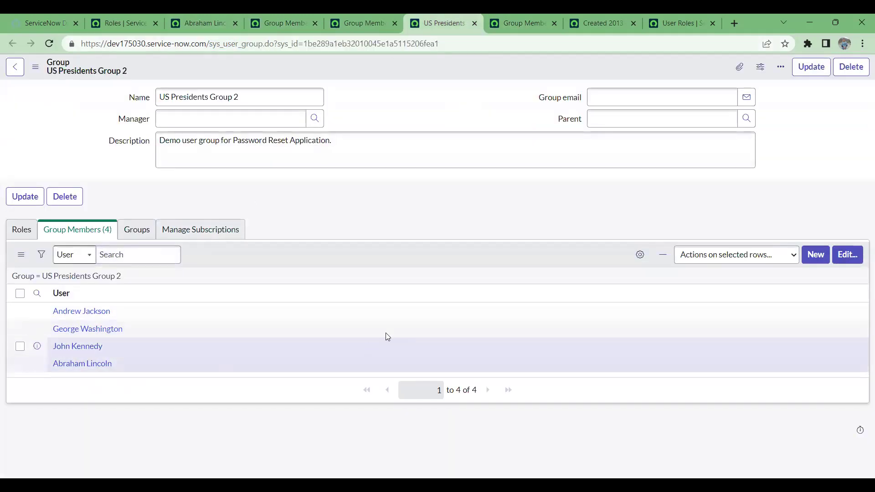
left_click(199, 21)
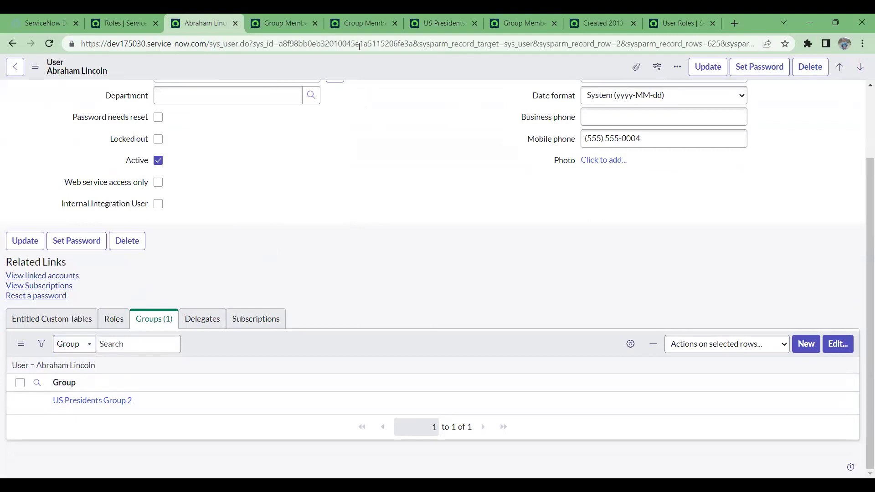
left_click(286, 18)
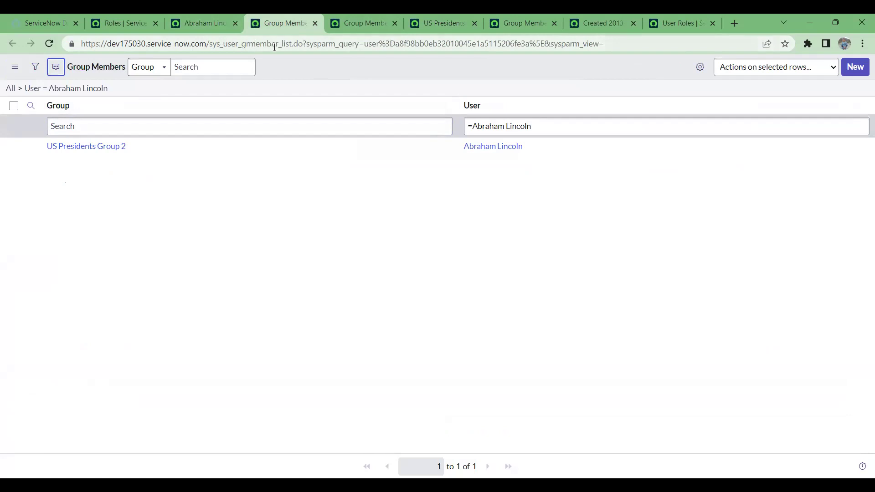
left_click_drag(276, 44, 211, 49)
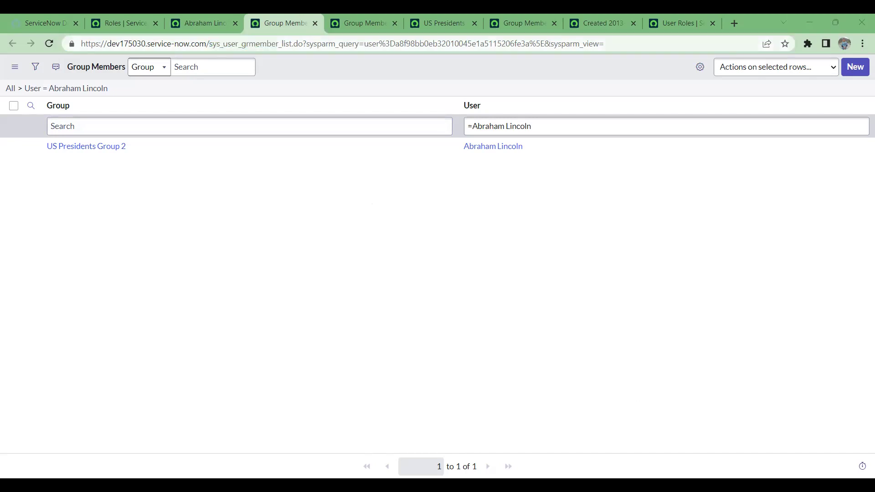
Switch to the PowerPoint session deck, add a new slide after the THANKS! slide and bring up the drawing tools.
key("alt+Tab")
scroll(112, 259, "down", 2)
scroll(75, 236, "up", 2)
scroll(76, 235, "down", 2)
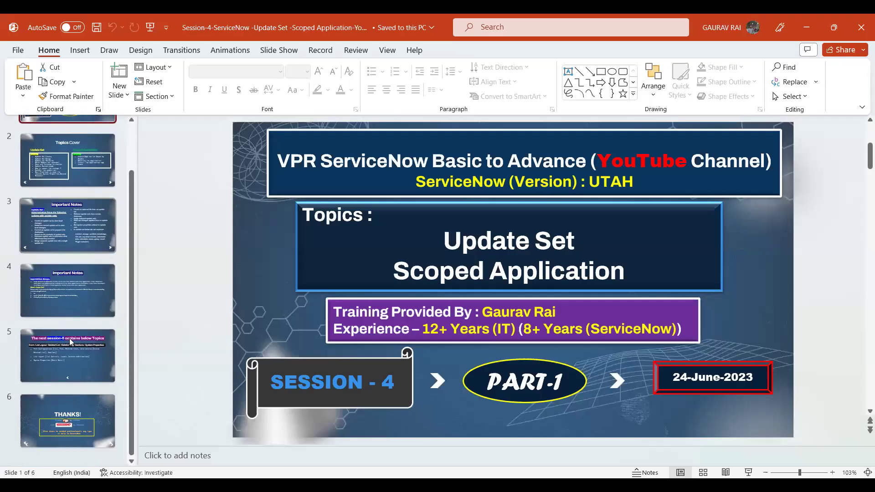
right_click(69, 408)
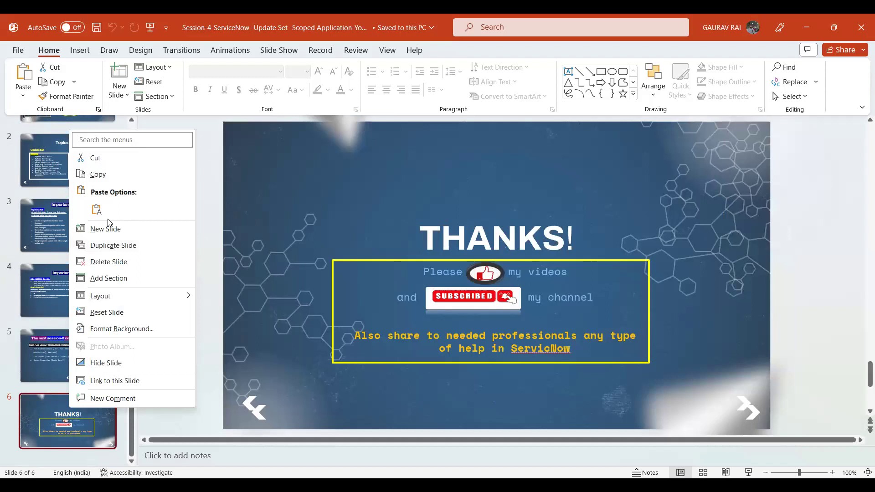
left_click(110, 231)
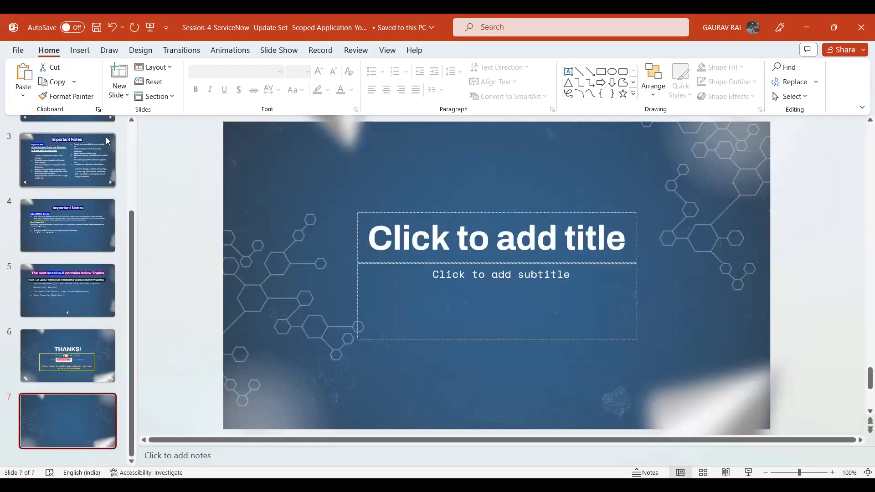
left_click(80, 51)
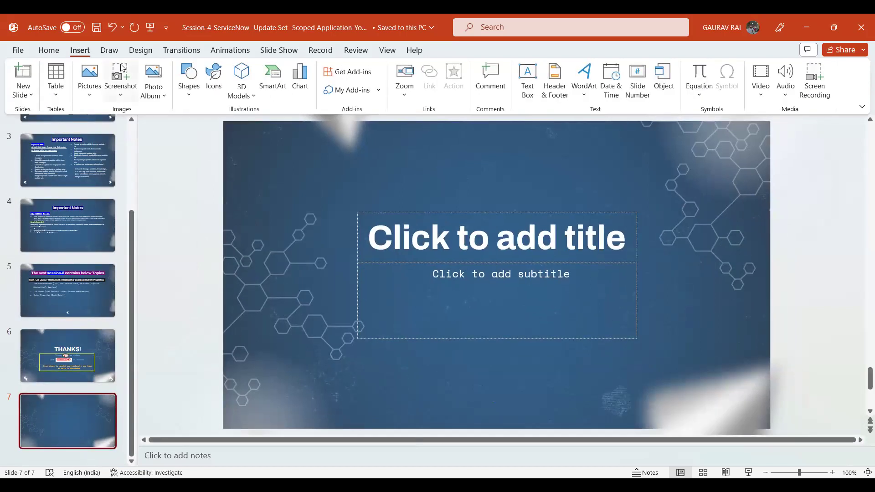
left_click(110, 53)
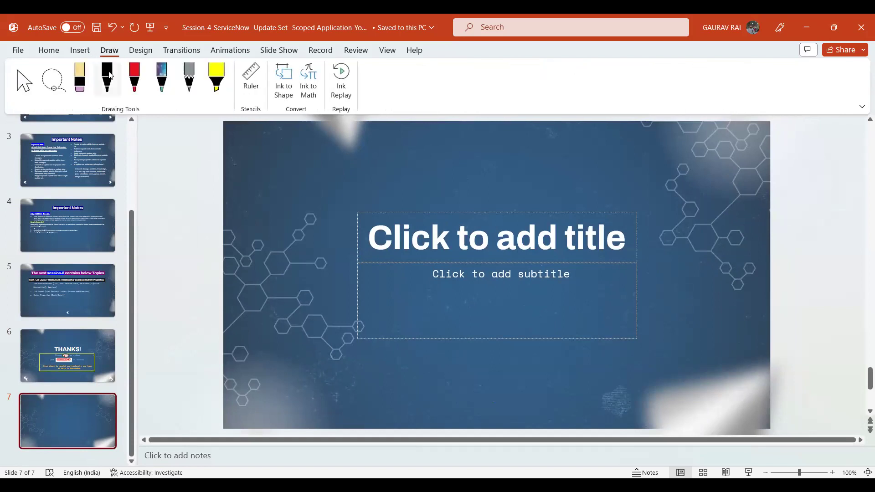
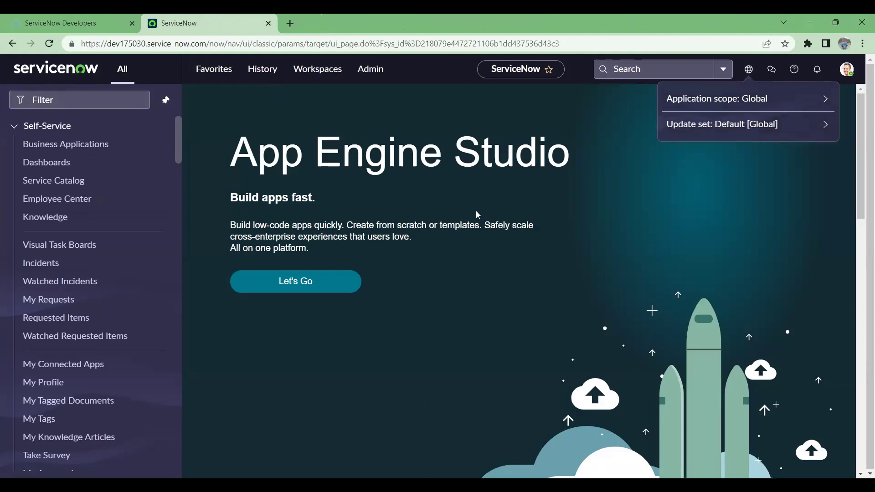
Filter the ServiceNow navigator for "incident" and open the Self-Service Incidents list in a new tab.
left_click_drag(365, 254, 226, 225)
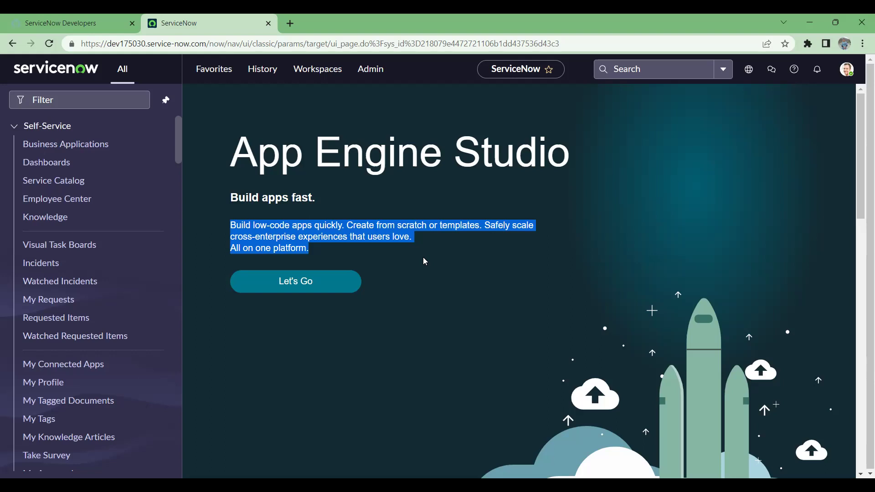
left_click(93, 108)
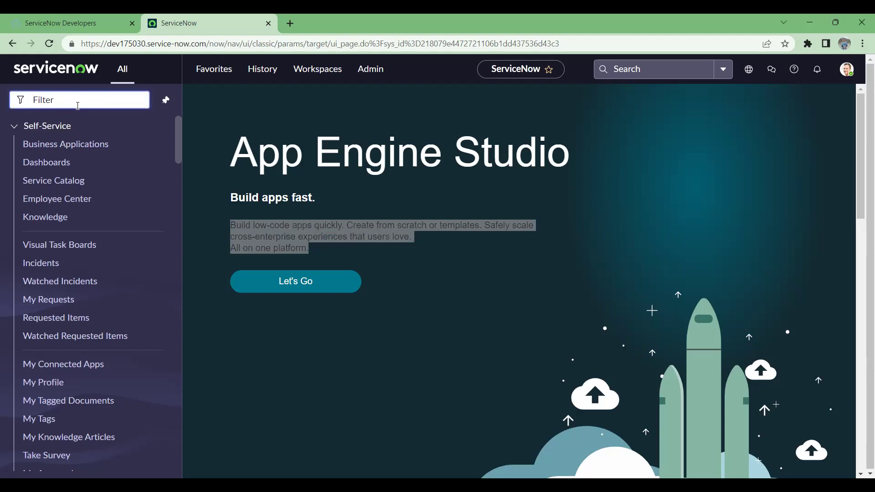
type("incident")
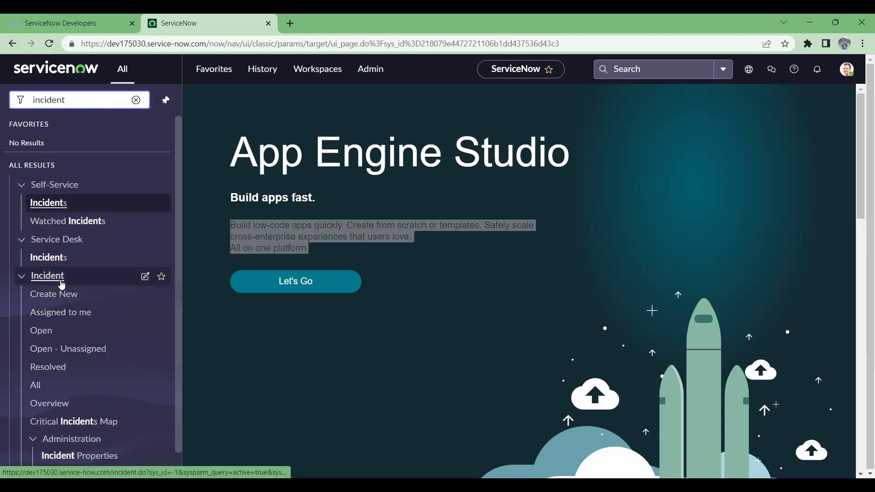
left_click(49, 338)
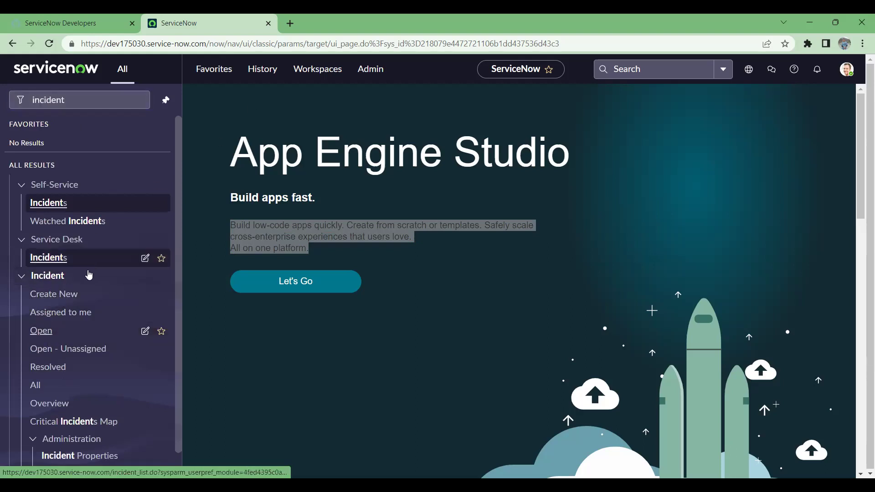
right_click(32, 336)
left_click(68, 343)
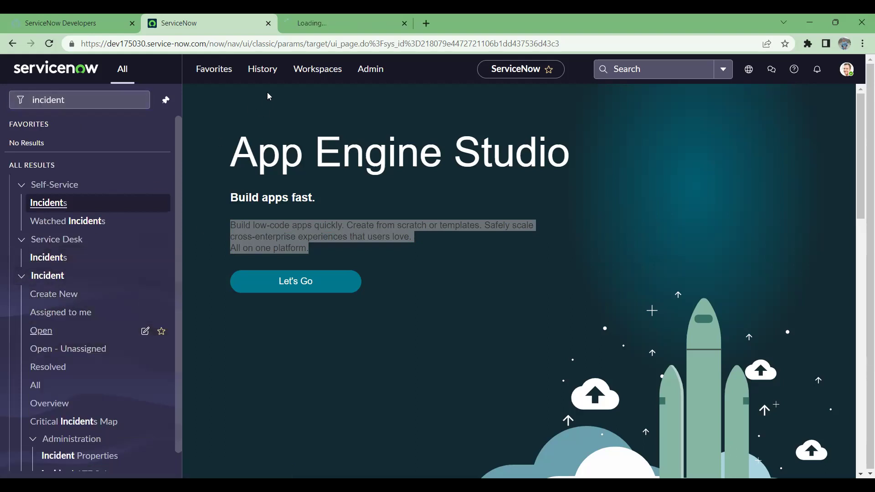
left_click(352, 15)
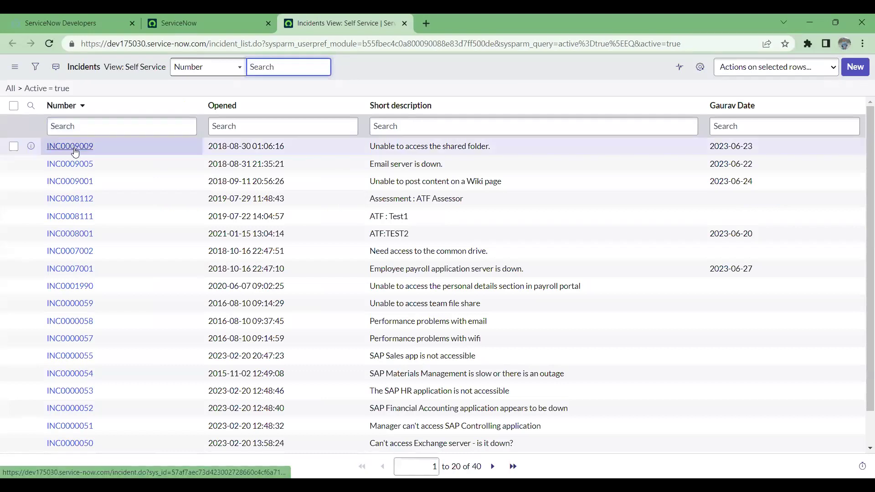
Open incident INC0009009 and examine its form, highlighting the Caller field and the custom date field below it.
left_click(84, 149)
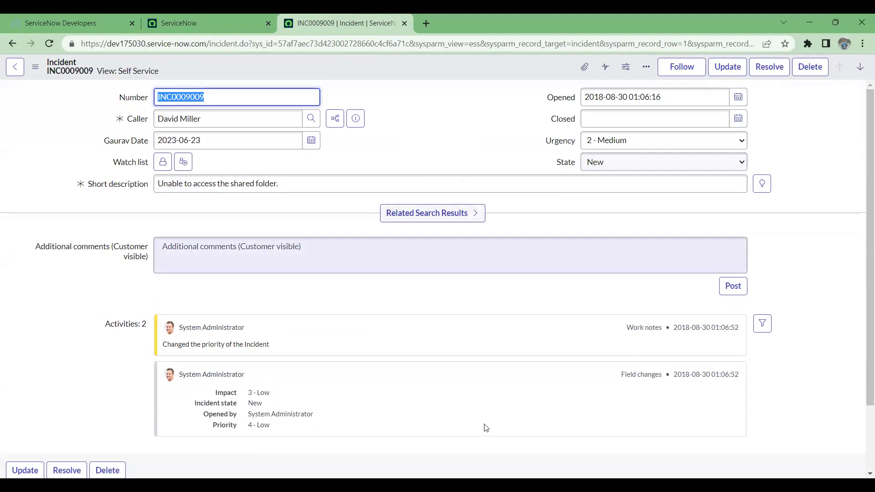
key("ctrl+shift+Tab")
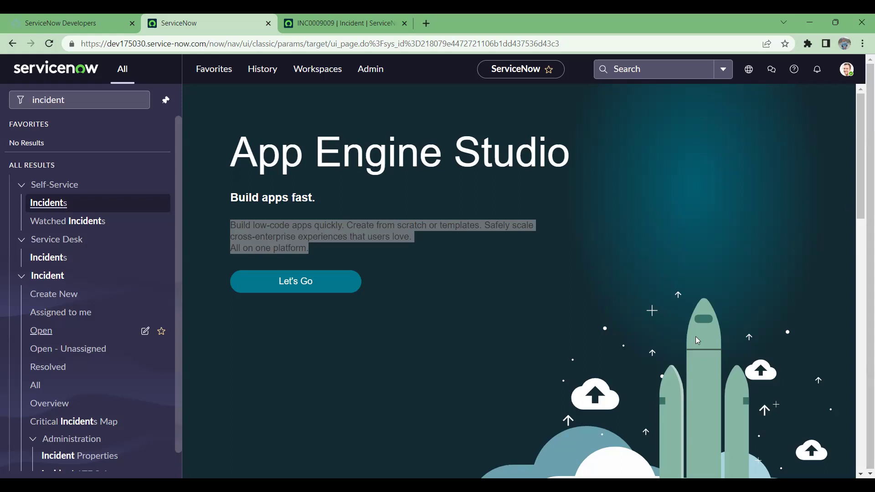
left_click(345, 15)
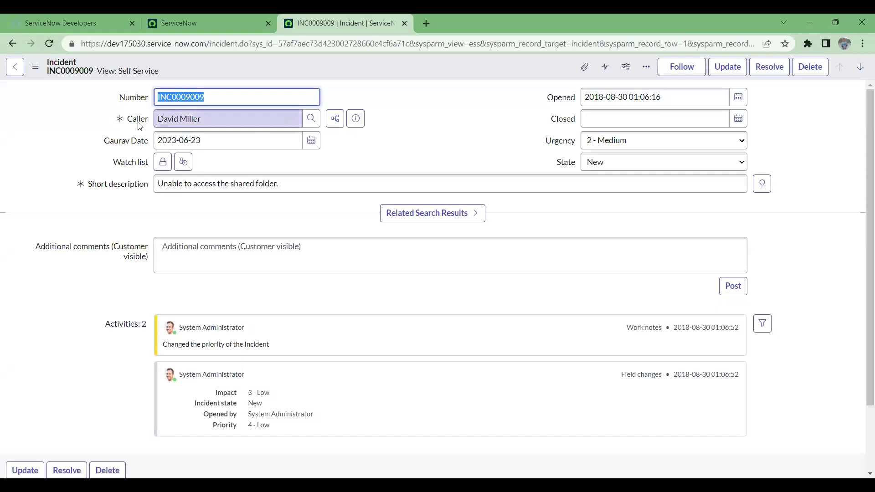
left_click(224, 117)
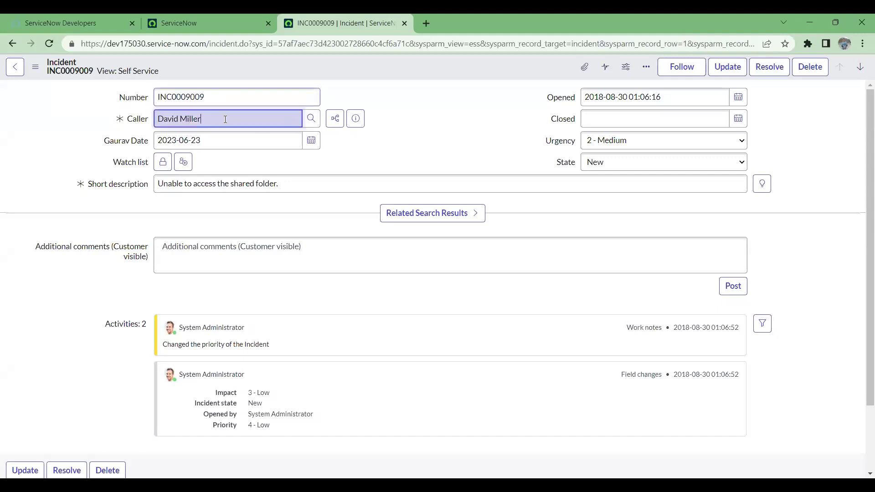
triple_click(204, 117)
left_click_drag(99, 122, 376, 111)
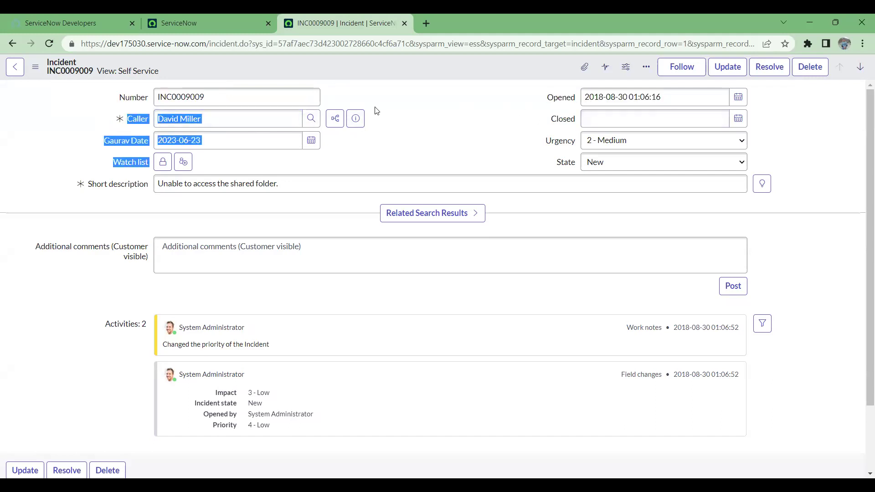
left_click(123, 137)
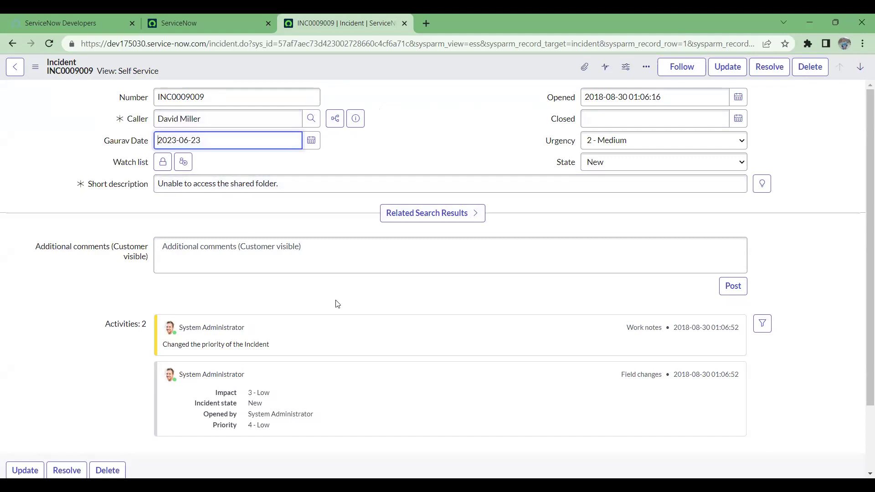
scroll(337, 305, "down", 1)
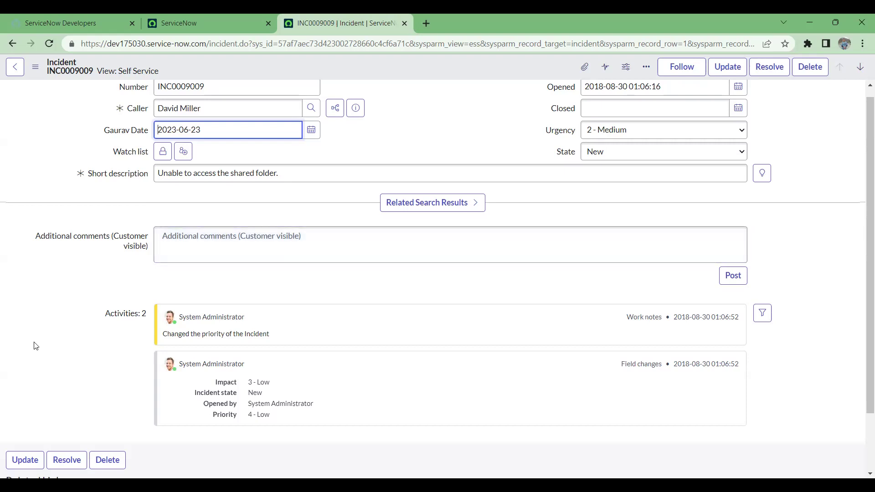
Filter the navigator for "update", open Local Update Sets in a new tab and place that tab before the incident tab.
left_click(212, 19)
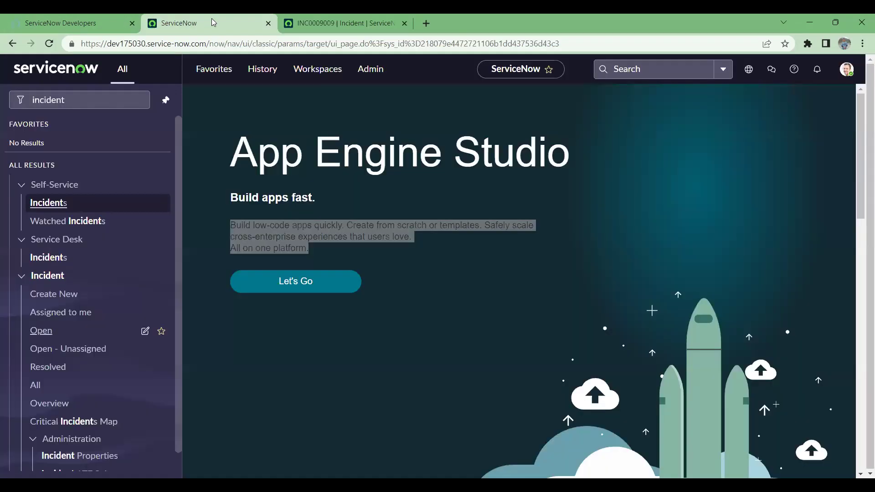
left_click(15, 98)
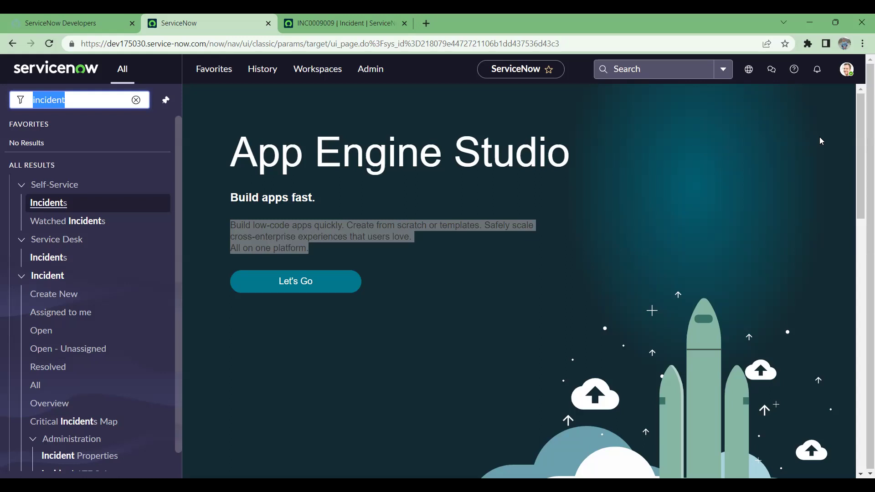
type("update")
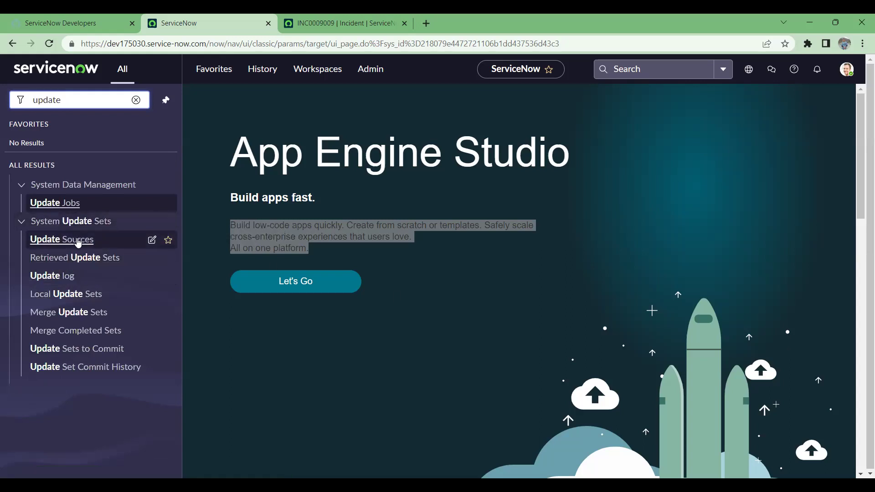
middle_click(85, 301)
left_click_drag(493, 14, 376, 19)
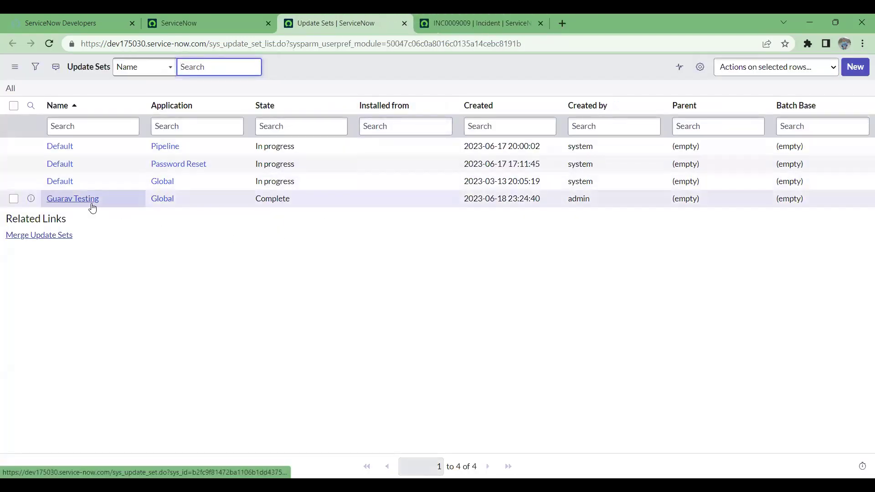
Create and save a new update set named with the presenter's first name followed by "Testing For Changes".
left_click(856, 66)
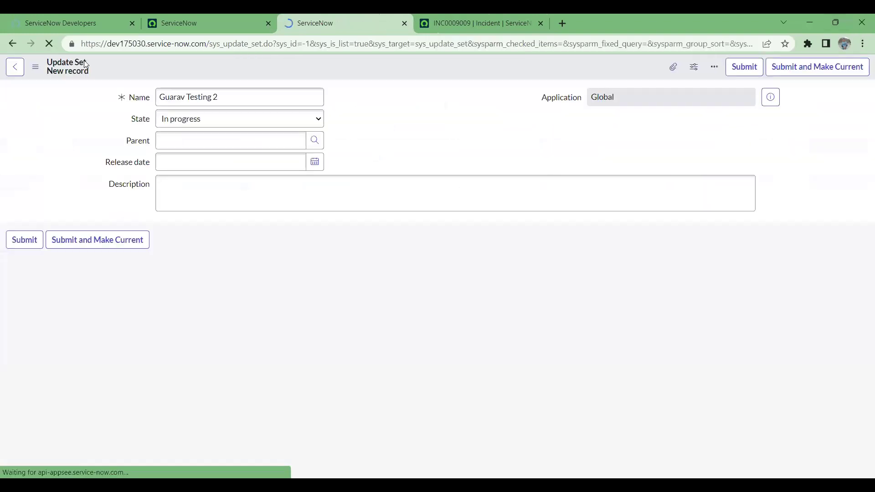
left_click_drag(238, 97, 114, 100)
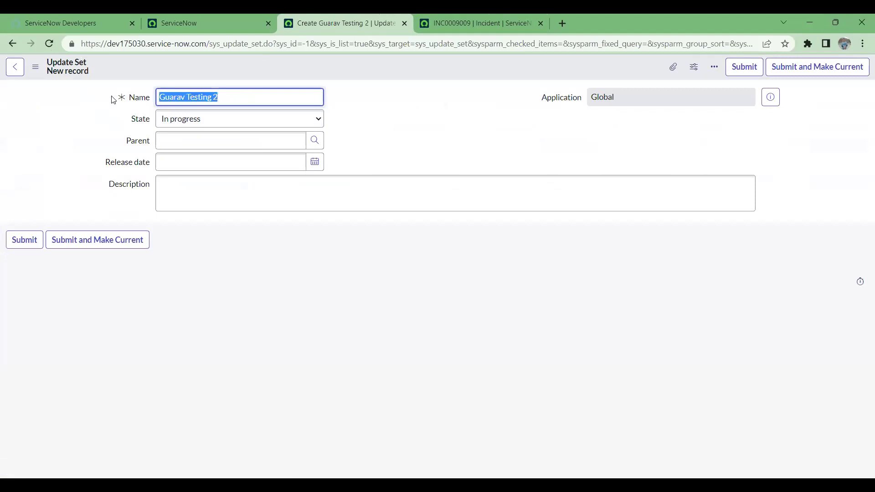
type("Gaurav")
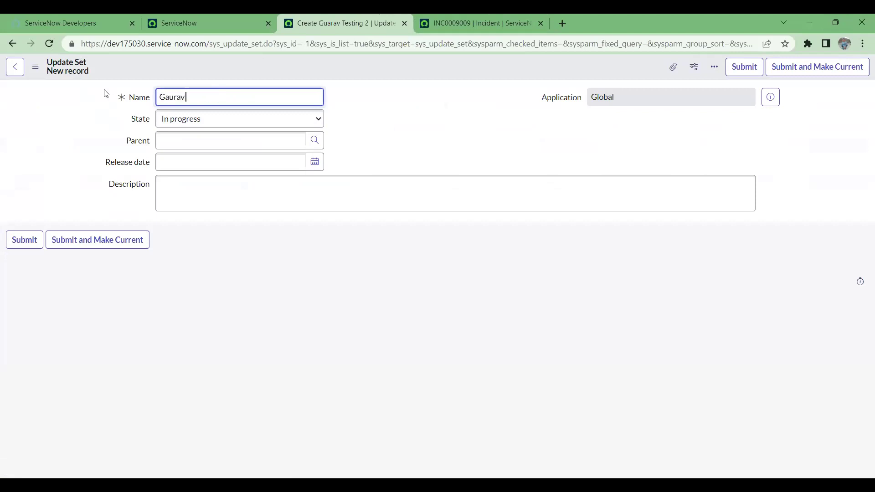
type(" Testing For Changes")
right_click(570, 69)
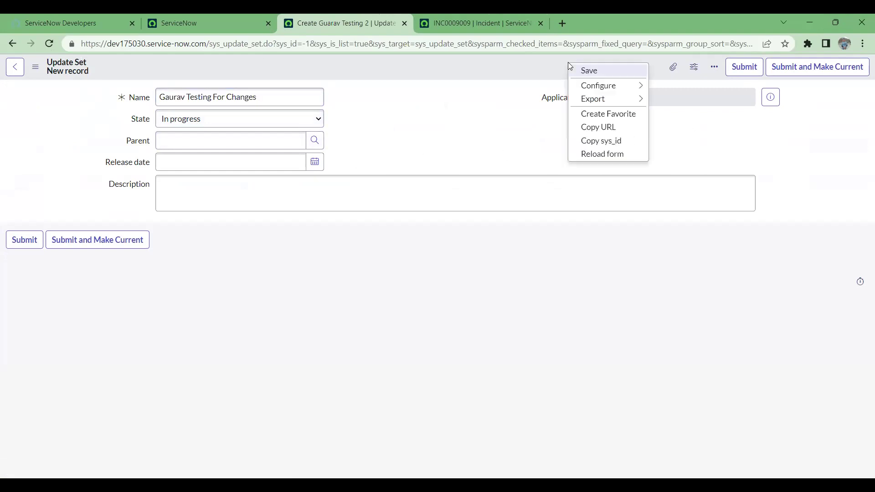
left_click(602, 76)
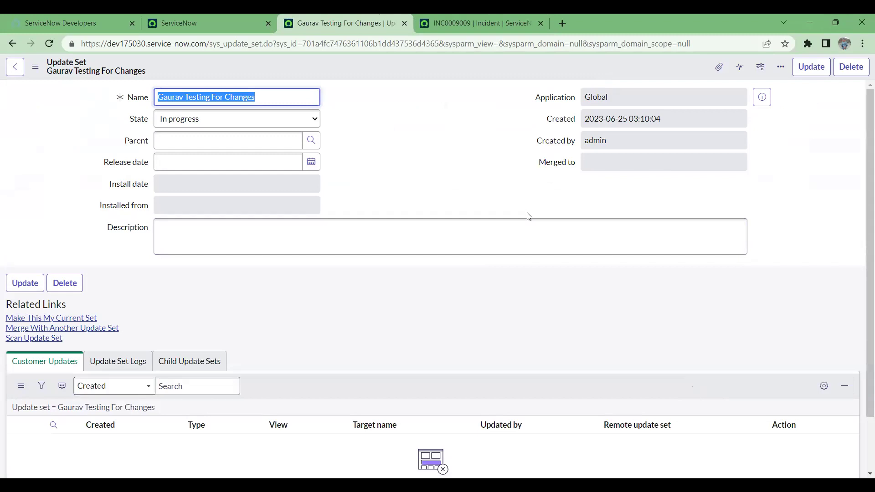
Reload the home page and check which application scope and update set are current.
left_click(215, 29)
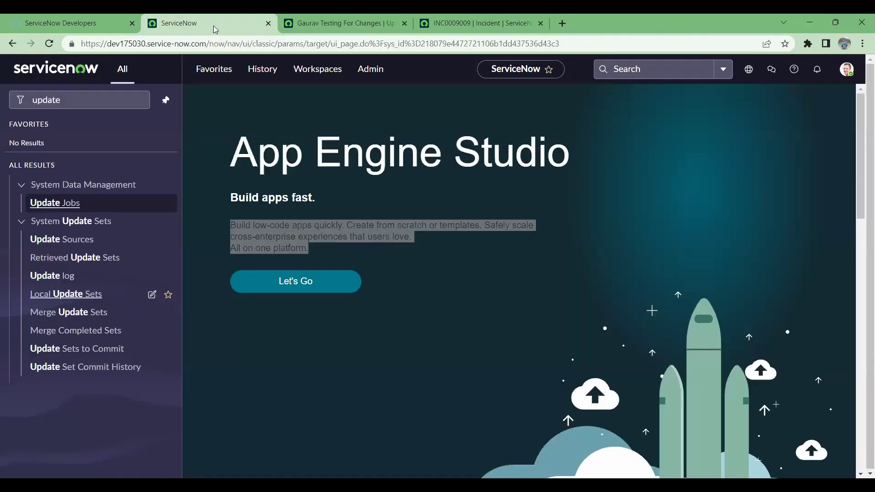
left_click(50, 44)
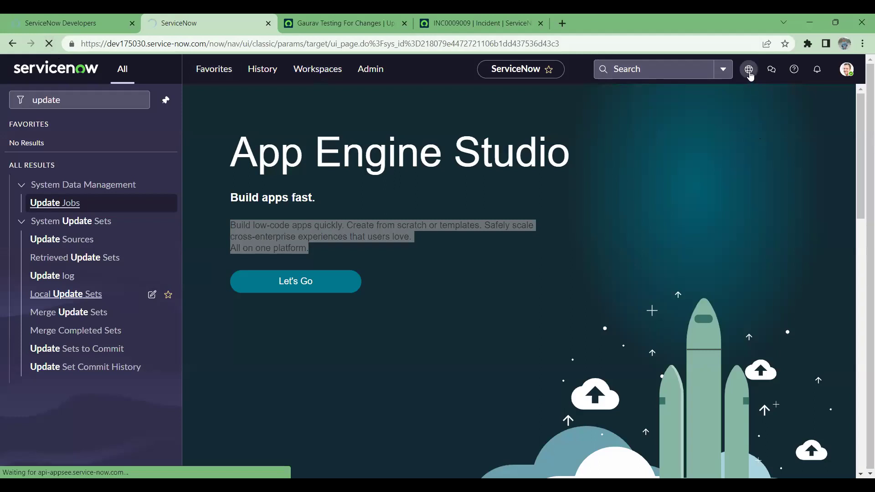
mouse_move(751, 76)
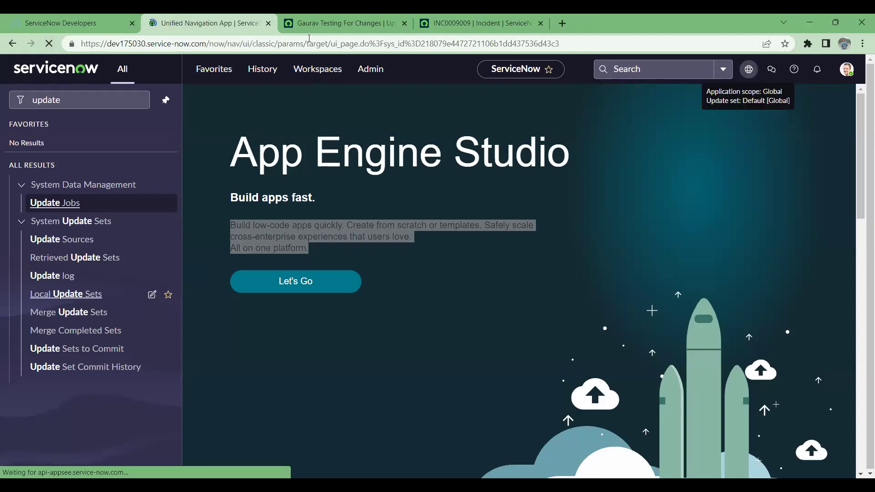
Go back to the new update set form, and open the scope and update set picker on the home page for comparison.
left_click(361, 15)
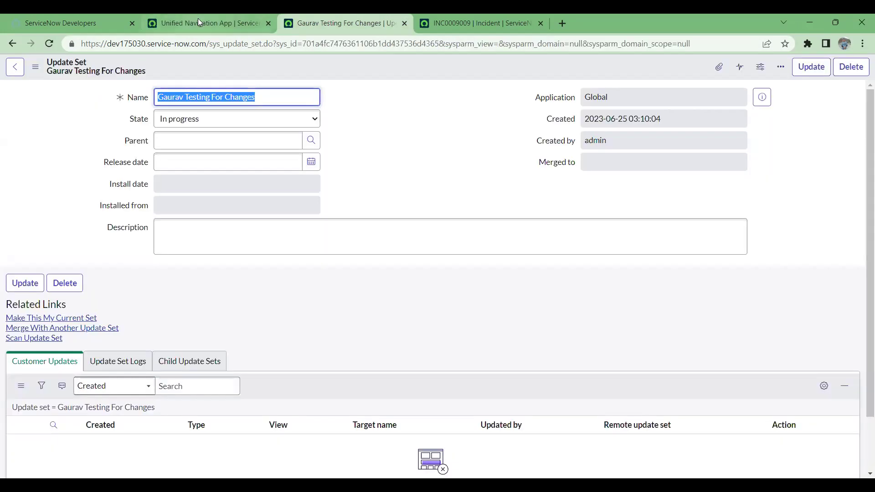
left_click(12, 43)
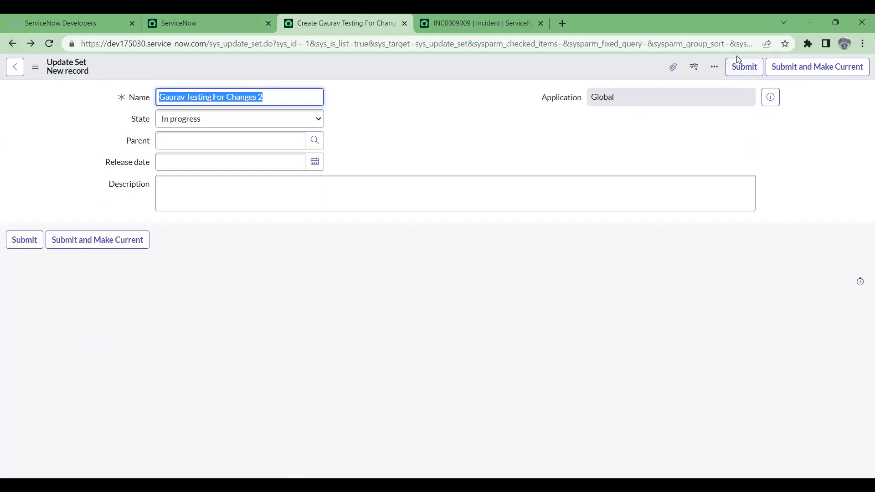
left_click(206, 25)
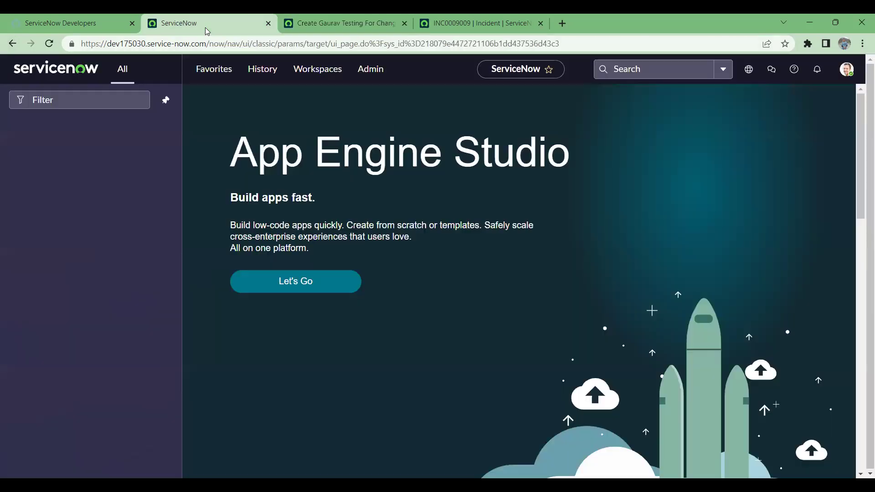
left_click(755, 69)
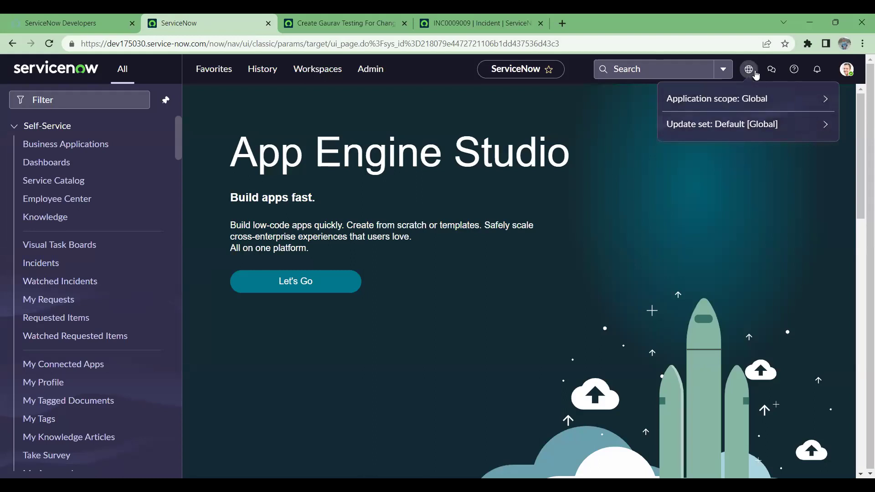
left_click(592, 136)
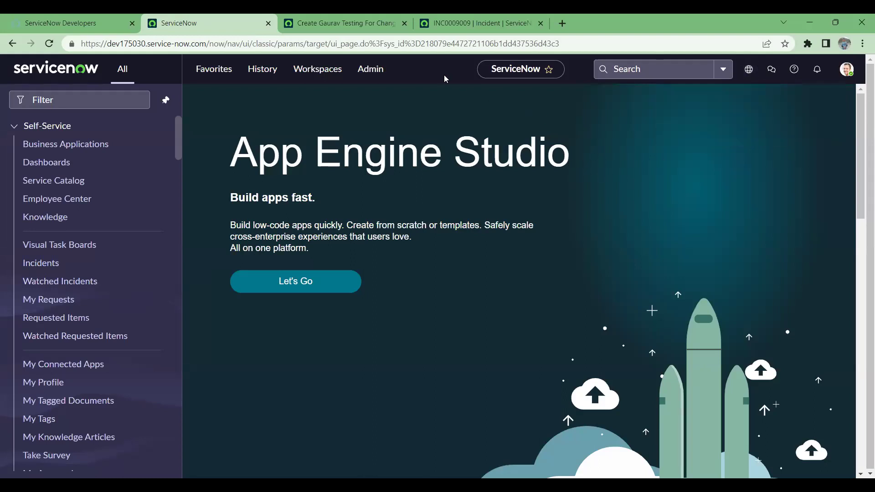
Submit the new update set whose name ends in "Testing For Changes 2" and make it current.
left_click(393, 23)
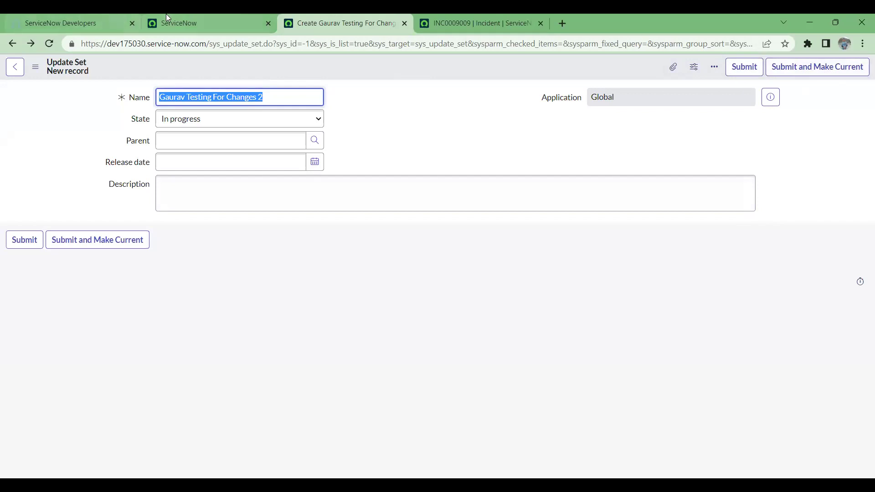
left_click(176, 22)
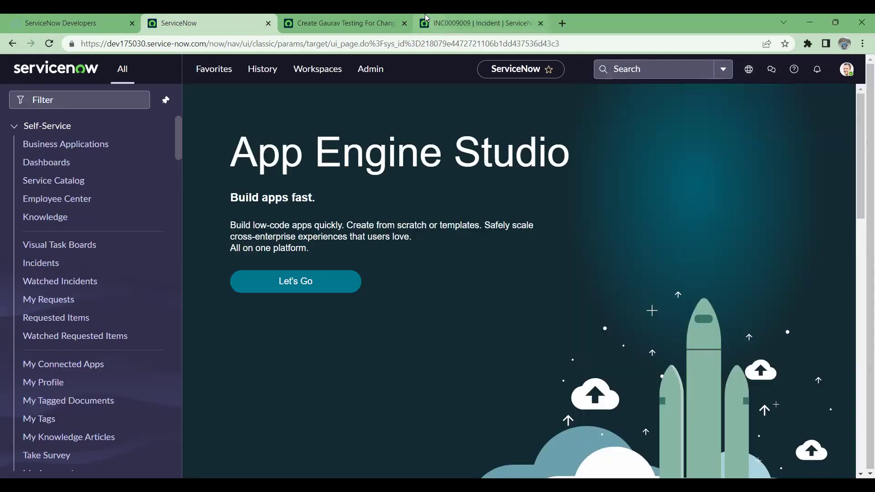
left_click(365, 22)
left_click_drag(296, 89, 254, 97)
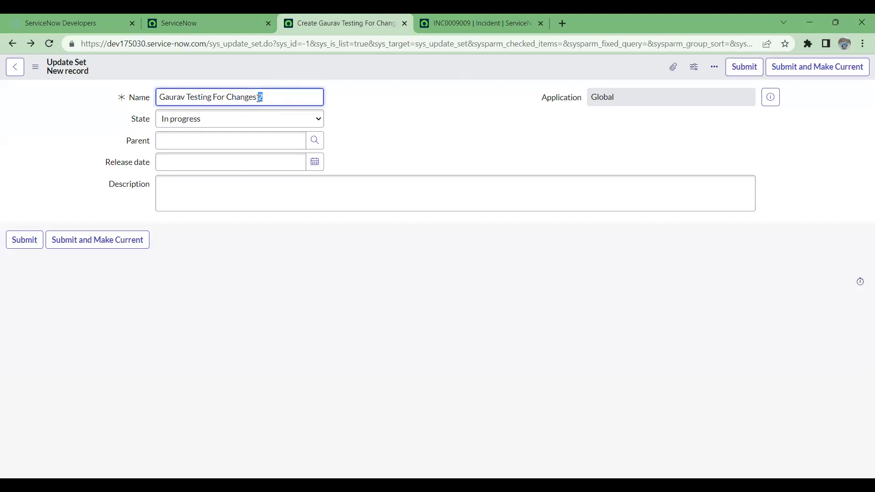
left_click(834, 75)
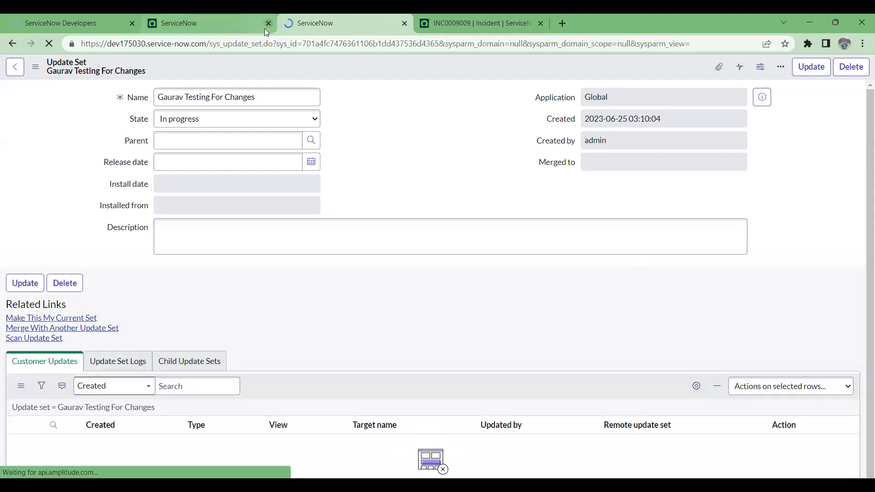
Recheck the current update set on the home page, reloading the page to refresh it.
left_click(218, 17)
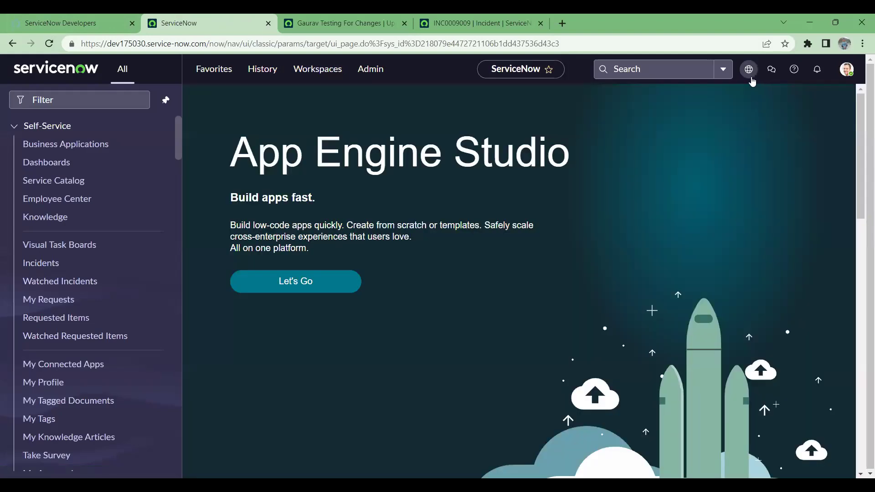
left_click(751, 79)
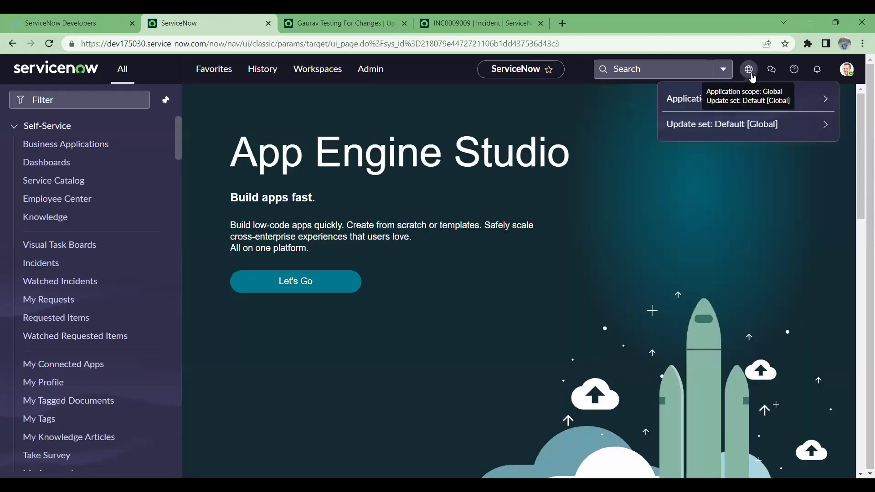
left_click(48, 44)
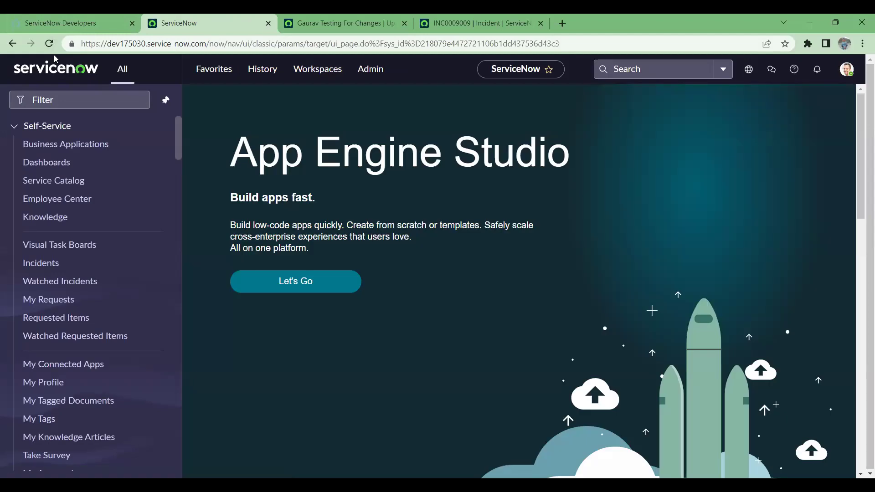
left_click(338, 14)
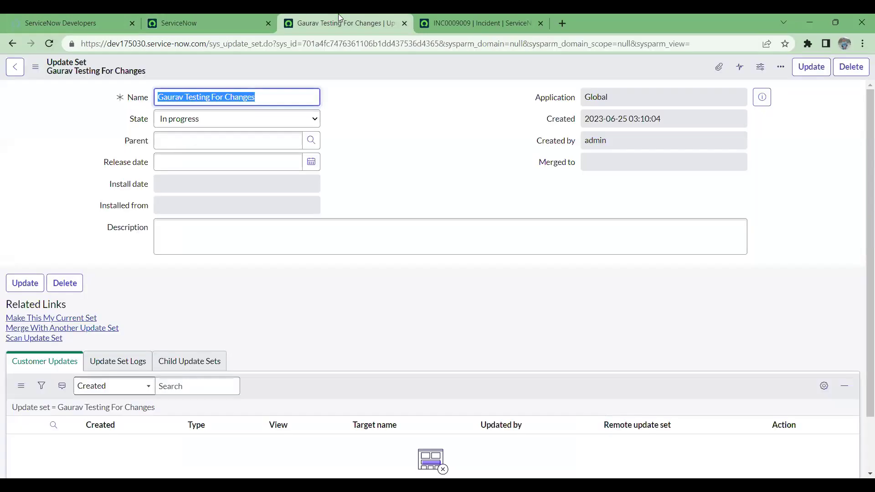
left_click(519, 16)
left_click(383, 14)
left_click(205, 22)
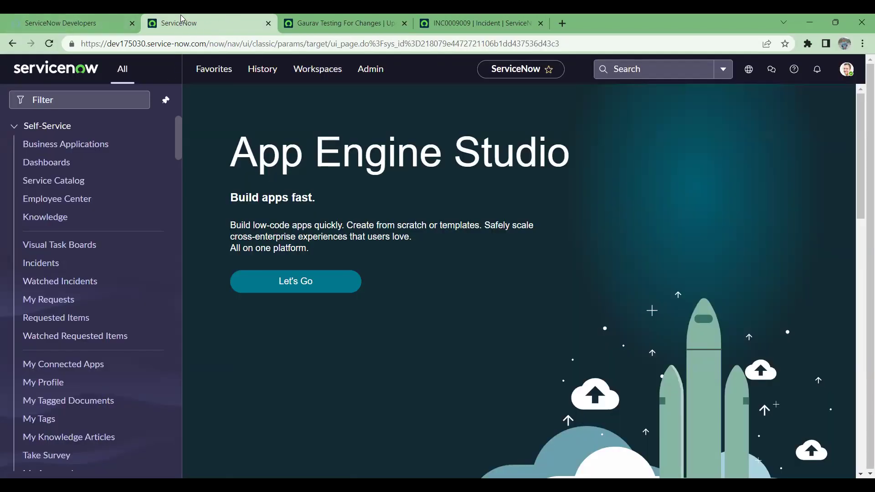
left_click(46, 45)
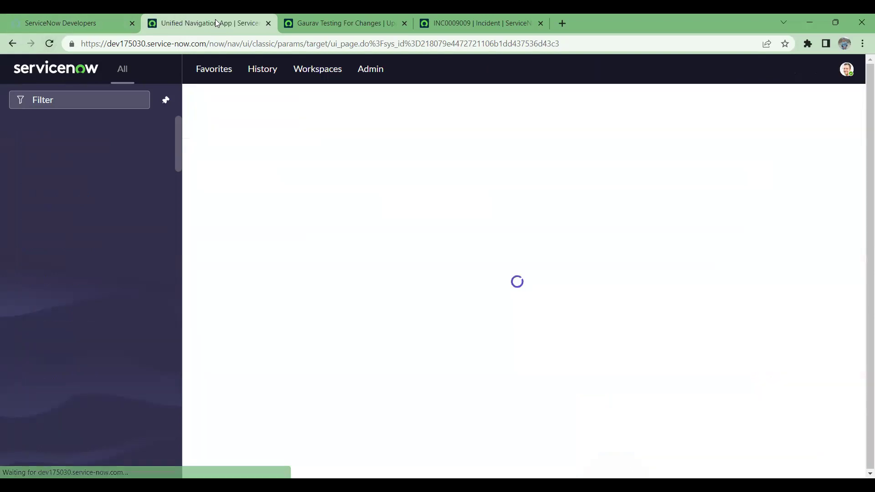
Duplicate the home page tab and check the application scope and current update set in the copy.
right_click(215, 19)
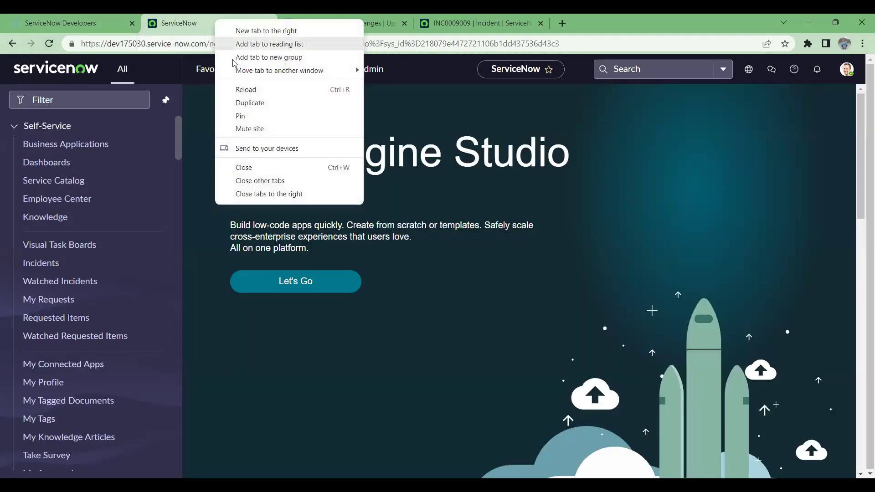
left_click(257, 103)
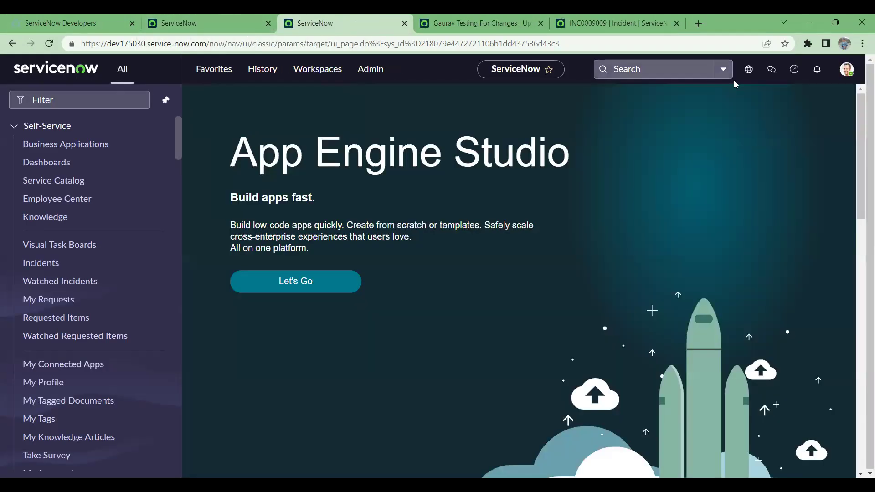
left_click(748, 71)
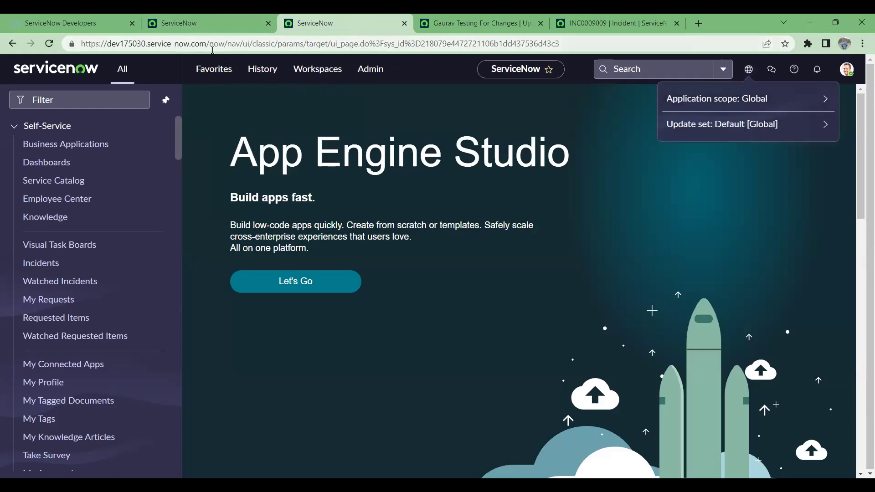
Filter the original home page's navigator for "local upda" and open Local Update Sets in a new tab.
left_click(207, 22)
left_click(114, 101)
type("loc")
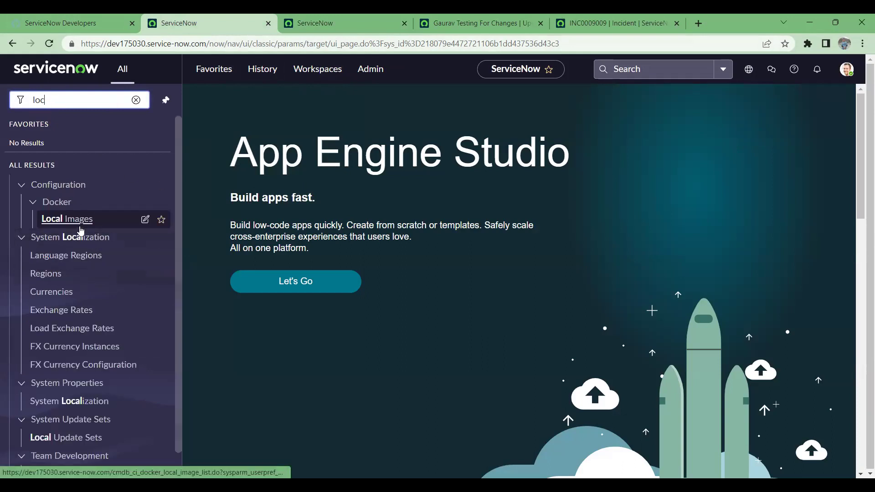
key("BackSpace")
key("BackSpace")
key("BackSpace")
type("loca upda")
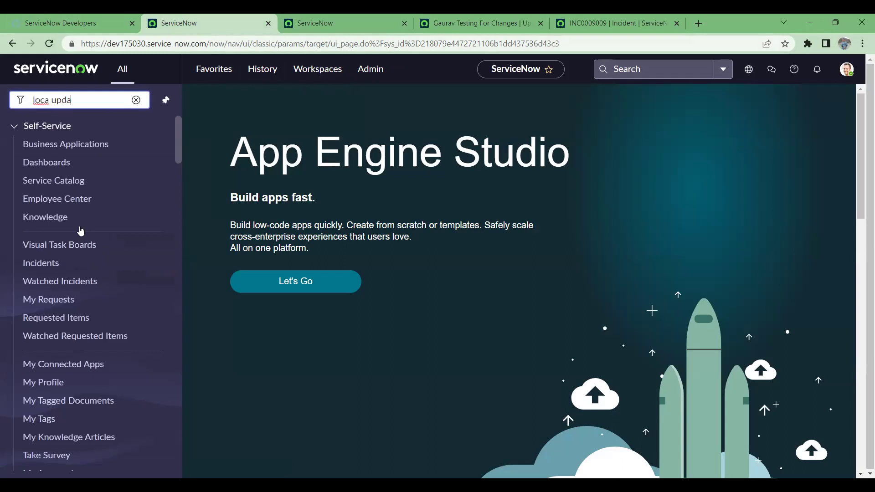
key("BackSpace")
key("BackSpace")
key("BackSpace")
key("BackSpace")
key("BackSpace")
type("l up")
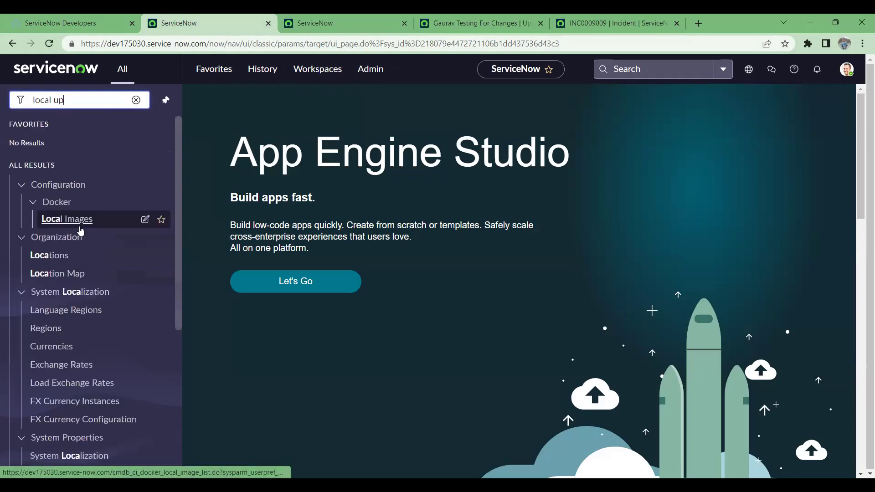
type("da")
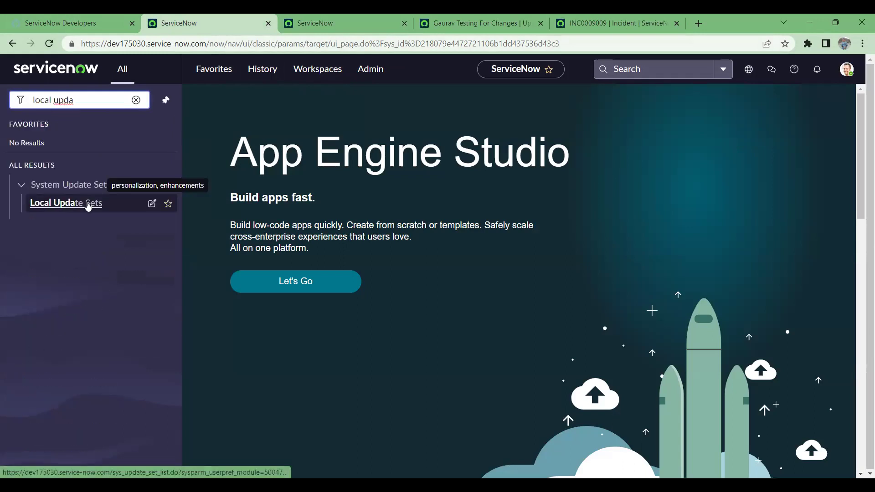
left_click(88, 206, "ctrl")
left_click(408, 20)
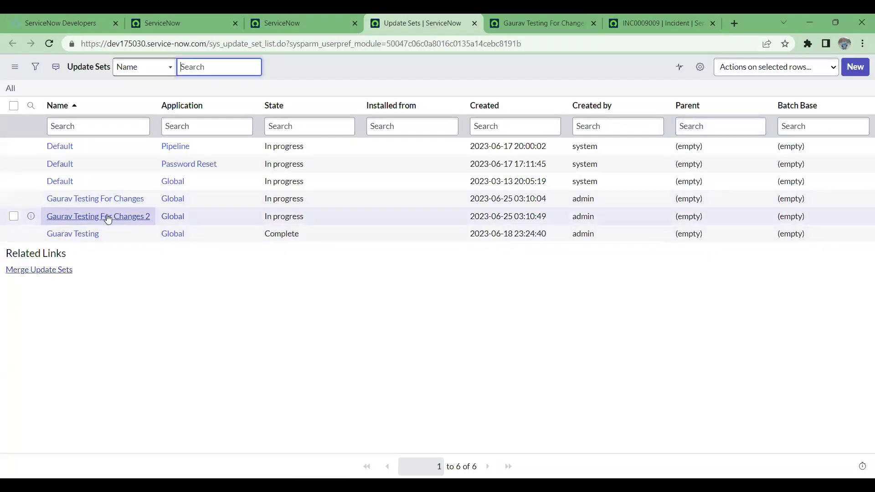
Submit a new update set with the suggested name ending in "Testing For Changes 3" as current, and reload the duplicated home page.
left_click(856, 67)
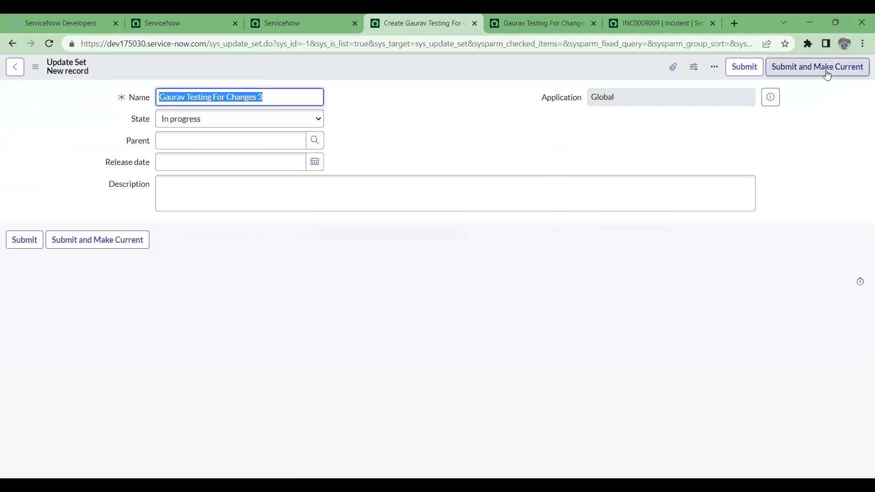
left_click(826, 73)
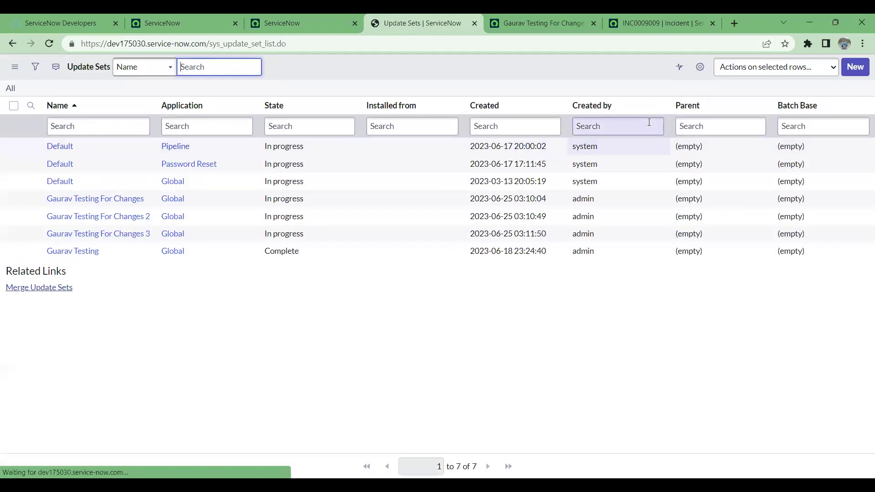
left_click(293, 24)
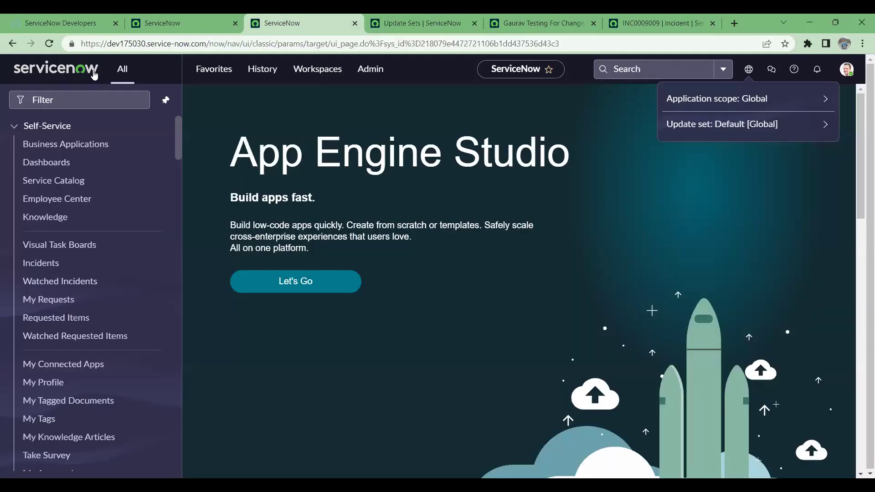
left_click(49, 44)
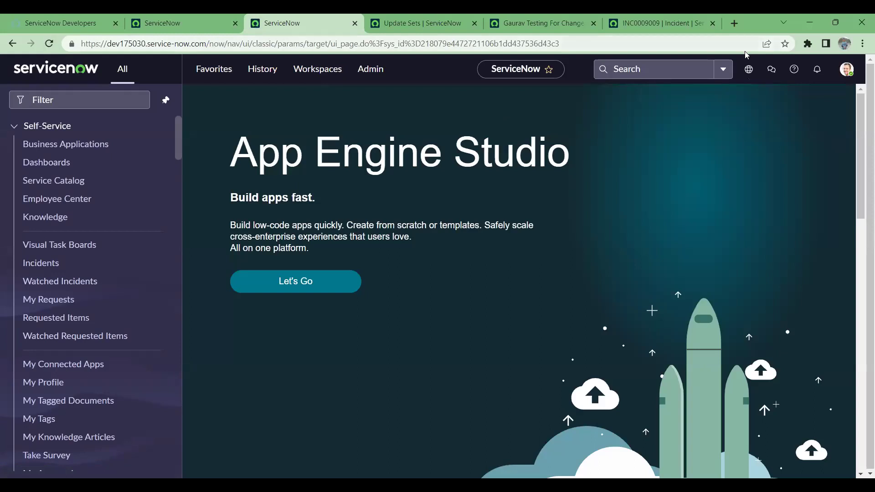
Examine the update sets offered by the picker in the duplicated home page and compare them with the Update Sets list.
left_click(749, 68)
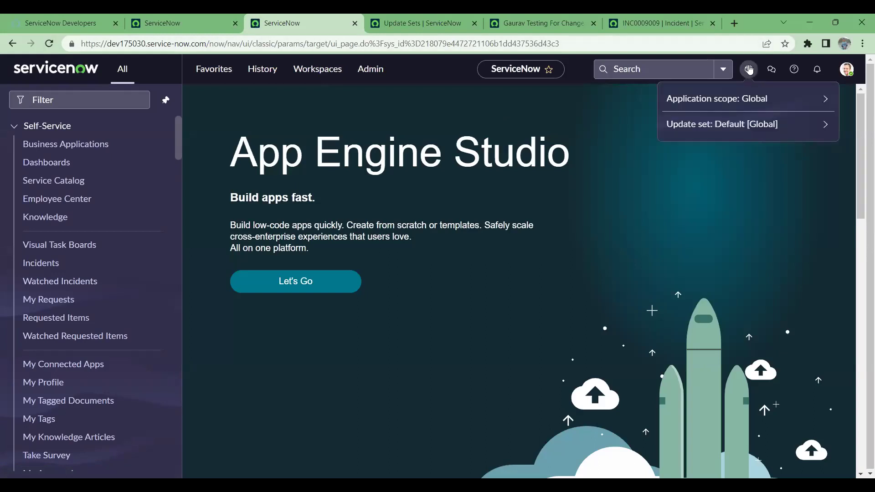
left_click(793, 126)
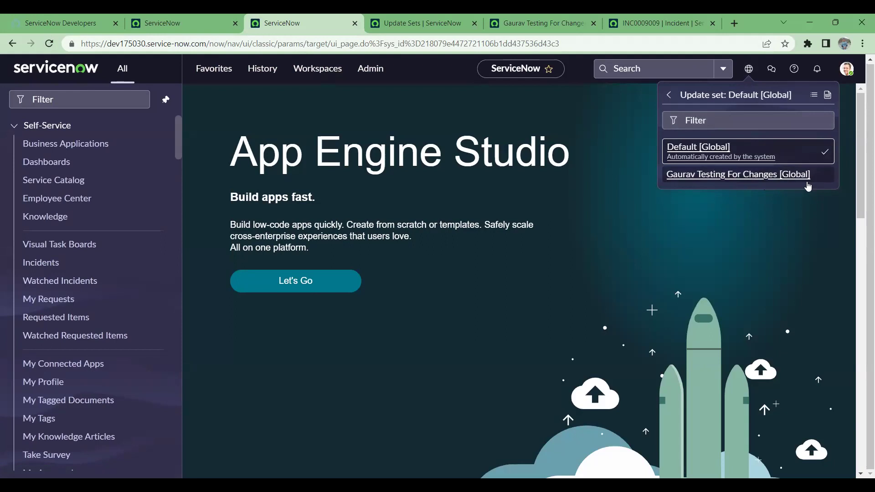
left_click(592, 132)
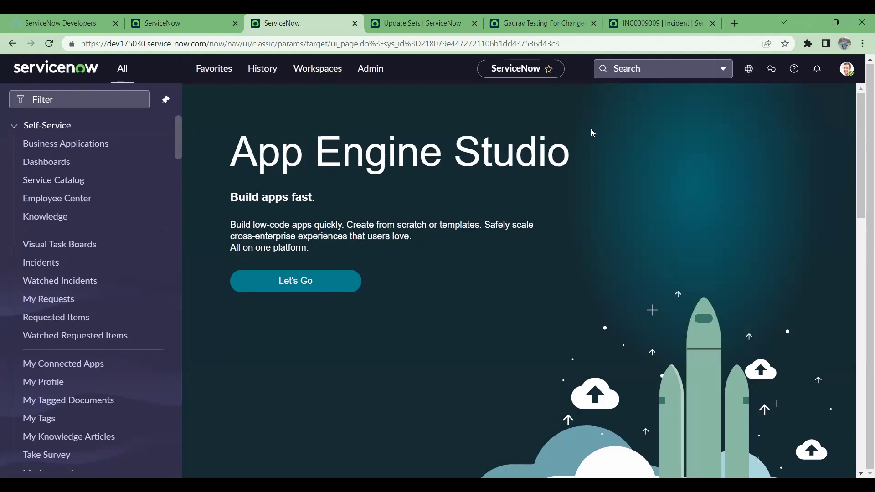
left_click(413, 18)
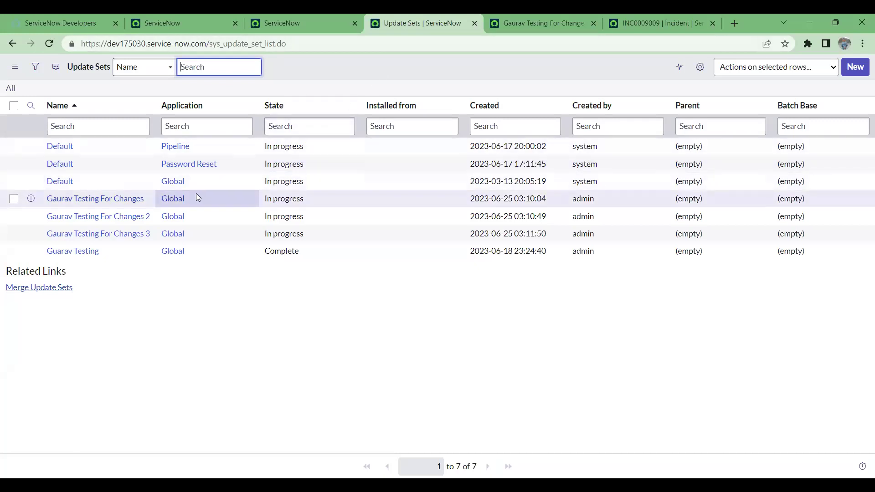
Filter the original home page's update set picker by the owner's first name and try to choose the "Testing For Changes" set.
left_click(218, 22)
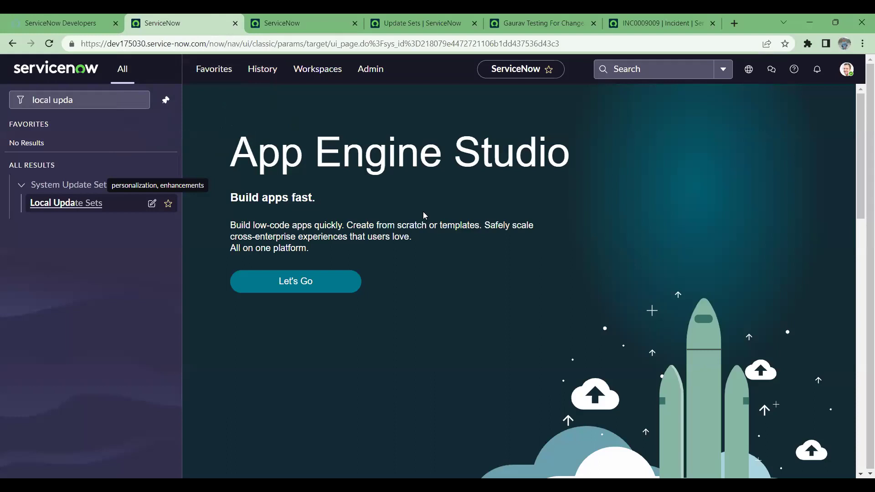
left_click(750, 71)
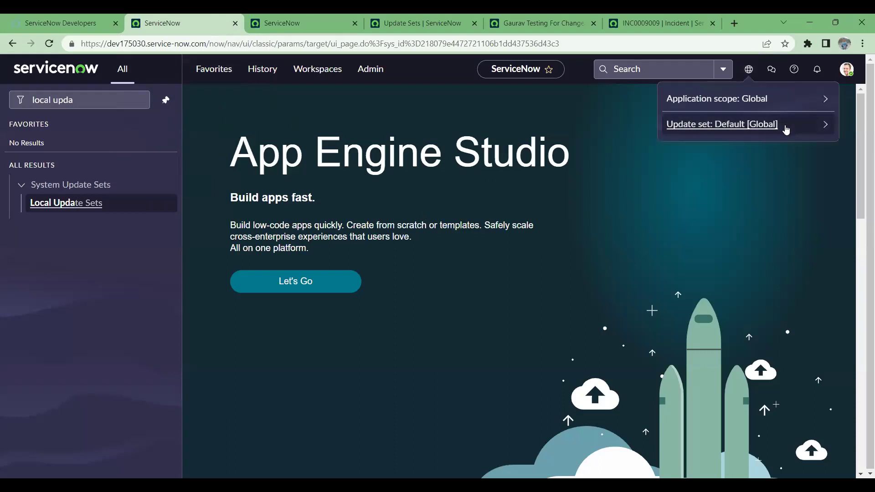
left_click(787, 130)
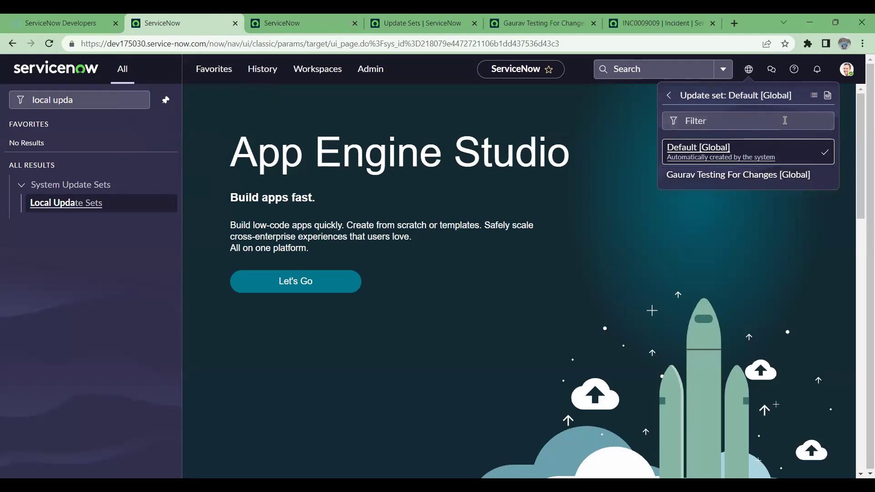
left_click(788, 121)
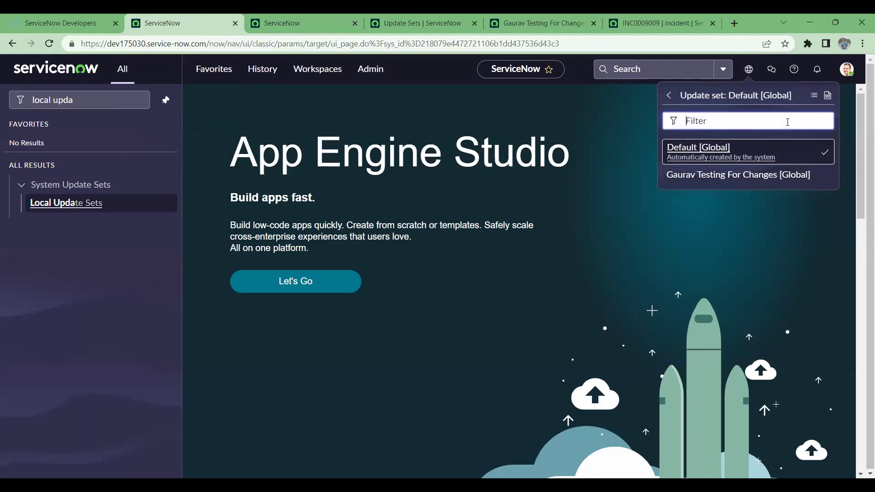
type("gaurav")
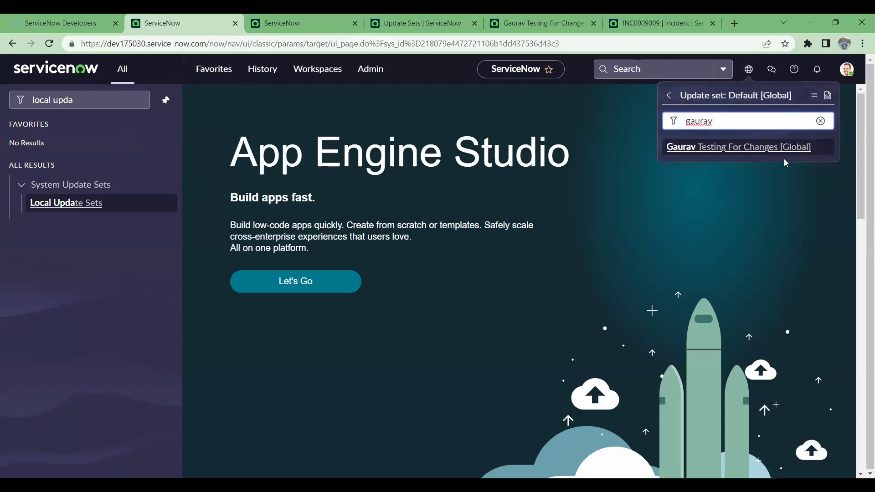
left_click(758, 155)
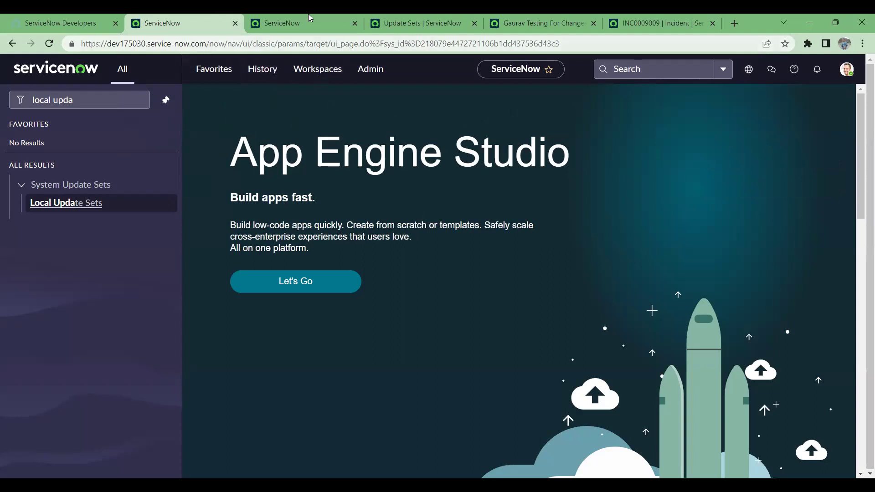
Close every tab after the ServiceNow Developers page and start the dev175030 instance again from it.
left_click(368, 21)
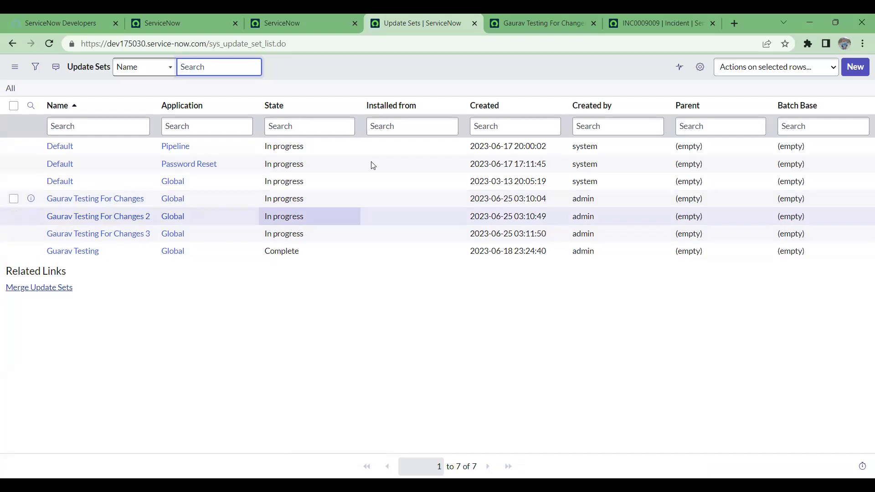
left_click(328, 31)
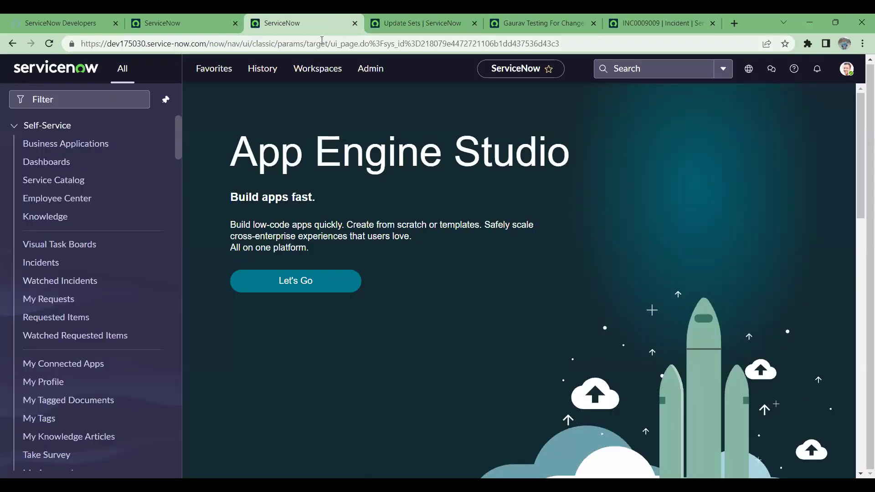
left_click(323, 44)
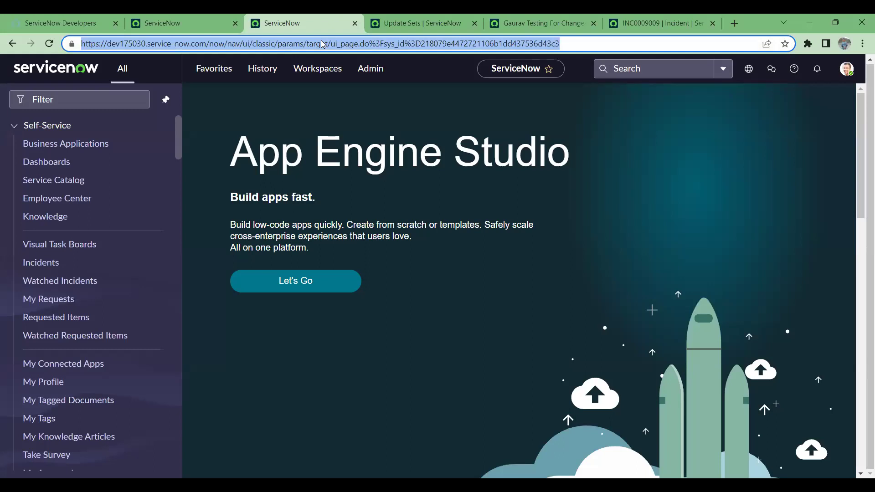
left_click(82, 22)
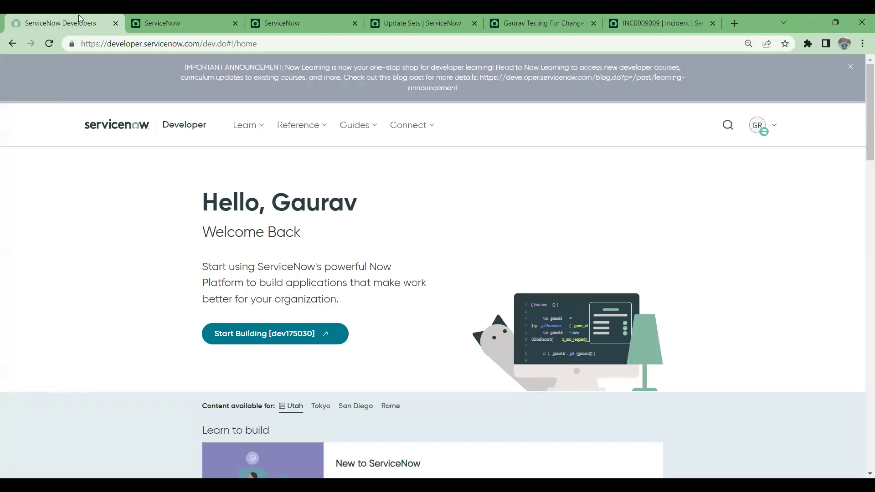
right_click(82, 19)
left_click(140, 193)
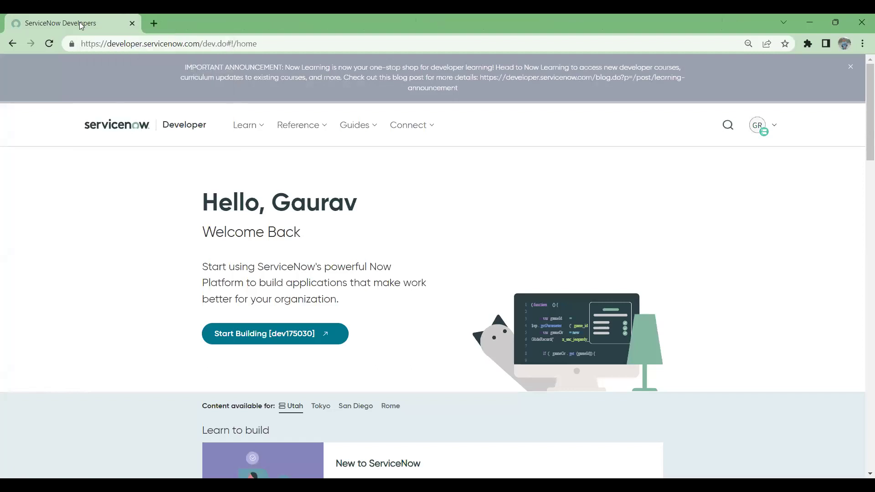
left_click(307, 346)
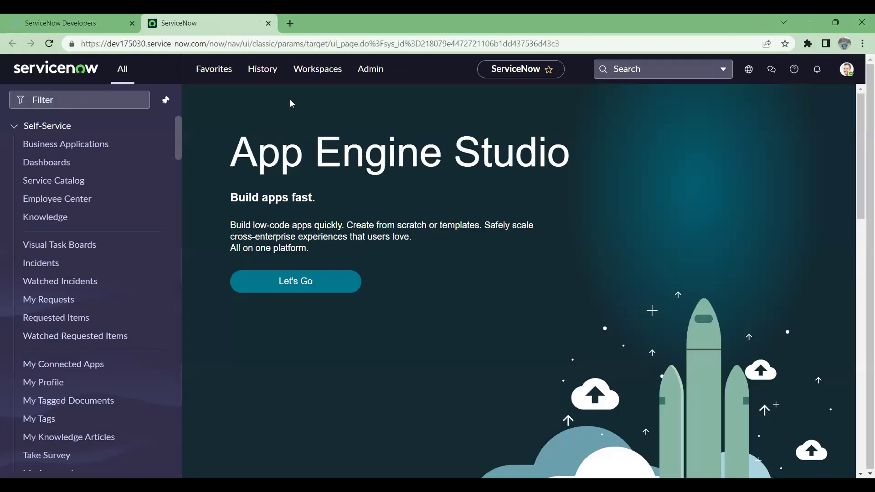
Try to select the update set ending in "Testing For Changes" in the reopened instance's update set picker.
left_click(748, 74)
left_click(755, 123)
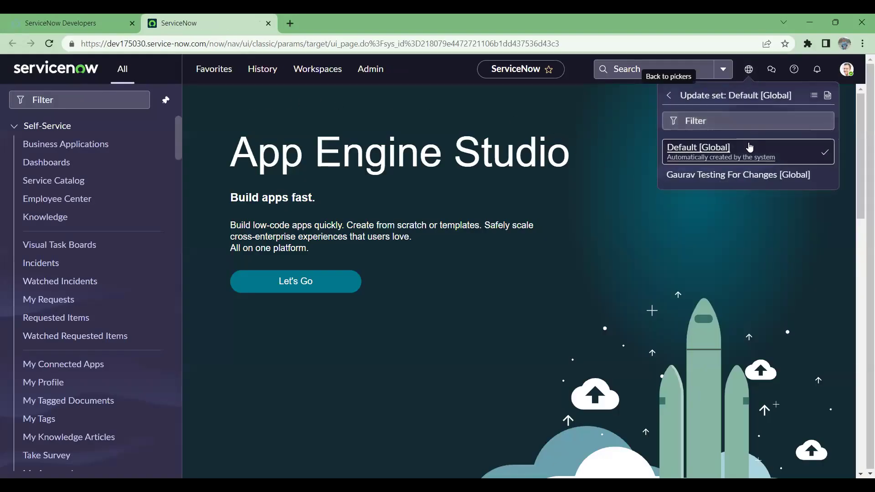
left_click(749, 175)
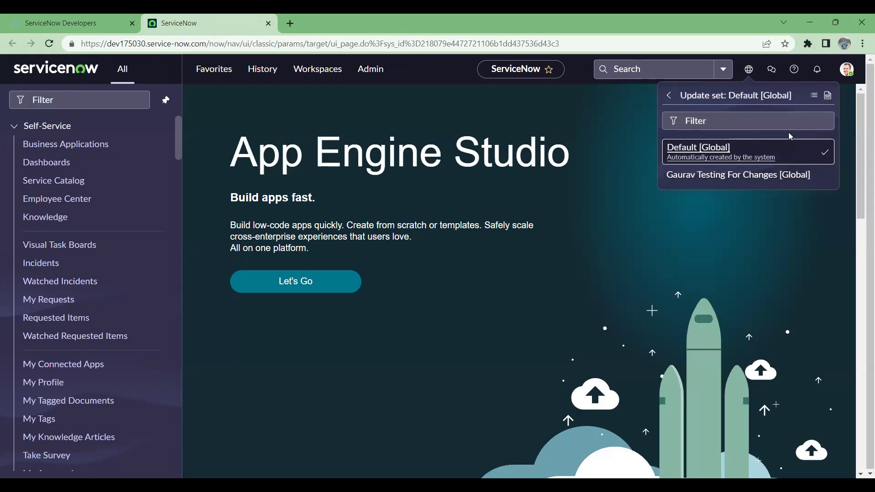
Open the current Default [Global] update set record from the picker and review its customer updates.
left_click(828, 95)
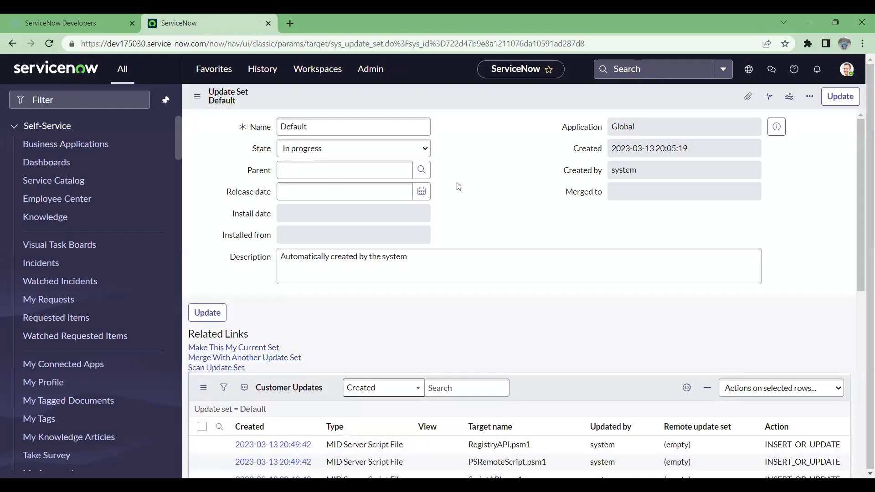
scroll(451, 214, "down", 5)
scroll(460, 235, "down", 5)
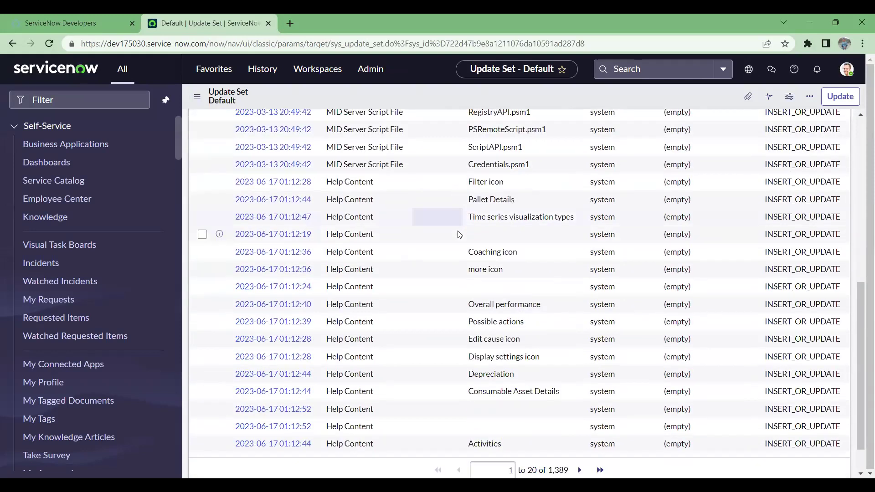
scroll(460, 233, "up", 9)
Filter the navigator for "update" and open Local Update Sets.
left_click(41, 99)
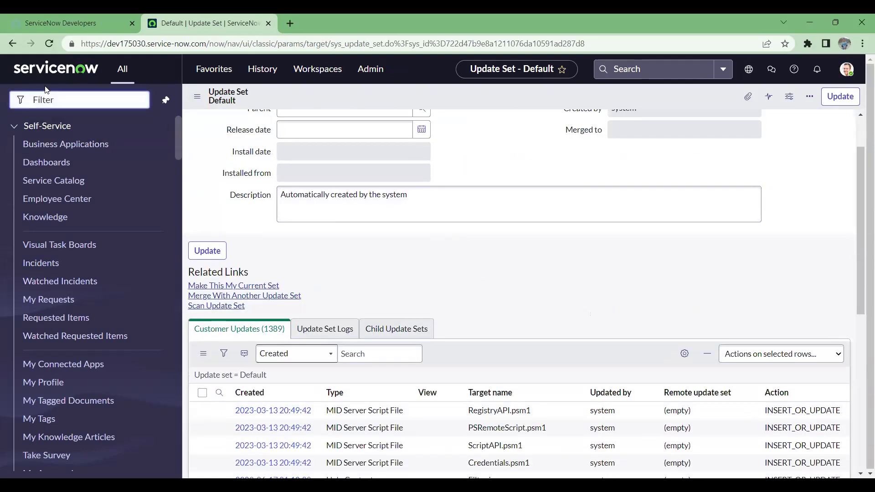
type("update")
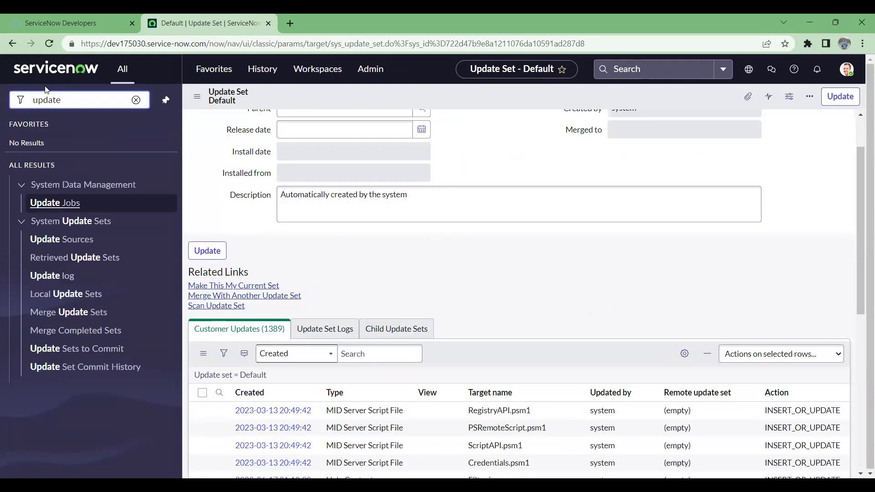
left_click(75, 296)
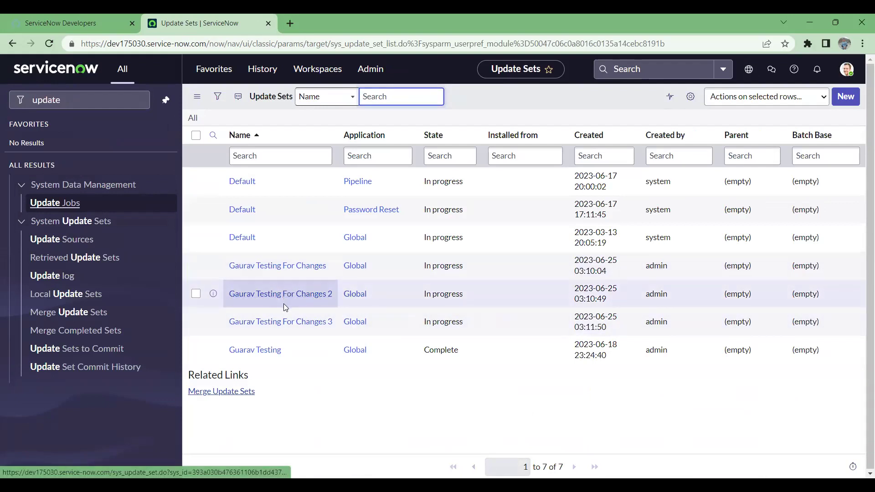
Compare the customer updates of the completed update set with those of the set ending in "Testing For Changes 2", closing the latter's tab.
middle_click(265, 355)
left_click(324, 17)
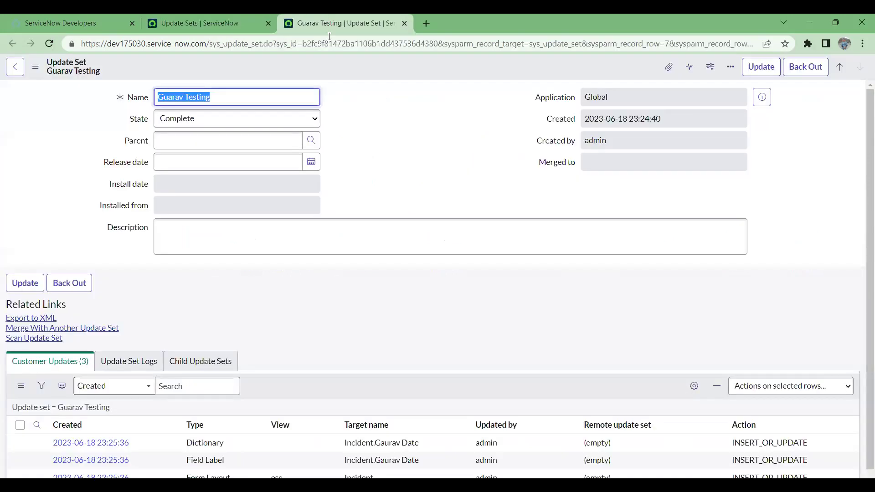
left_click(210, 16)
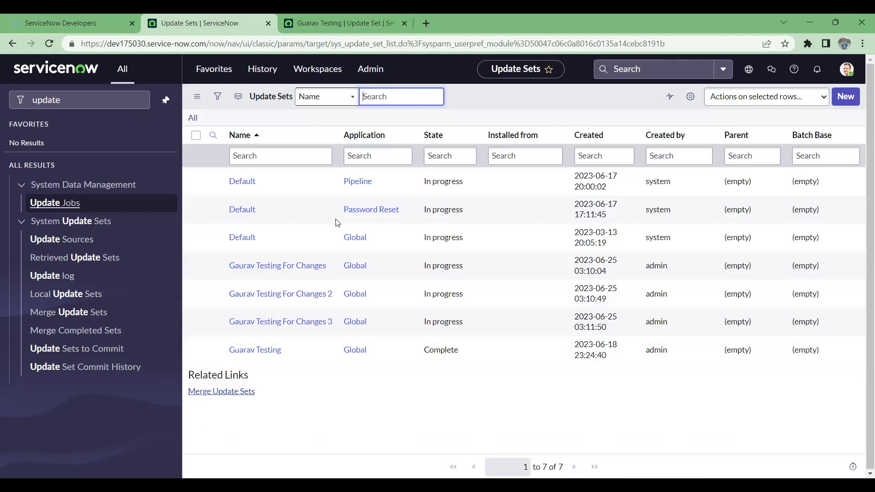
middle_click(305, 294)
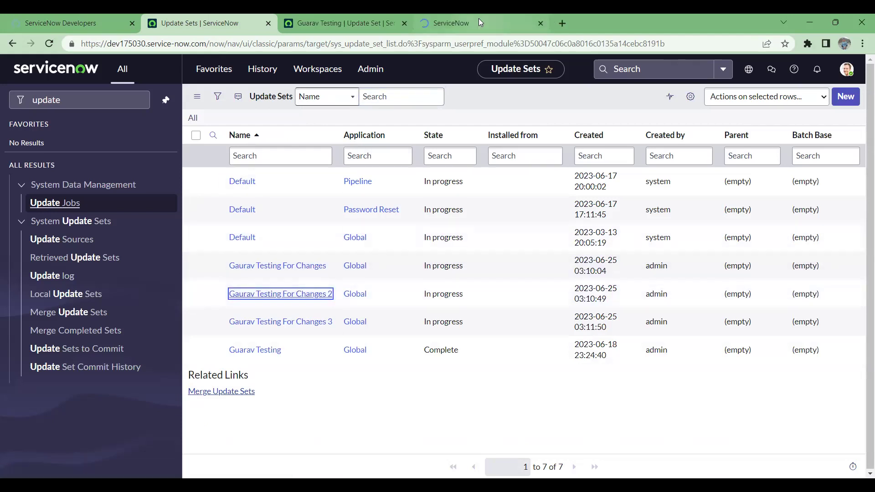
left_click(479, 18)
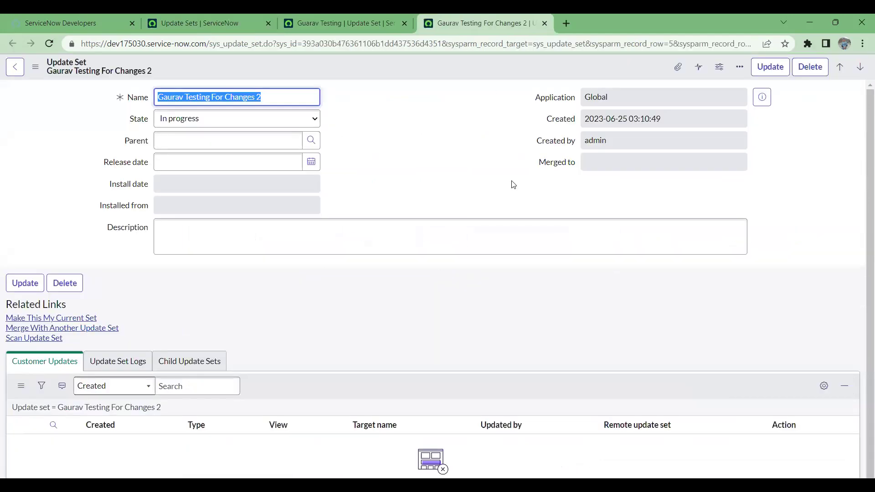
key("ctrl+w")
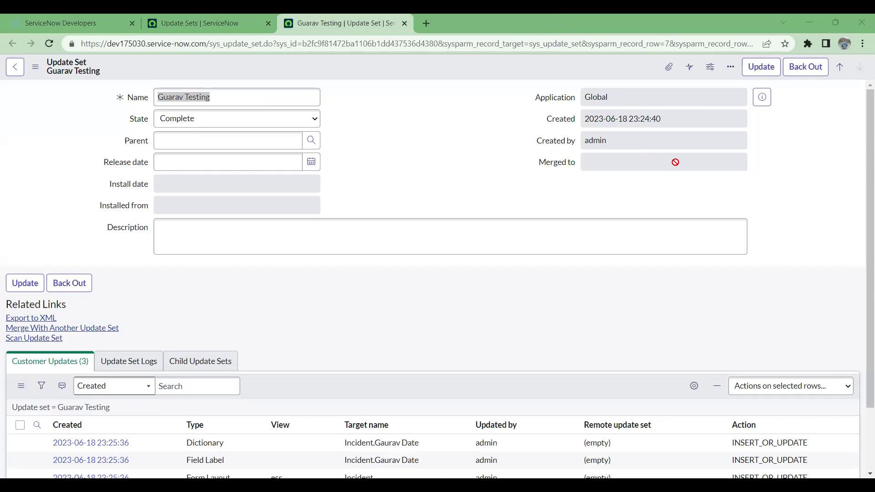
scroll(370, 268, "down", 2)
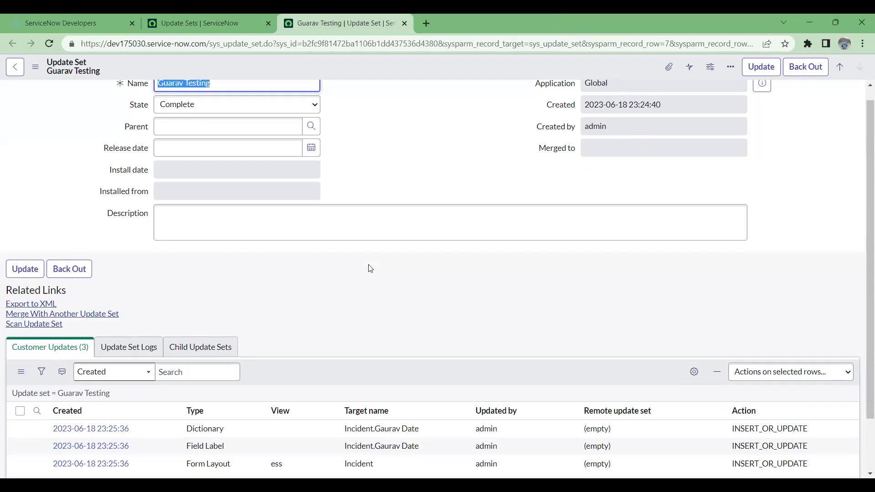
scroll(354, 241, "up", 2)
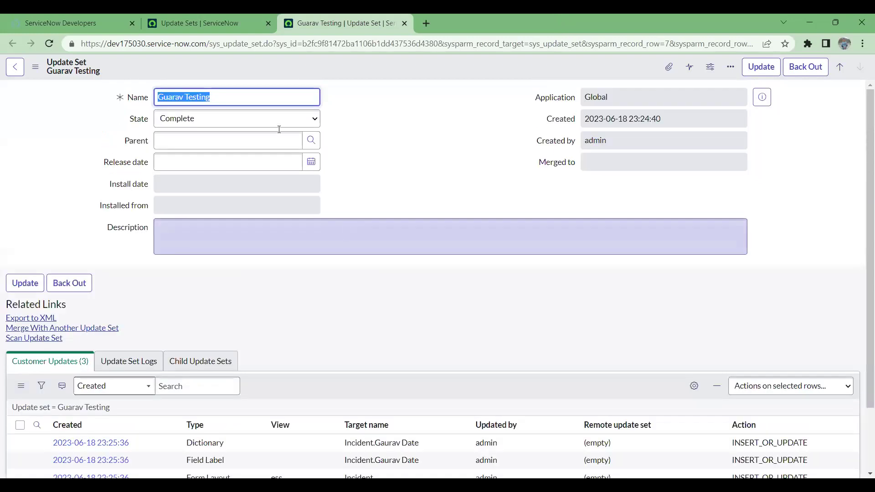
Reopen the update set ending in "Testing For Changes 2" from the list in a new tab.
left_click(171, 14)
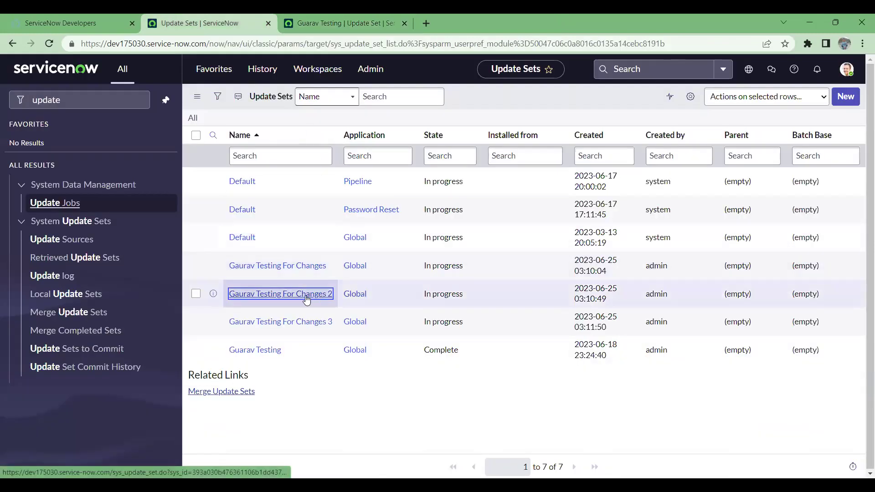
middle_click(274, 294)
left_click(496, 14)
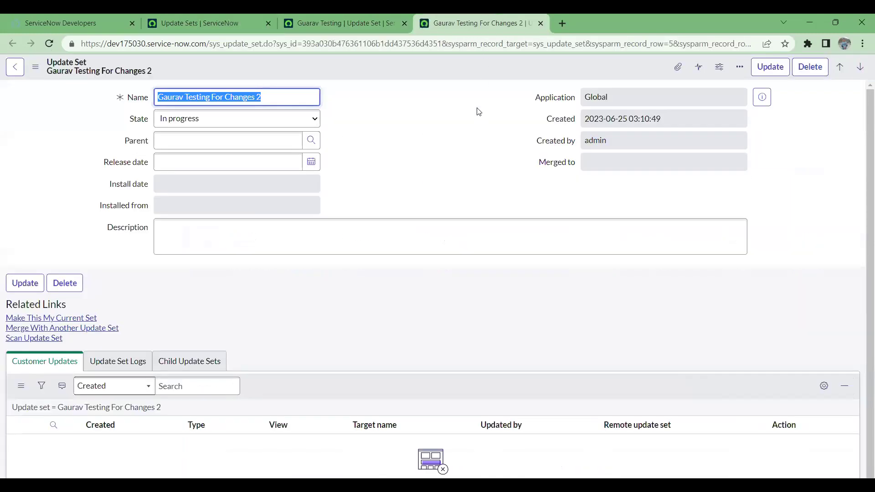
Return to the Update Sets list and look through the update sets offered in the picker.
left_click(232, 13)
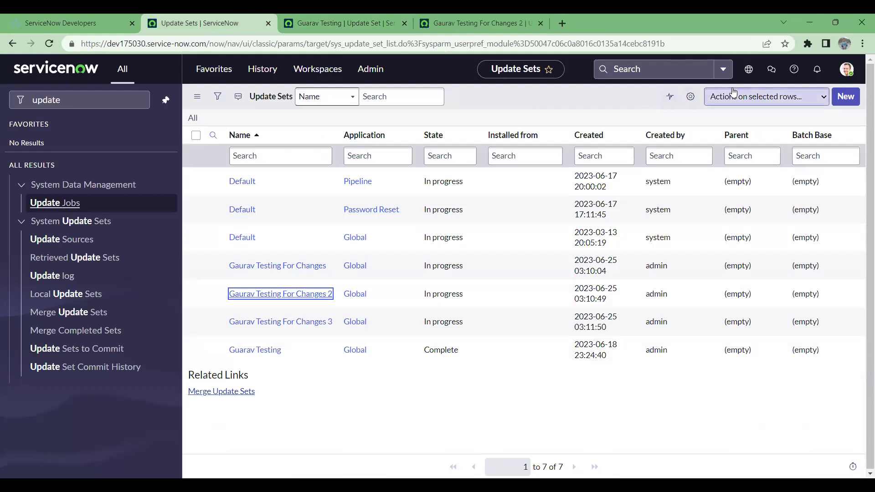
left_click(749, 69)
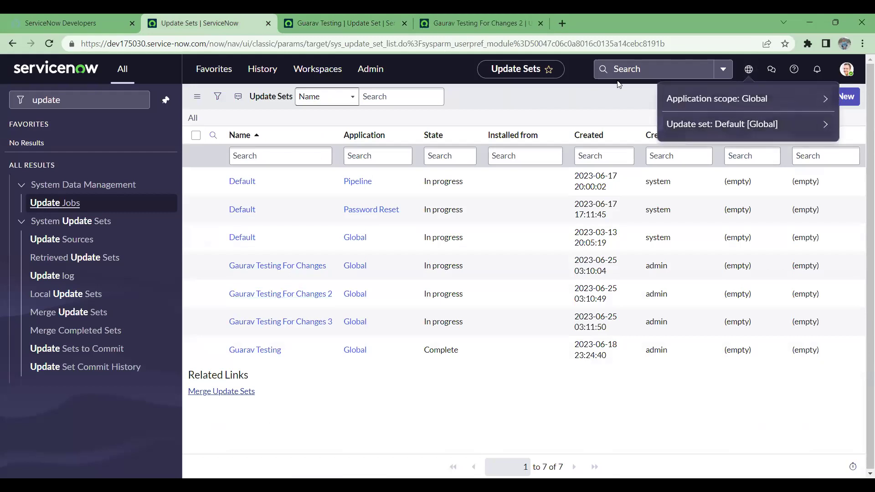
left_click(696, 135)
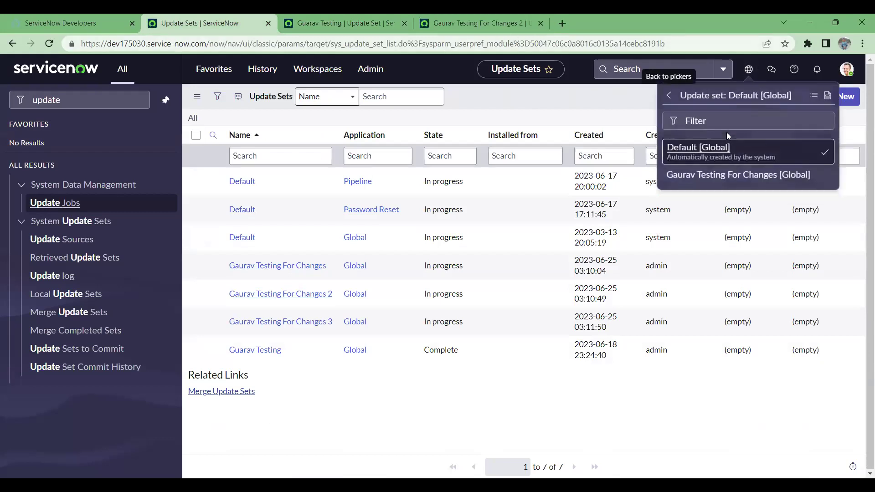
left_click(753, 120)
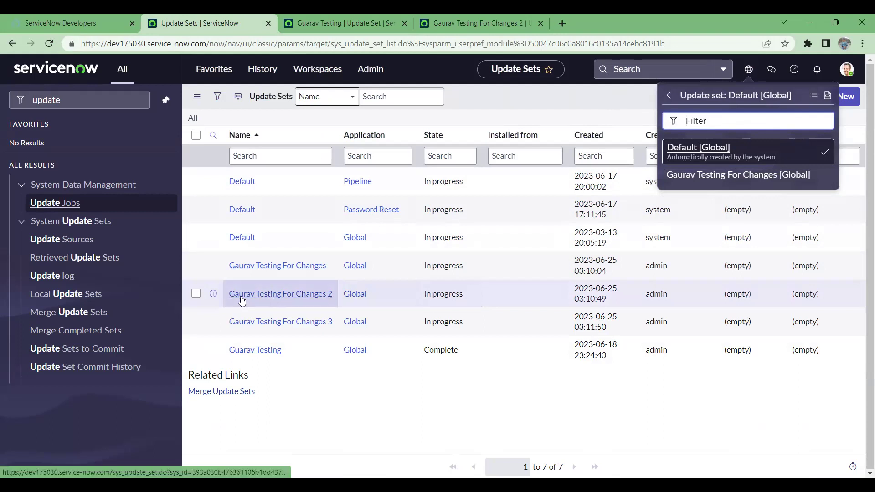
Review the instance and account details on the ServiceNow Developers site, then return to the Update Sets list.
left_click(80, 15)
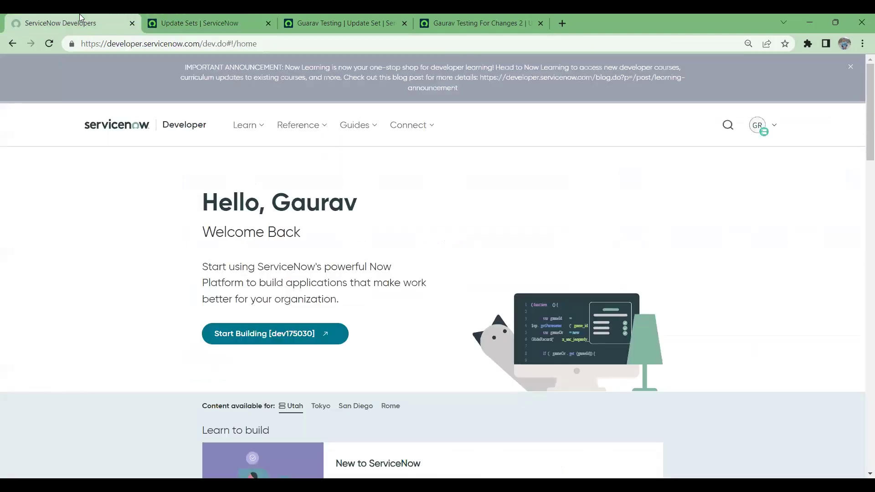
left_click(769, 133)
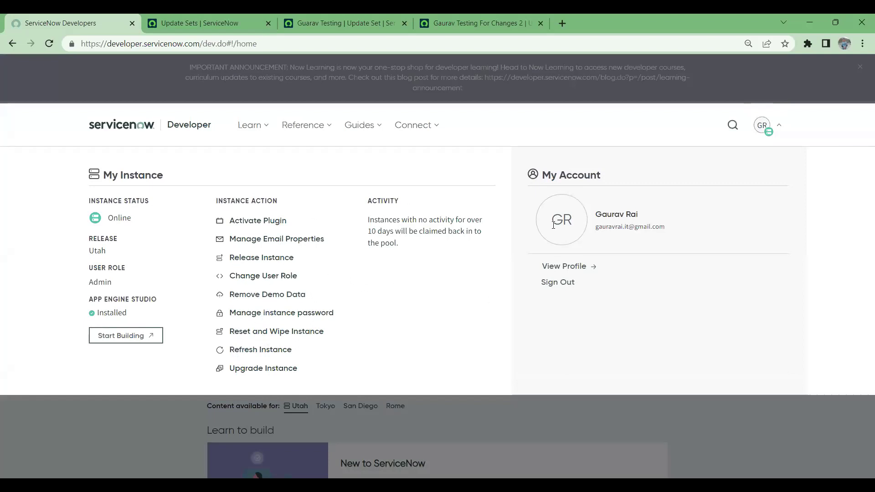
left_click(779, 127)
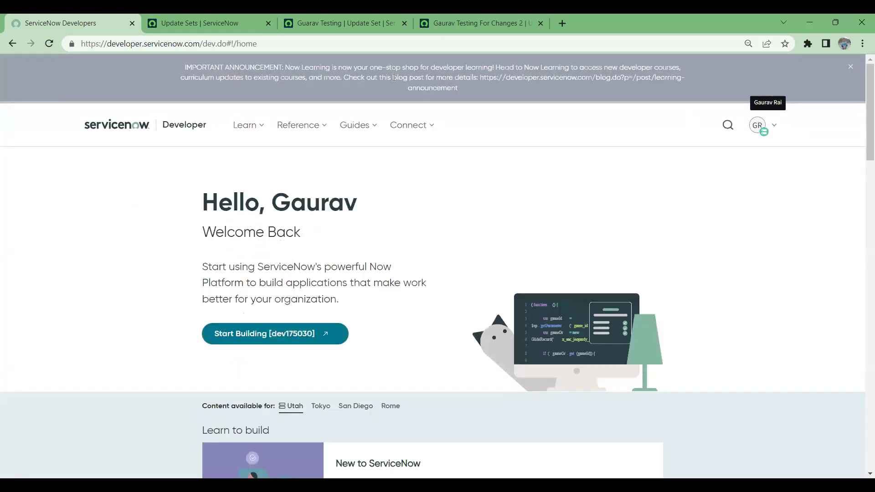
left_click(218, 18)
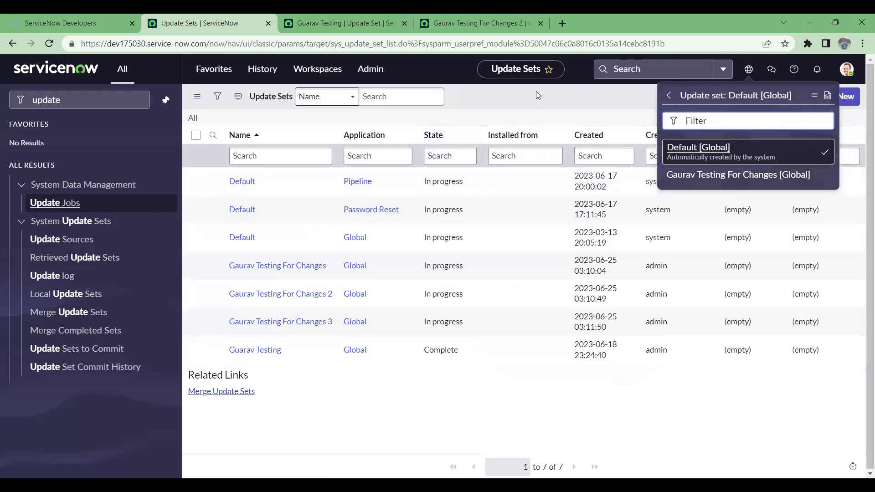
Close the completed update set's tab and open the update set ending in "Testing For Changes 2" in another new tab.
left_click(359, 15)
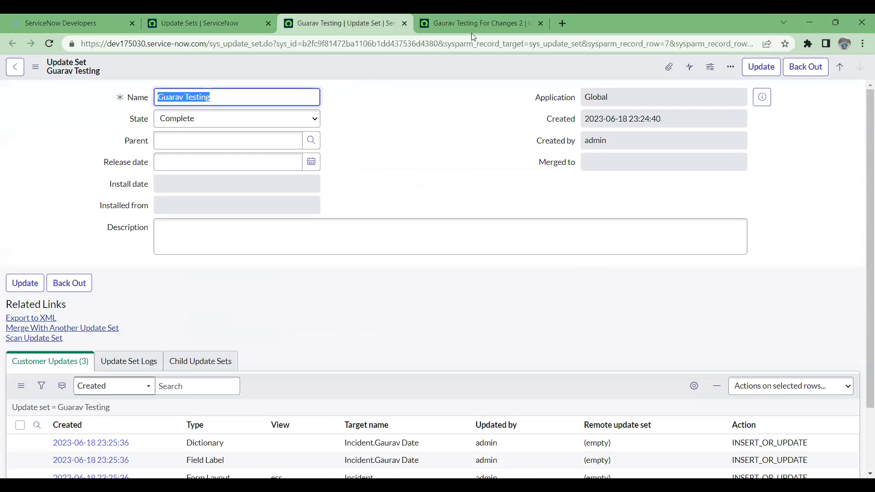
left_click(403, 25)
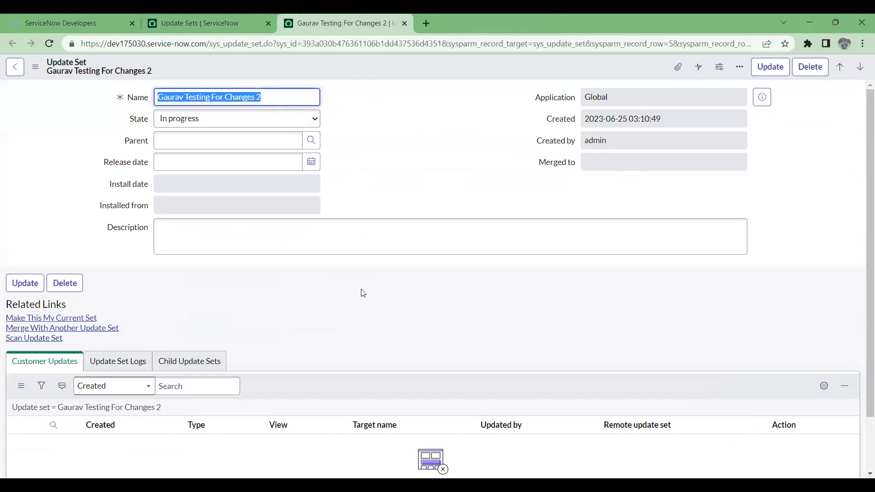
left_click(215, 15)
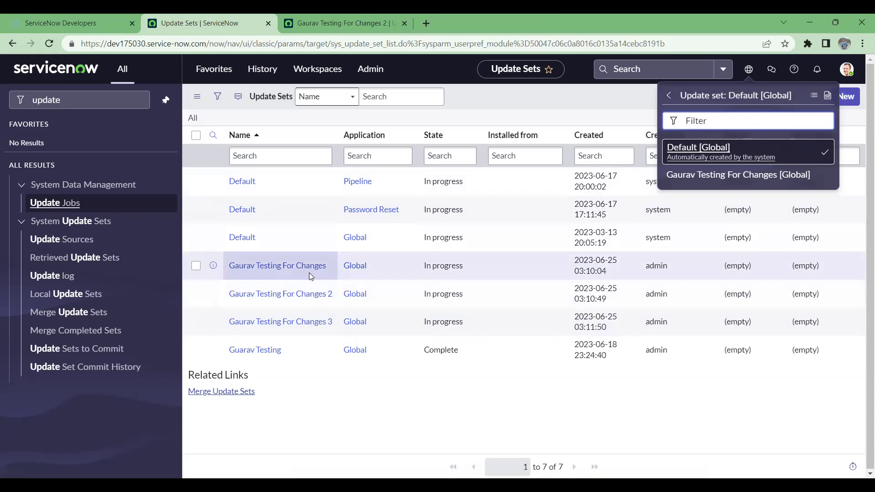
middle_click(301, 296)
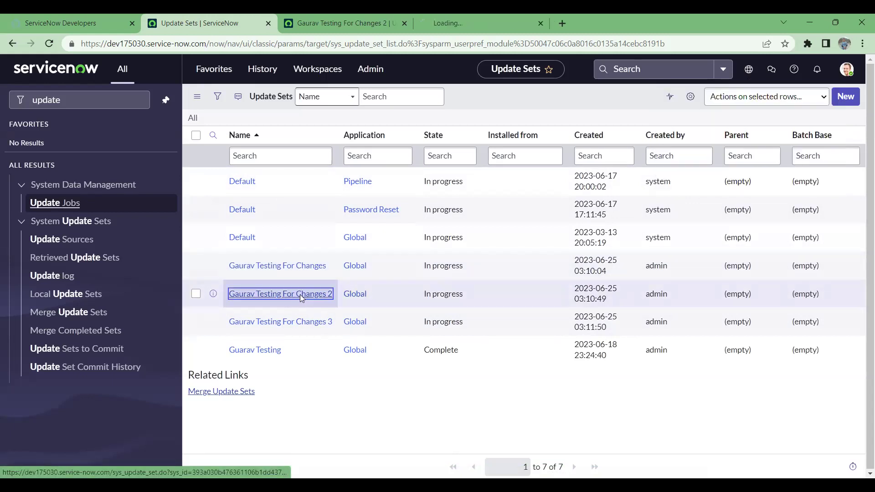
left_click(472, 30)
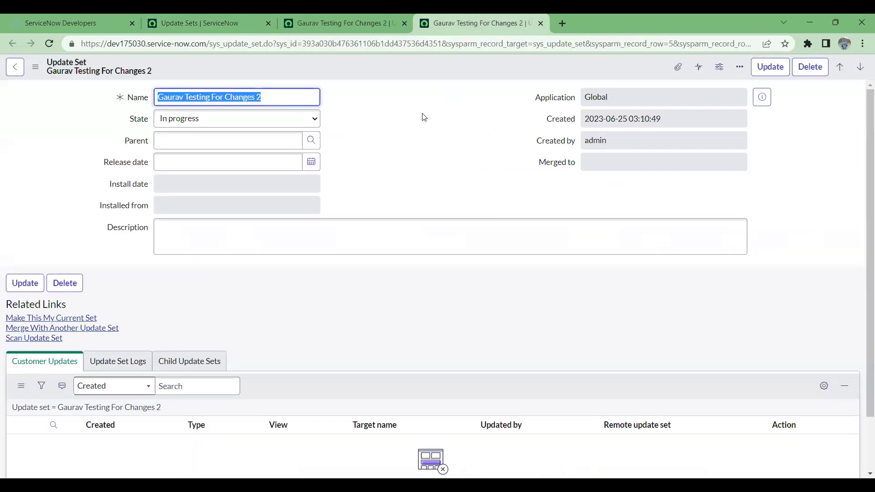
Reload the Update Sets page and check the current update set and the available ones in the picker.
left_click(222, 21)
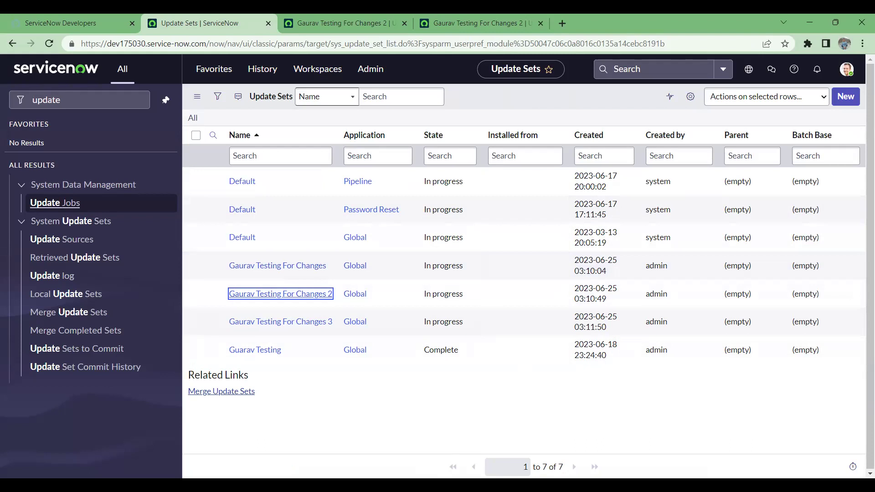
left_click(409, 408)
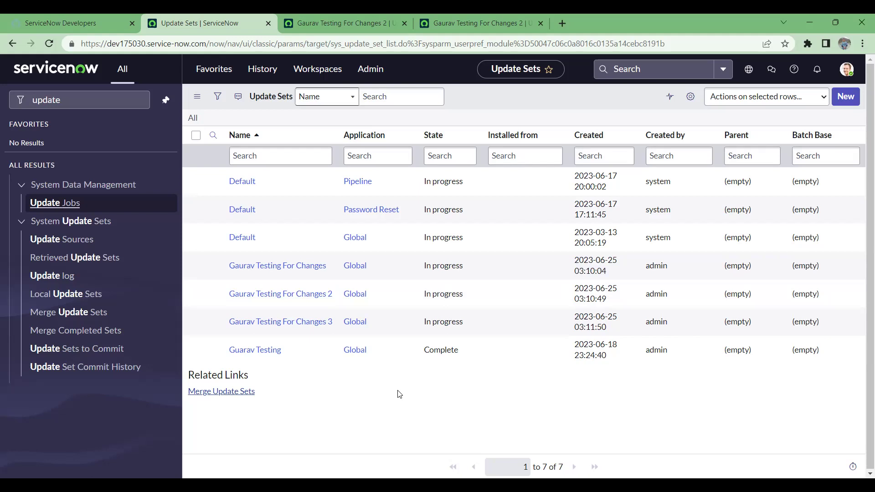
key("F5")
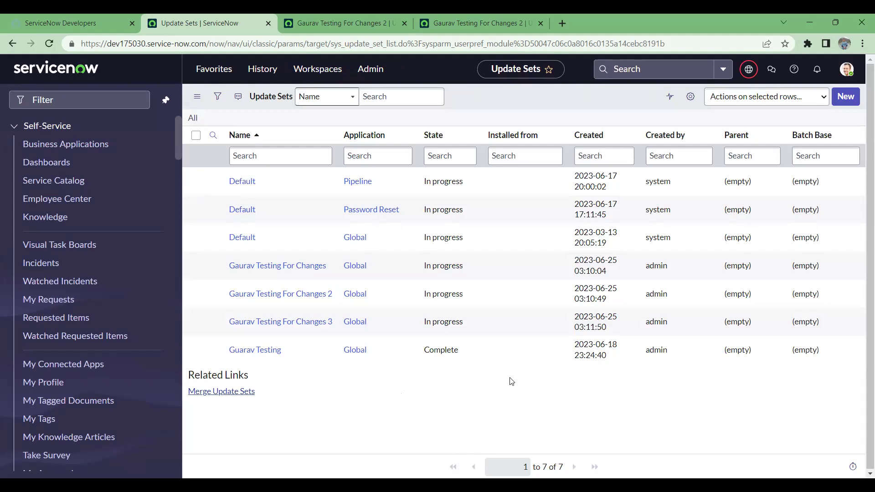
left_click(749, 73)
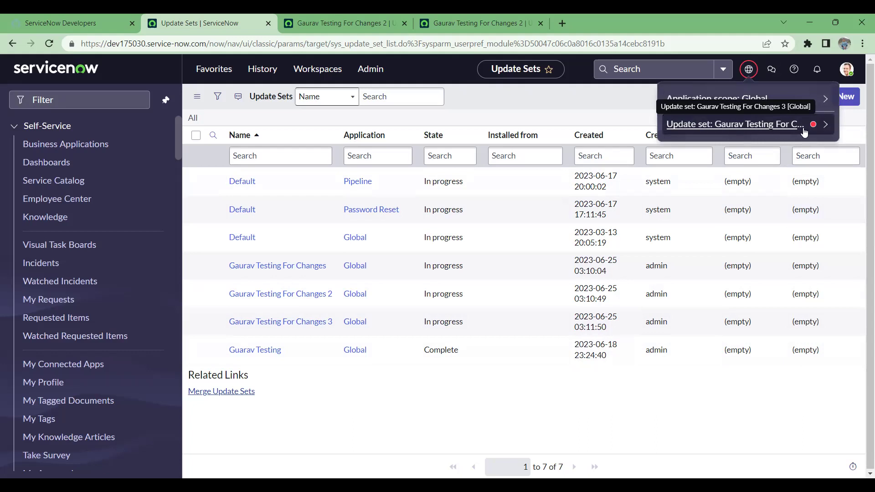
left_click(826, 125)
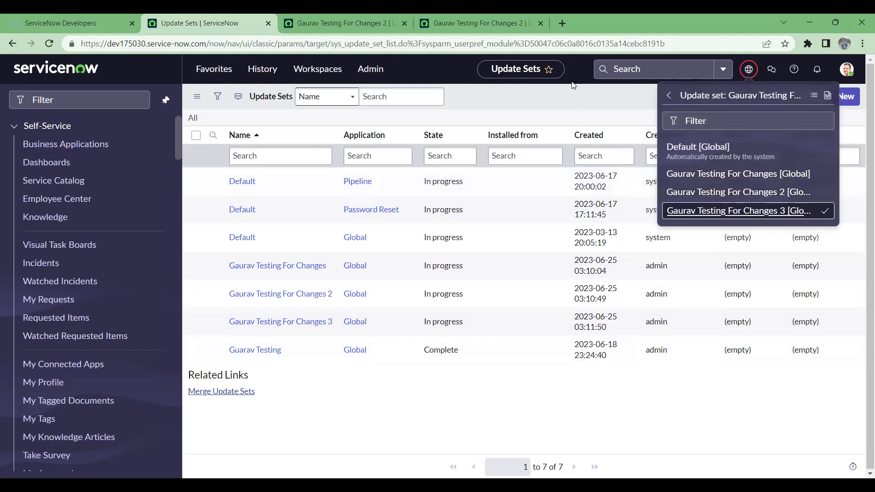
left_click(573, 99)
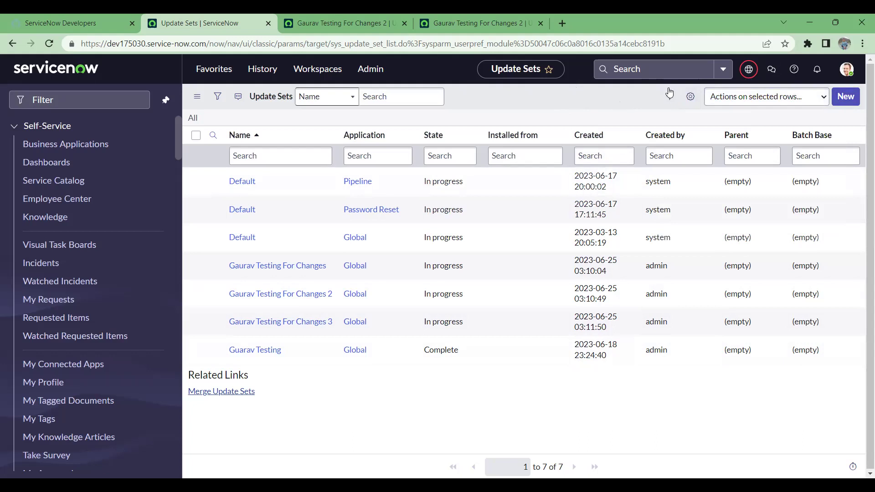
Go to the instance home page and show the available update sets in the picker.
mouse_move(754, 73)
left_click(71, 73)
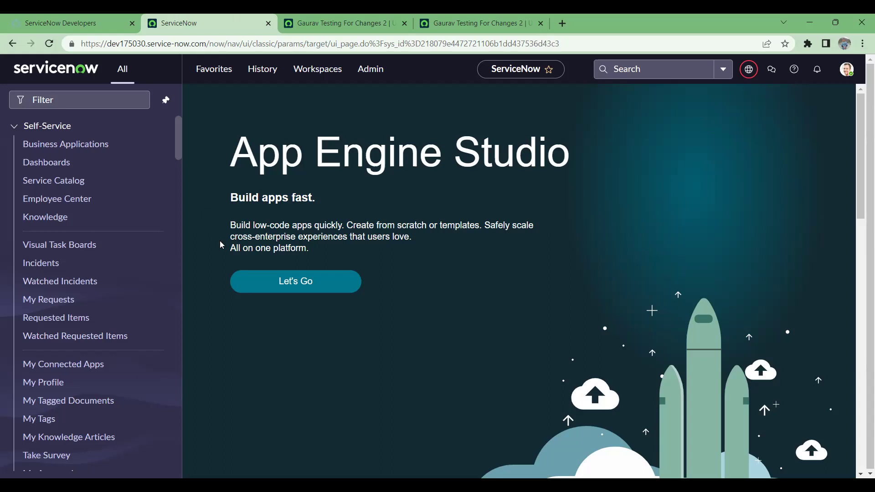
left_click(750, 70)
left_click(755, 124)
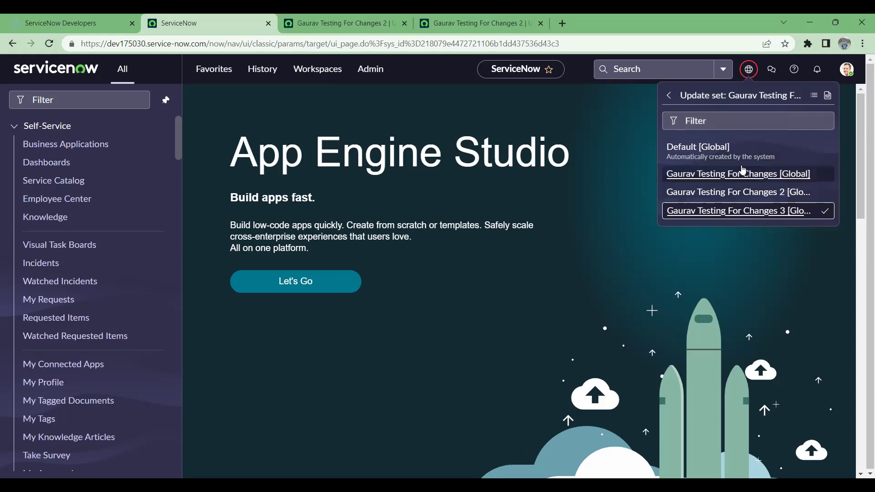
Filter the navigator for "local upda" to find Local Update Sets.
left_click(118, 100)
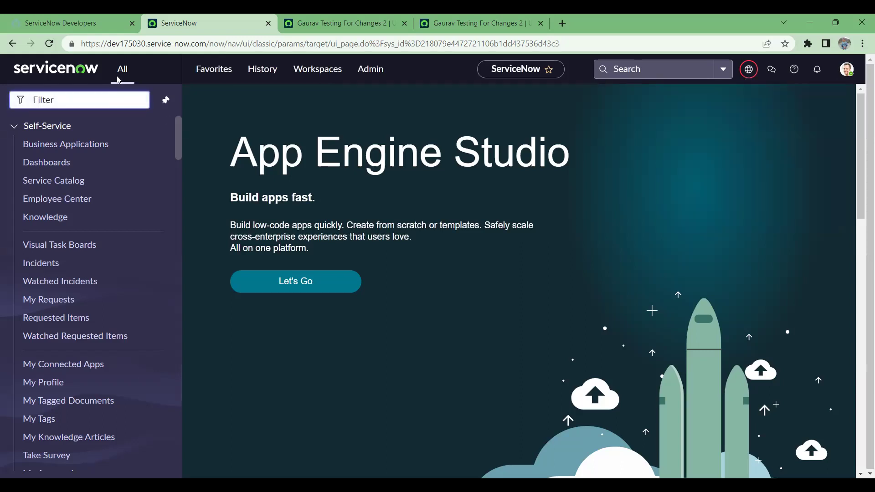
type("local ")
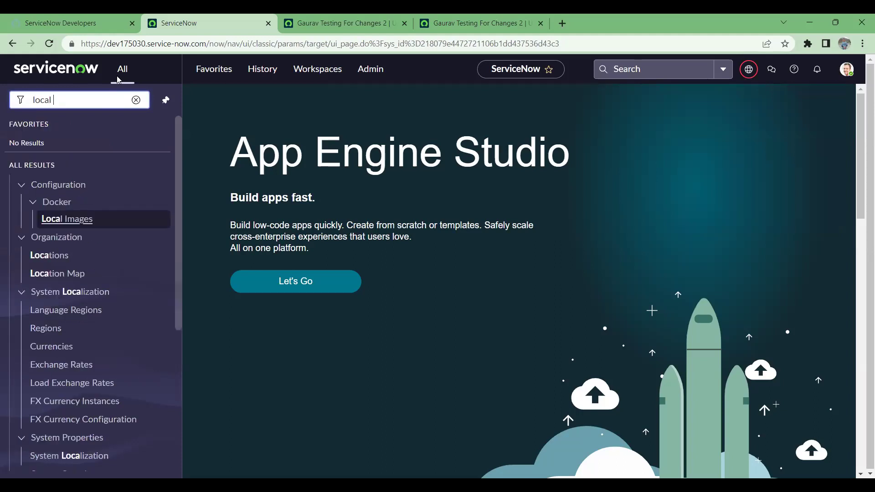
type("upda")
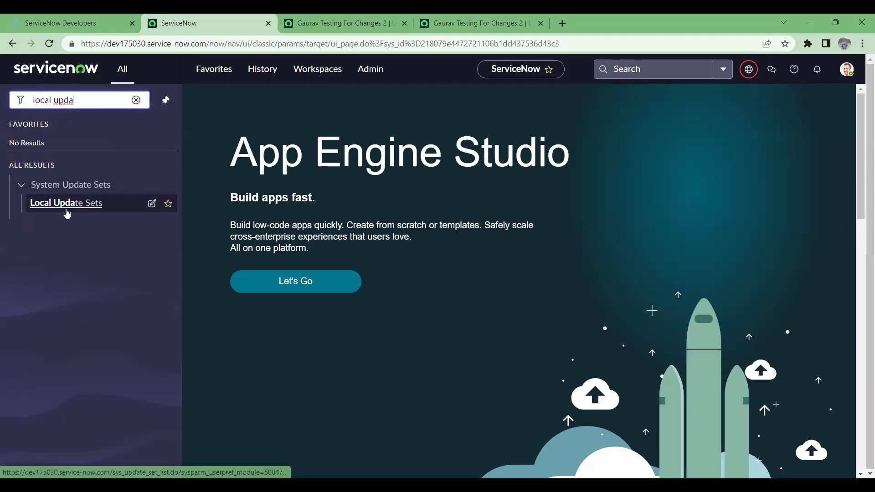
Open the current update set's record from the picker, review its customer updates and go back to the Update Sets list.
left_click(749, 69)
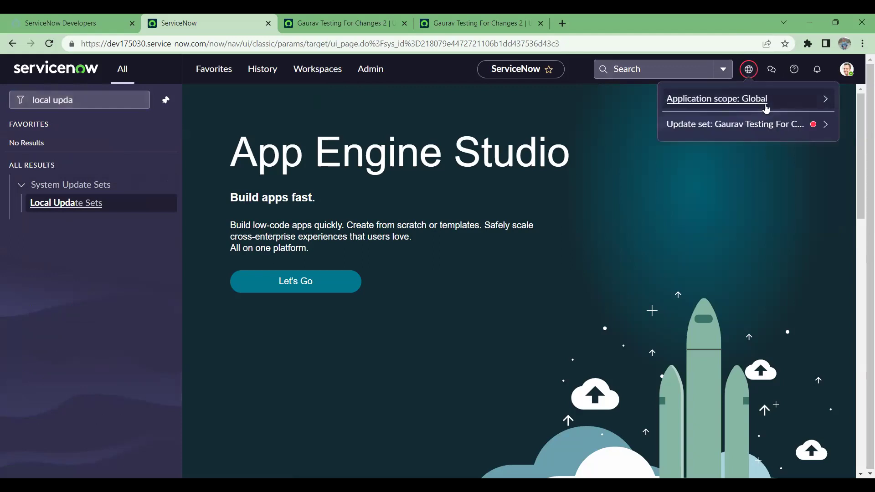
left_click(782, 125)
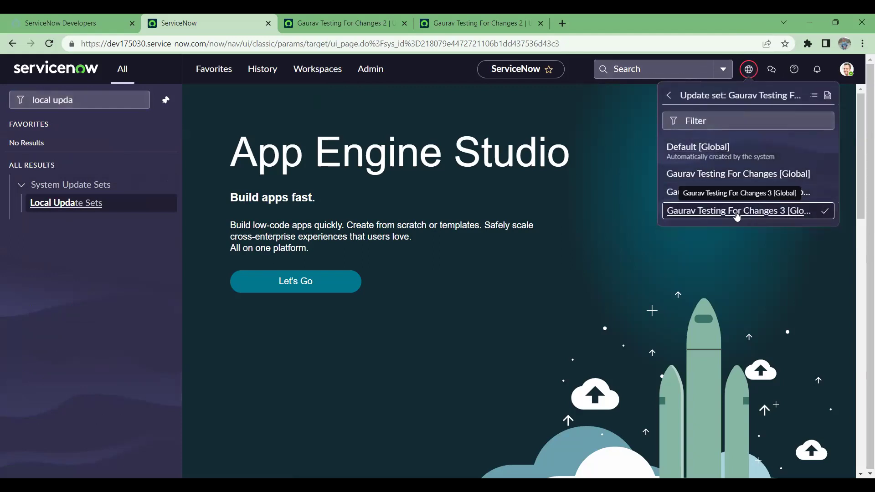
left_click(828, 96)
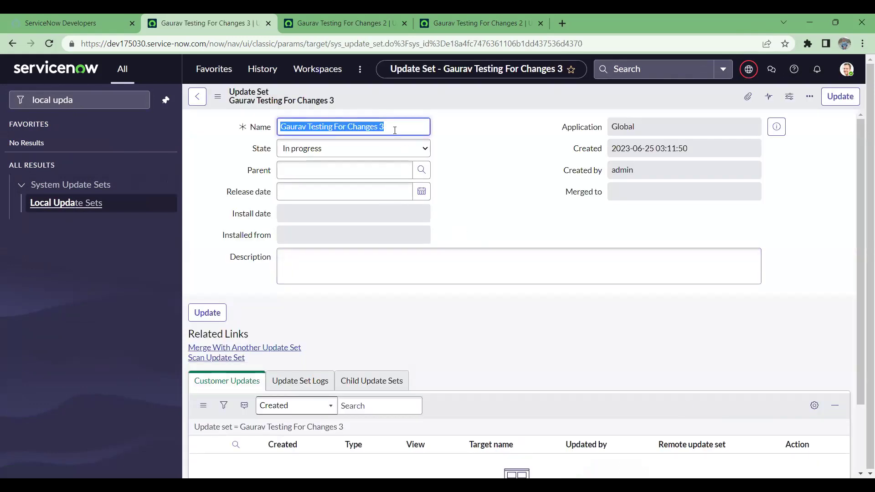
scroll(405, 279, "down", 2)
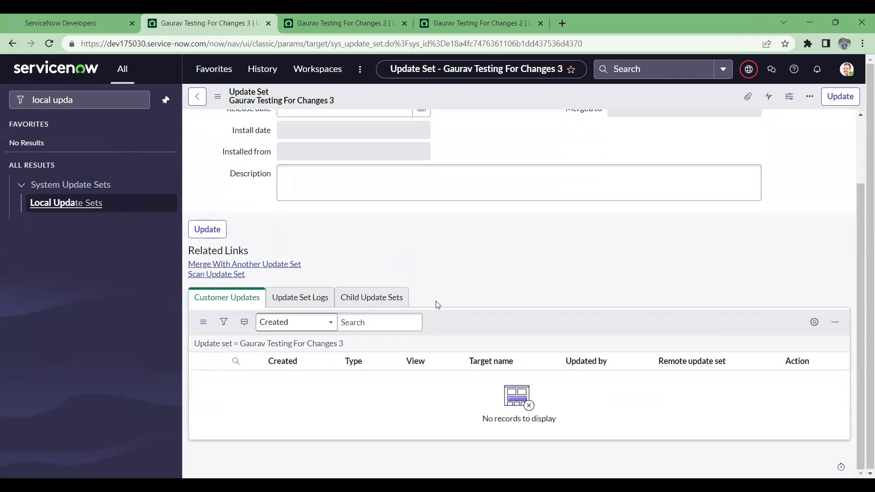
scroll(438, 303, "up", 2)
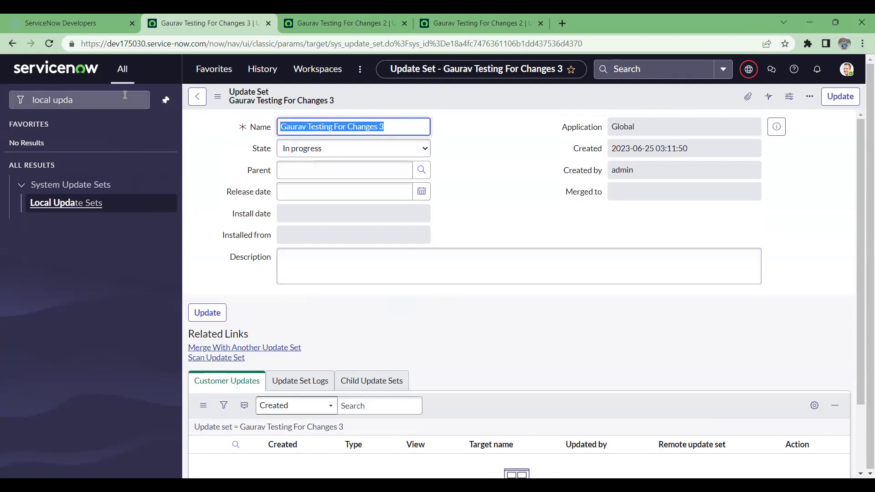
left_click(193, 98)
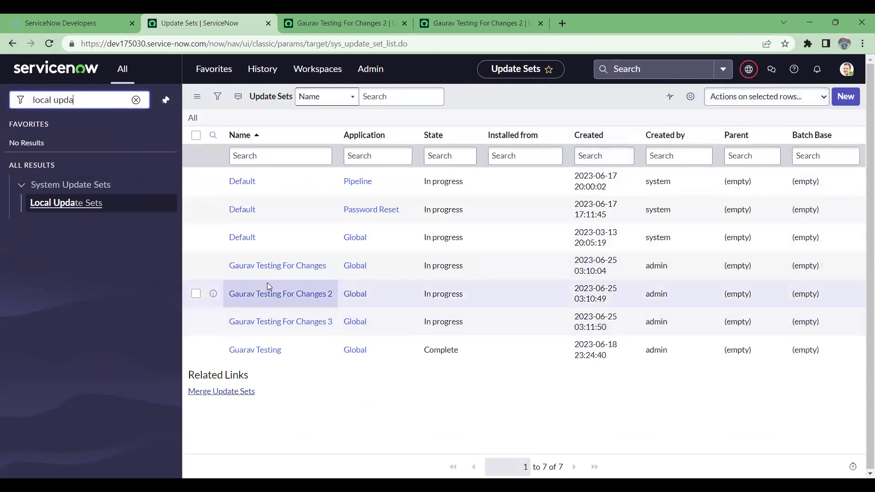
Filter the navigator for "local" and look through the matching modules.
left_click(136, 99)
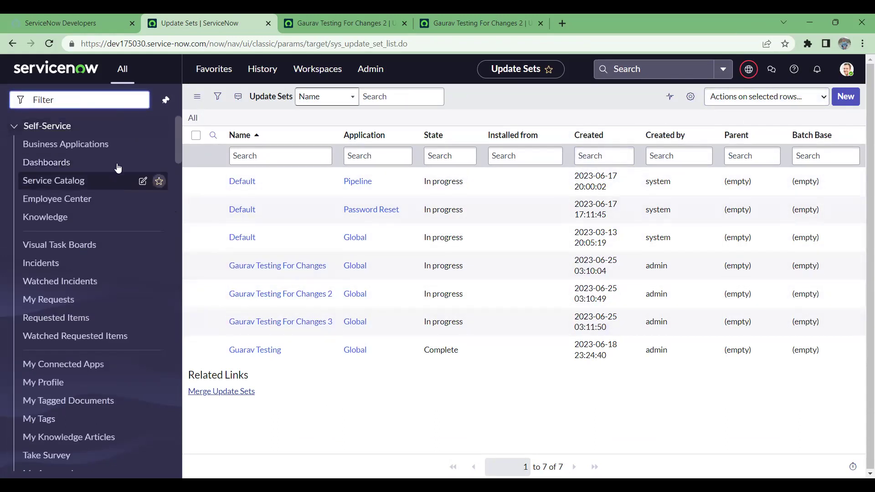
type("looc")
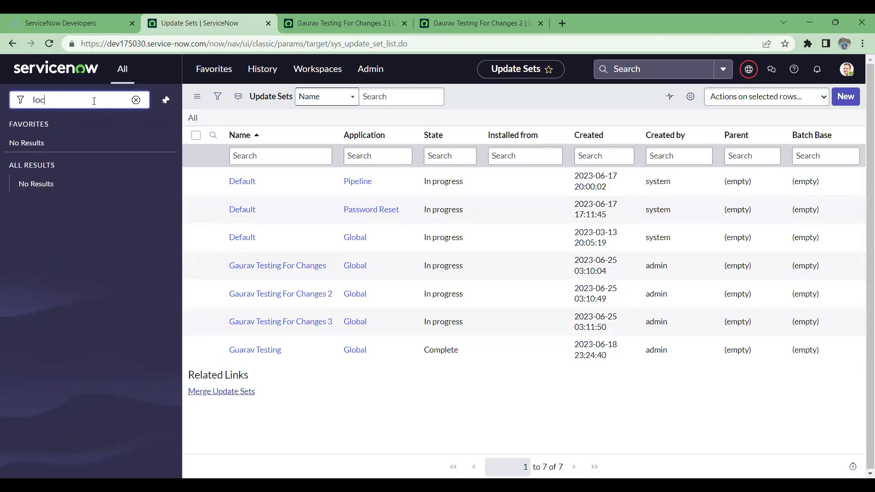
type("al")
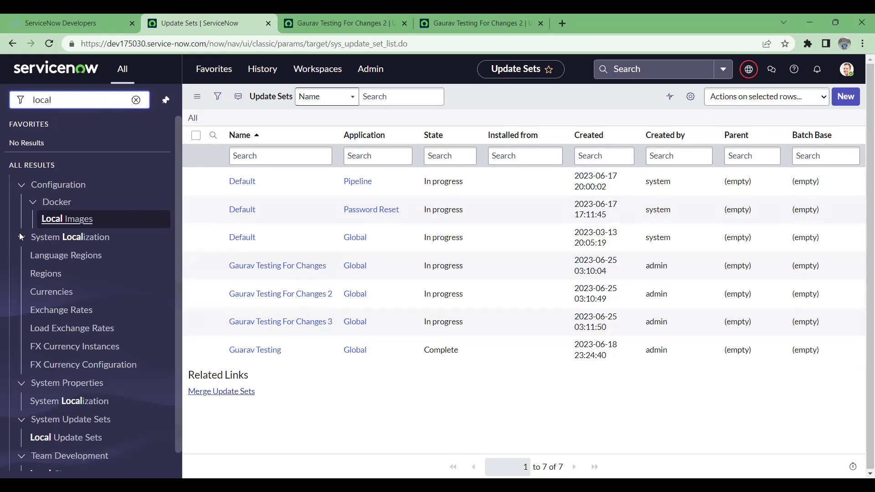
scroll(27, 246, "down", 1)
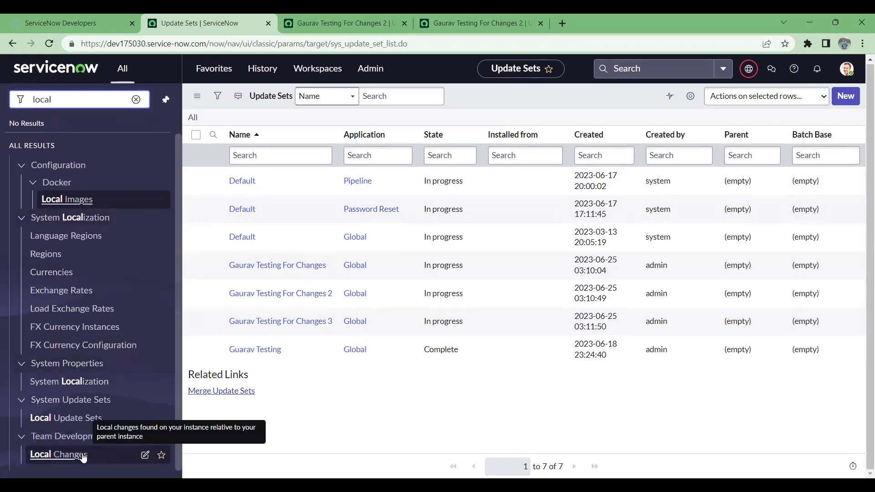
left_click_drag(82, 99, 13, 95)
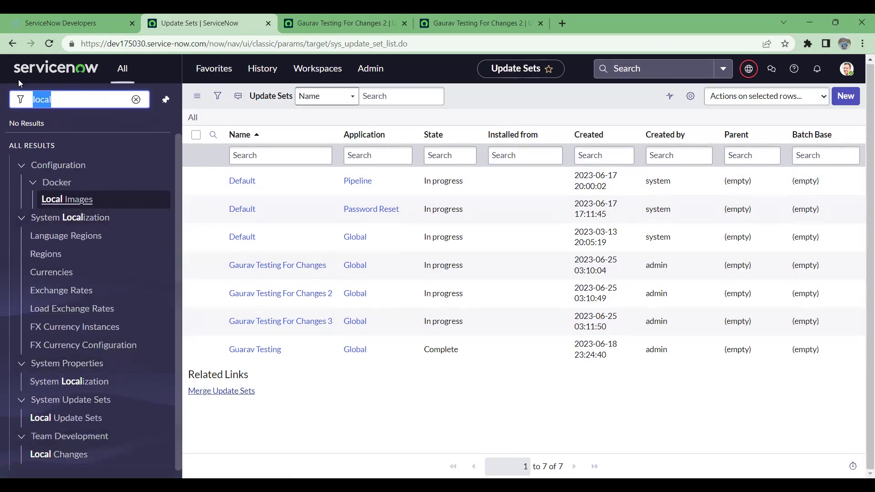
type("incidnet")
key("BackSpace")
key("BackSpace")
key("BackSpace")
key("BackSpace")
key("BackSpace")
key("BackSpace")
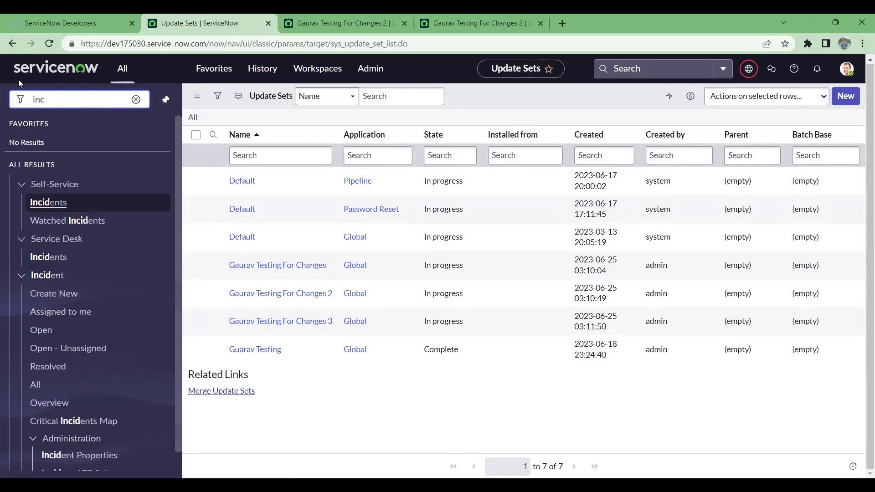
key("BackSpace")
key("BackSpace")
Filter the navigator for "change", browse the matching modules and open the Standard Change Catalog.
type("change")
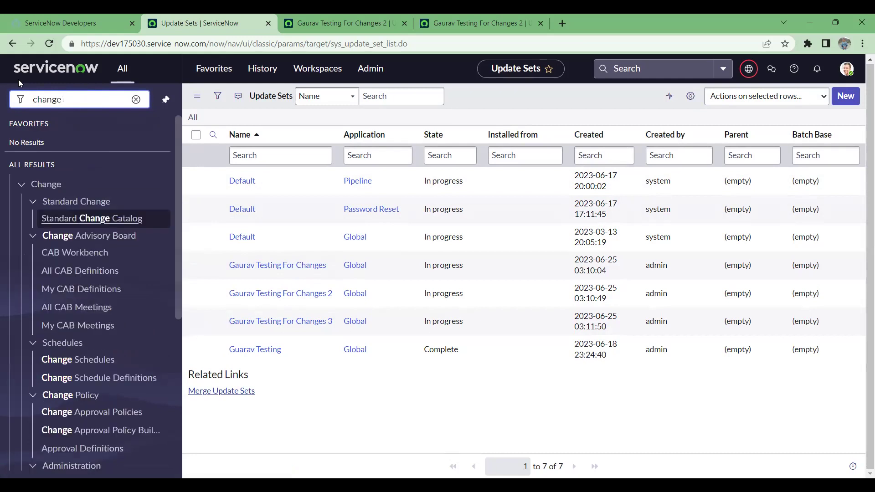
scroll(48, 267, "down", 1)
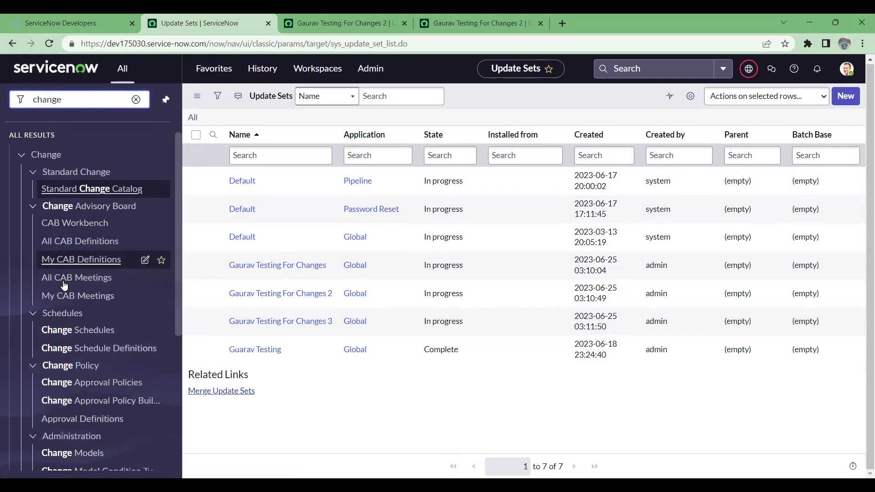
scroll(64, 285, "down", 3)
scroll(69, 292, "down", 1)
scroll(73, 298, "up", 1)
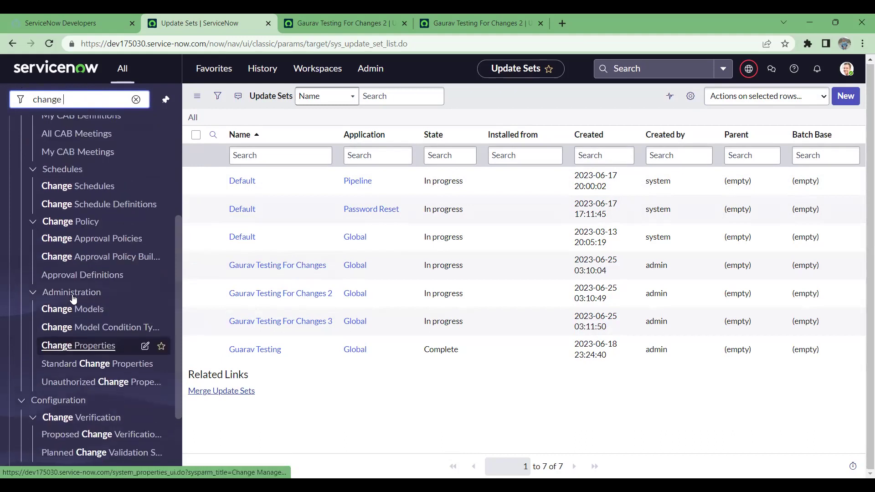
scroll(73, 299, "up", 1)
scroll(73, 298, "down", 3)
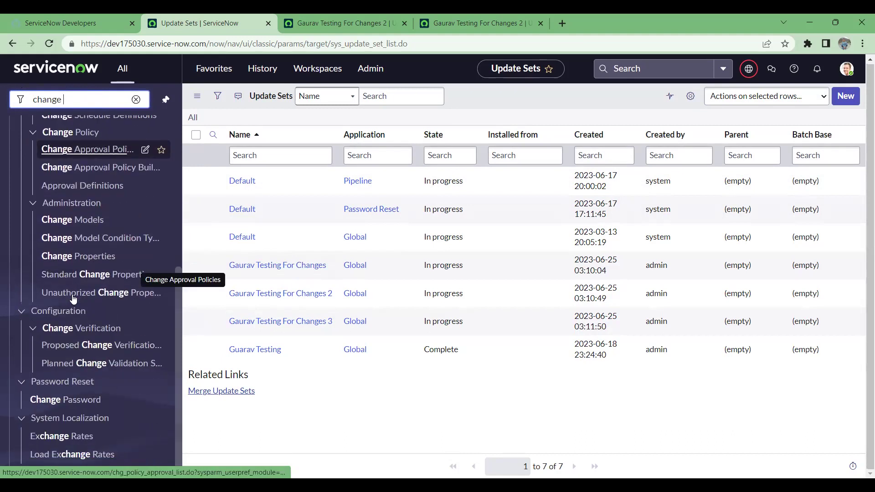
scroll(73, 299, "up", 2)
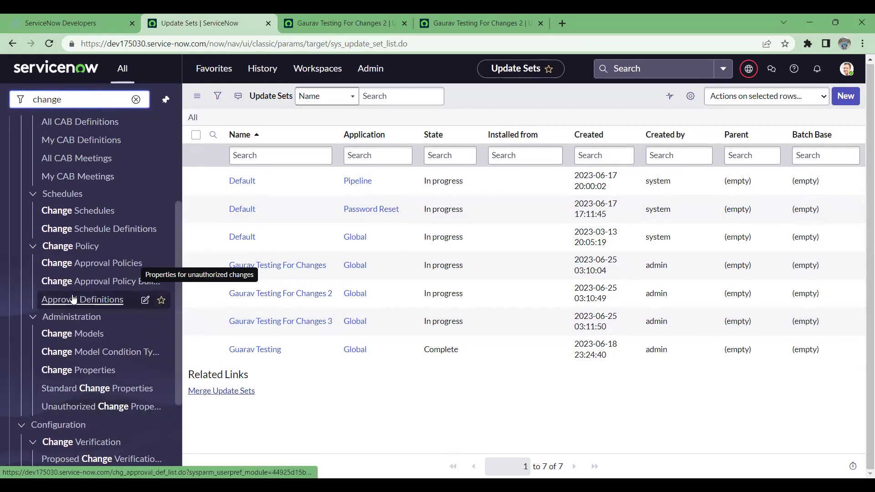
scroll(74, 298, "up", 3)
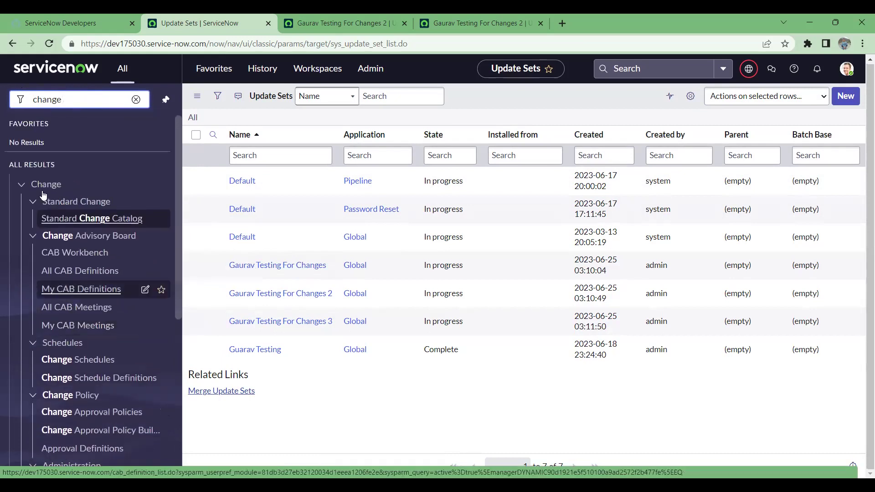
left_click(72, 221)
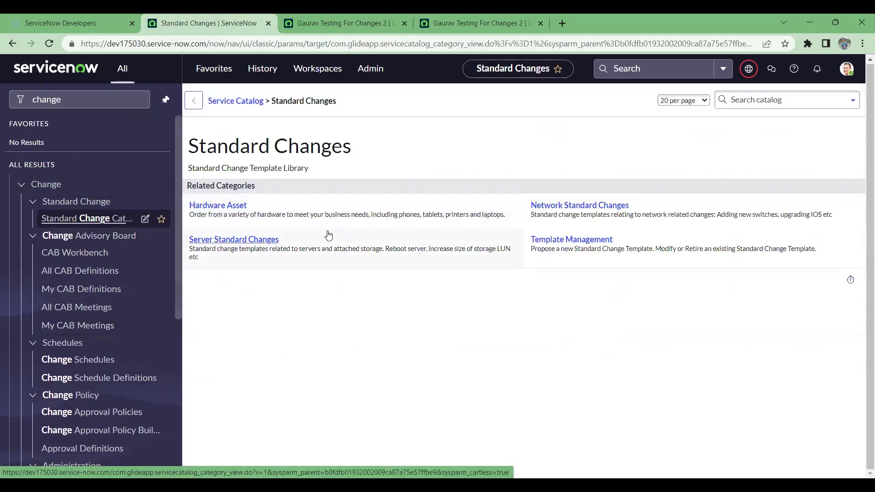
Filter the navigator for "incident", open the Self-Service Incidents list and open incident INC0009009.
left_click(91, 98)
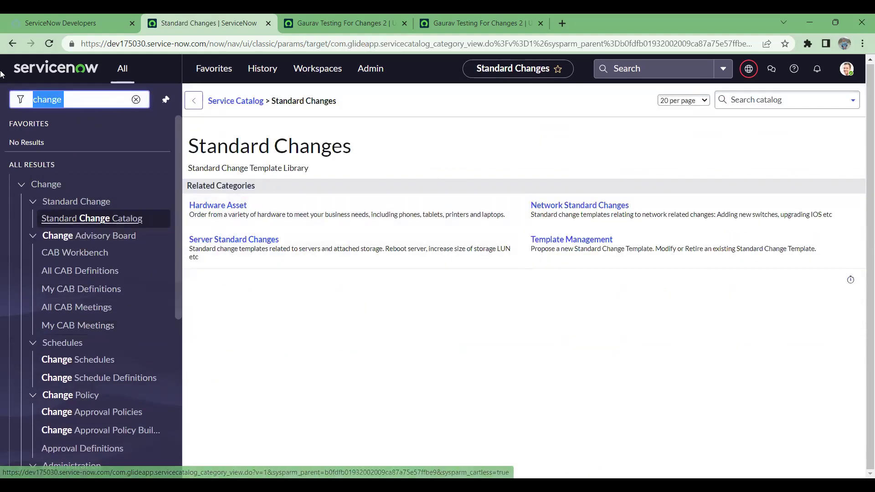
type("incident")
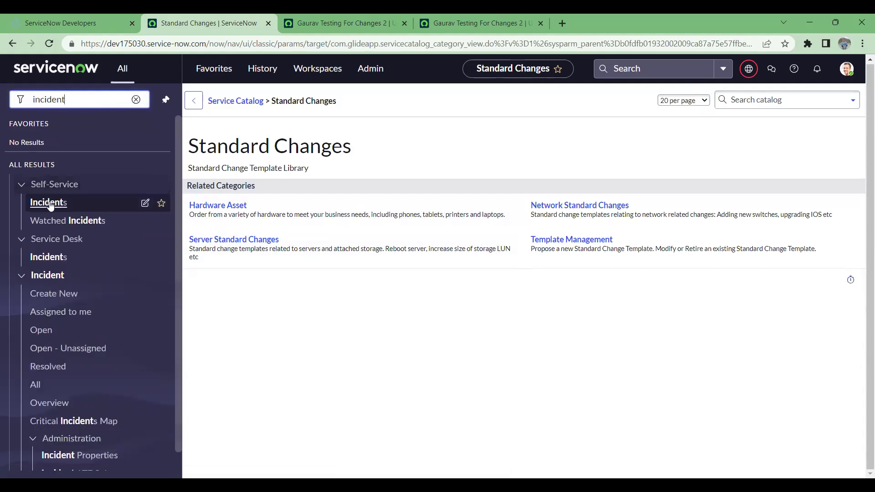
left_click(46, 332)
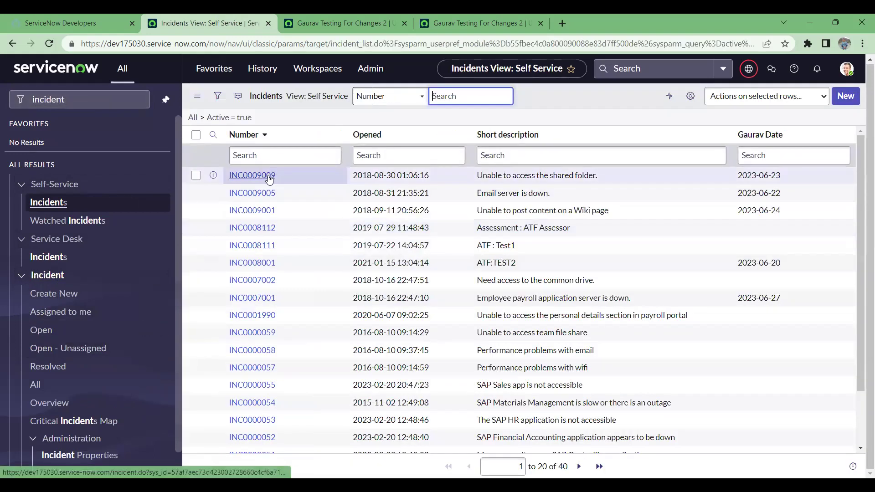
left_click(270, 180)
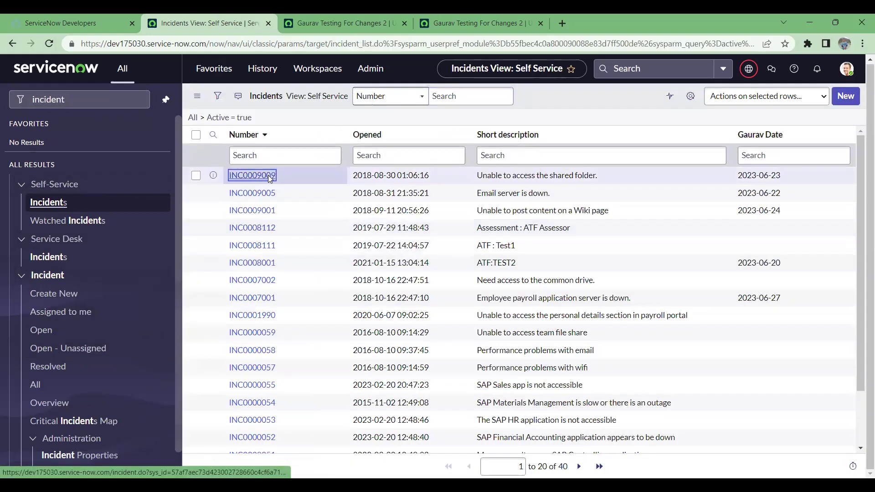
Open the incident's form layout and add a String field of length Small (40), named with the owner's first name followed by "Test".
right_click(454, 99)
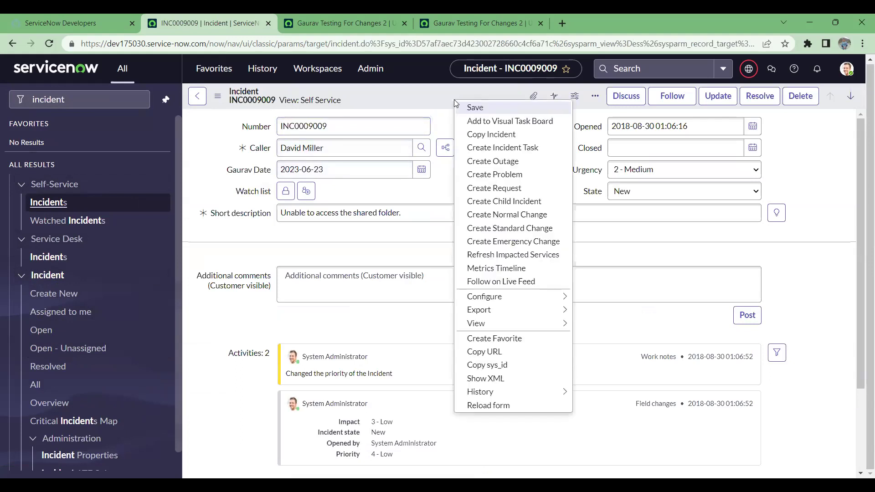
mouse_move(550, 297)
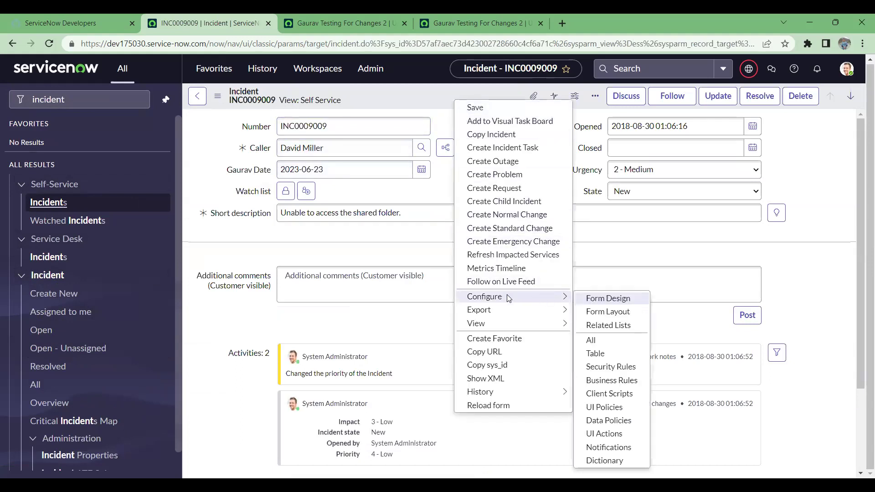
left_click(617, 317)
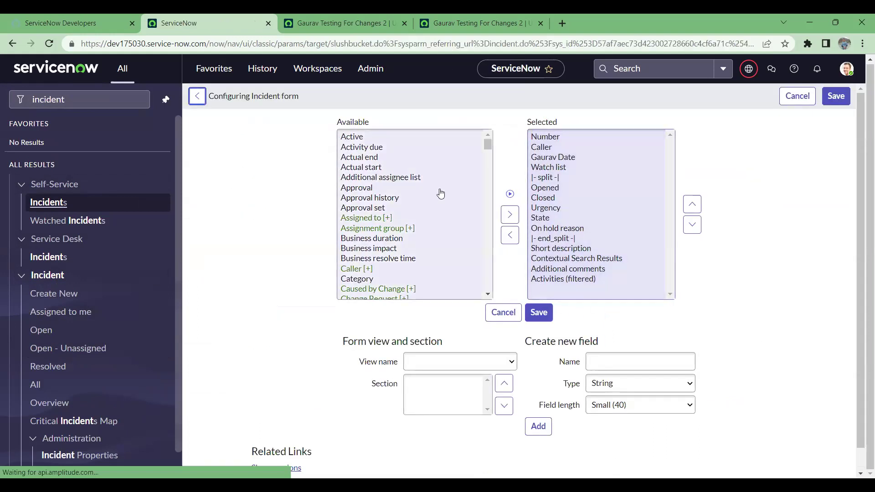
left_click(636, 362)
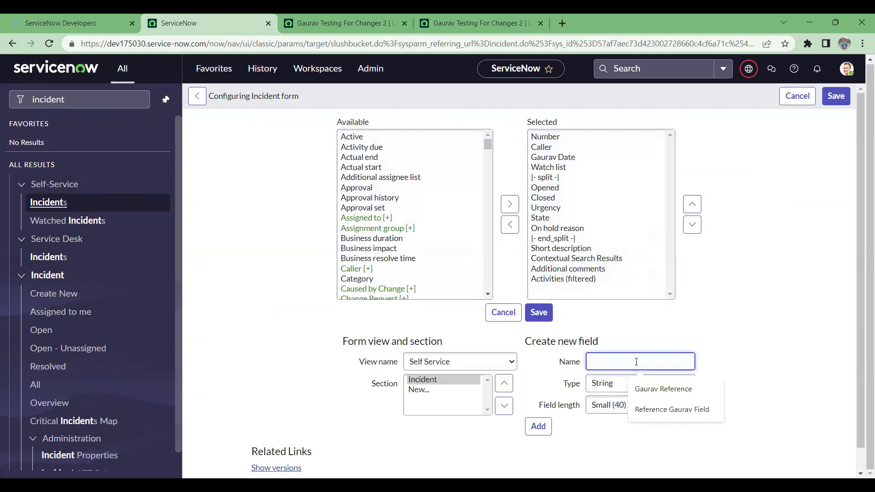
type("Gaurav")
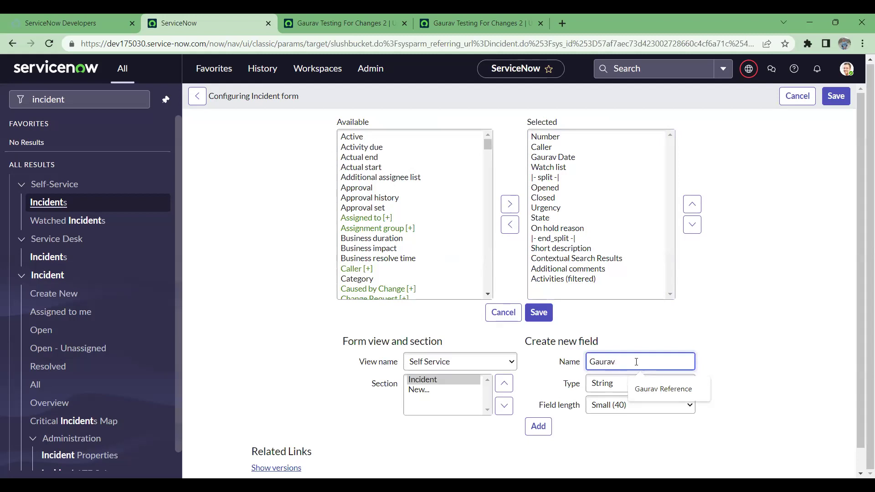
type("Tes")
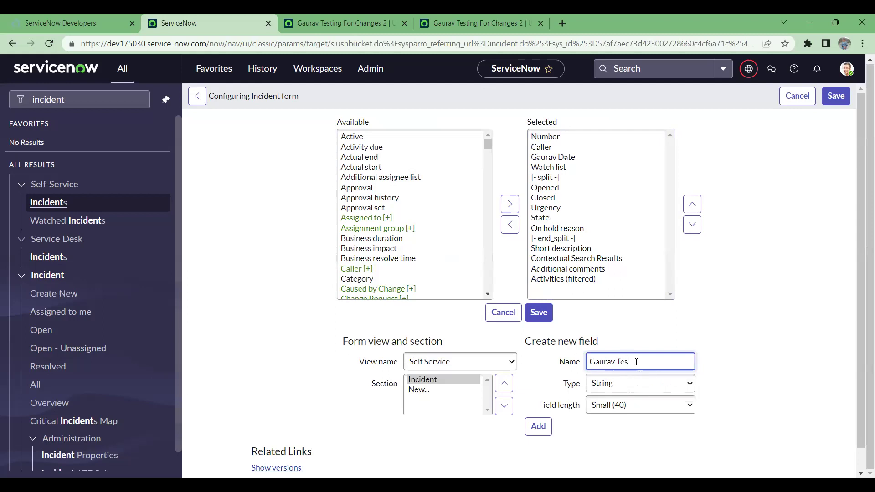
type("est")
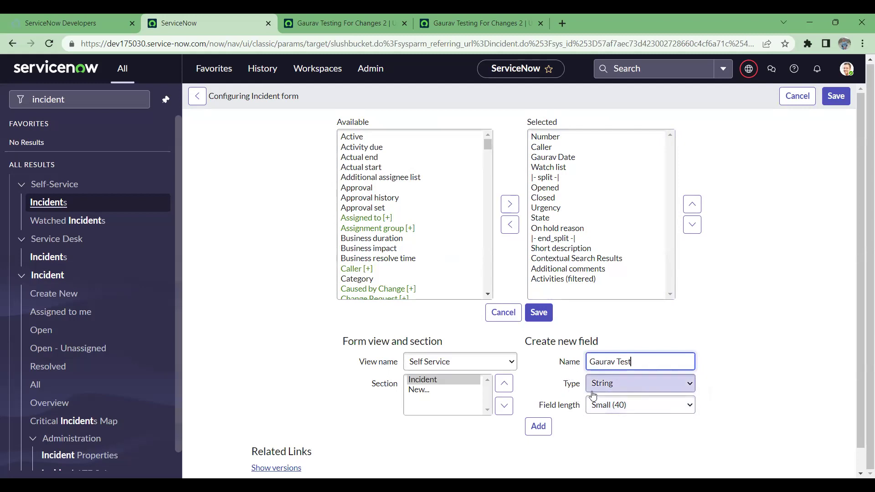
left_click(538, 426)
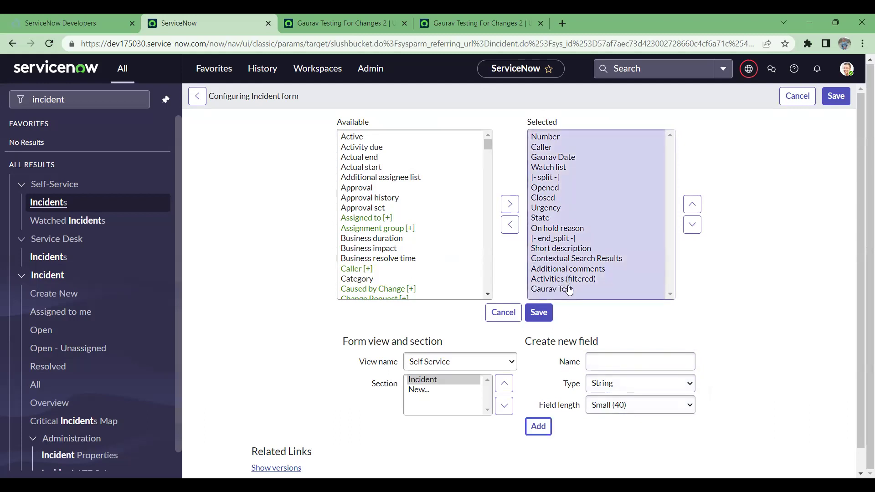
Move the newly created field directly below Watch list in the selected fields and save the form layout.
left_click(693, 205)
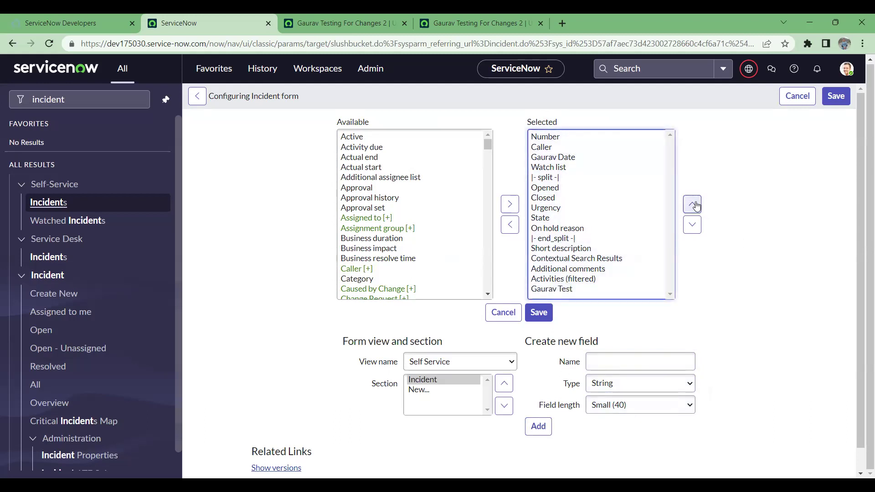
left_click(563, 290)
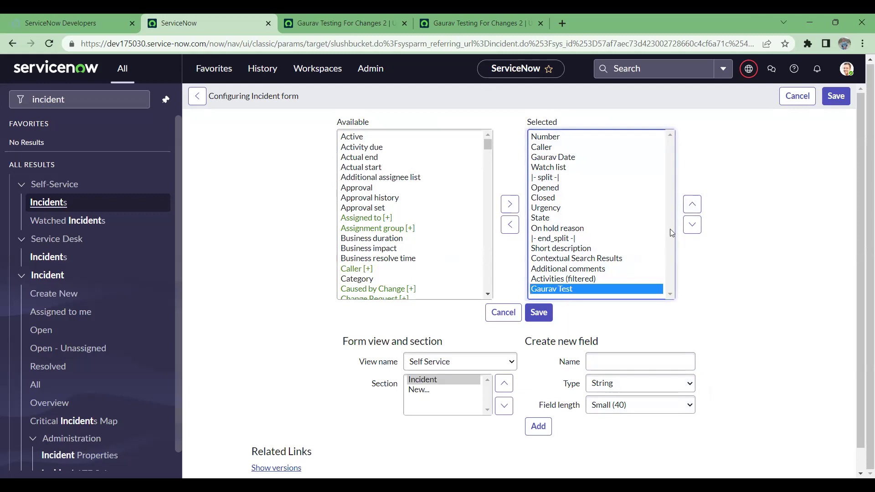
left_click(692, 206)
left_click(693, 205)
left_click(693, 205)
left_click(692, 205)
left_click(693, 206)
left_click(693, 206)
left_click(694, 207)
left_click(692, 206)
left_click(693, 206)
left_click(693, 207)
left_click(693, 206)
left_click(553, 182)
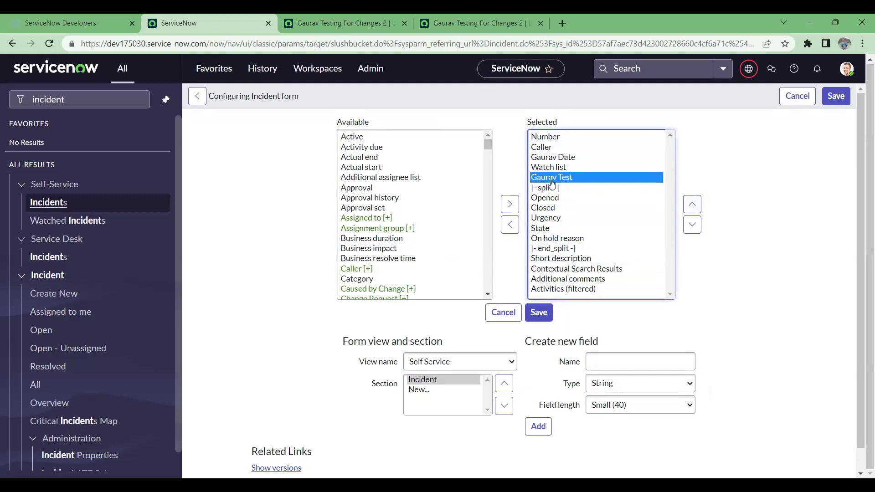
left_click(834, 104)
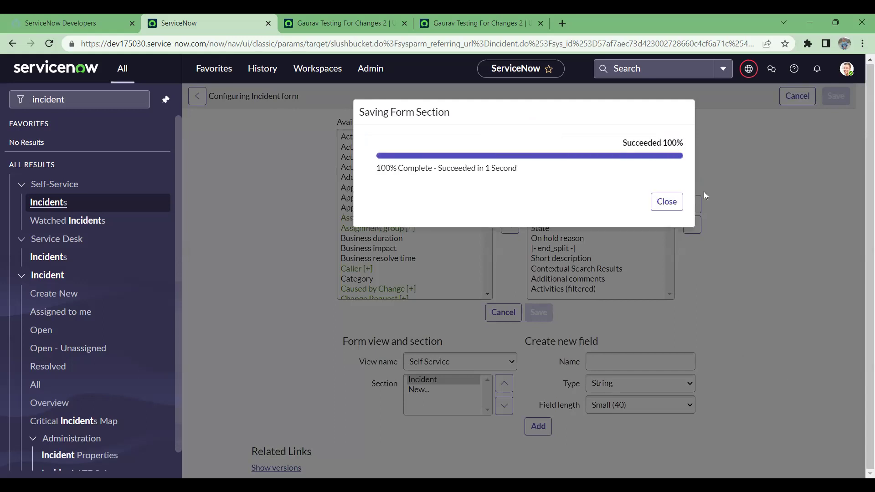
left_click(666, 202)
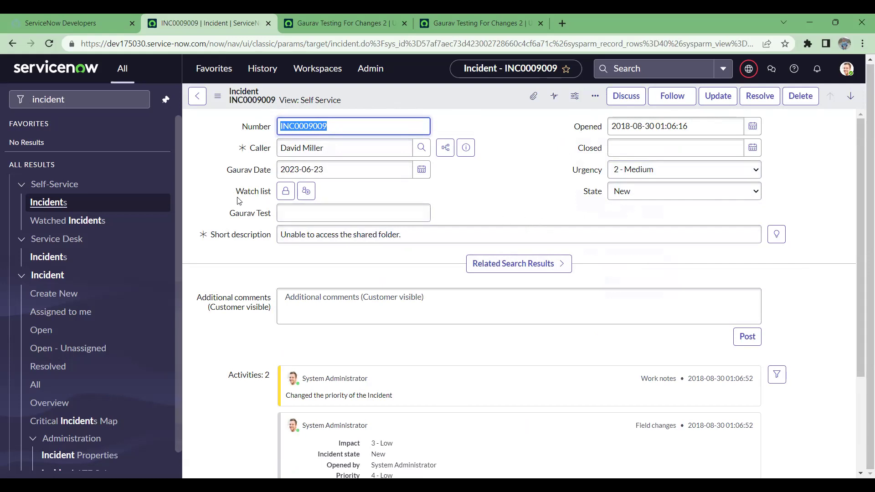
Check the new field's label below Watch list on the incident form and open its dictionary entry.
left_click_drag(234, 193, 275, 193)
left_click_drag(227, 213, 271, 223)
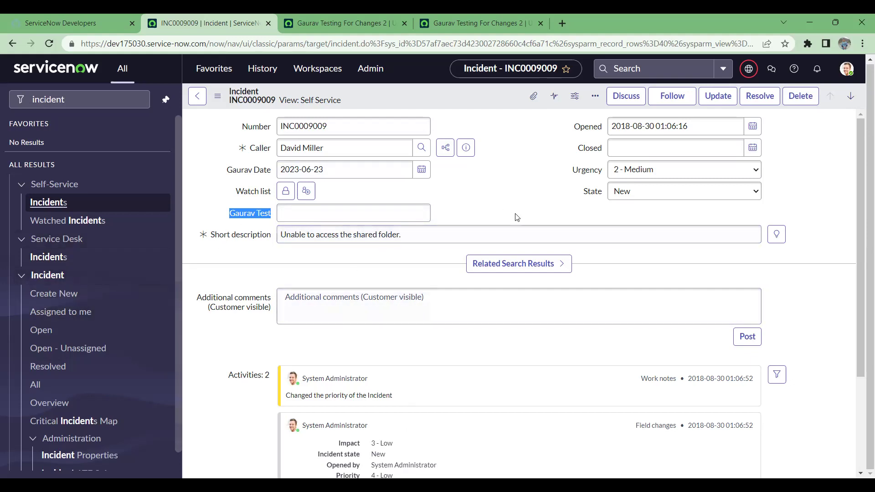
left_click(252, 221)
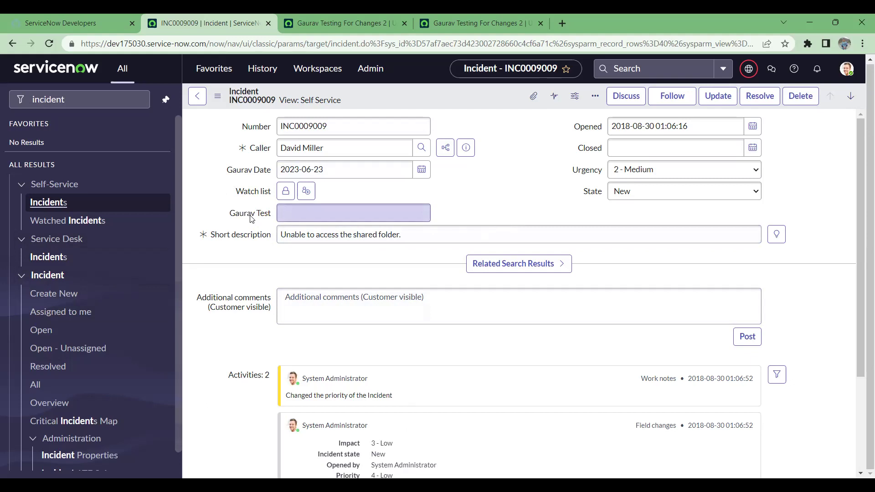
right_click(251, 216)
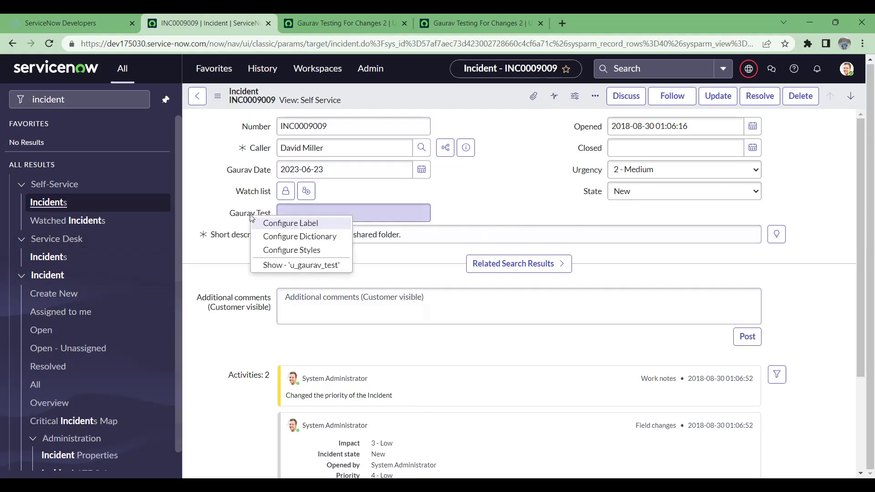
left_click(288, 238)
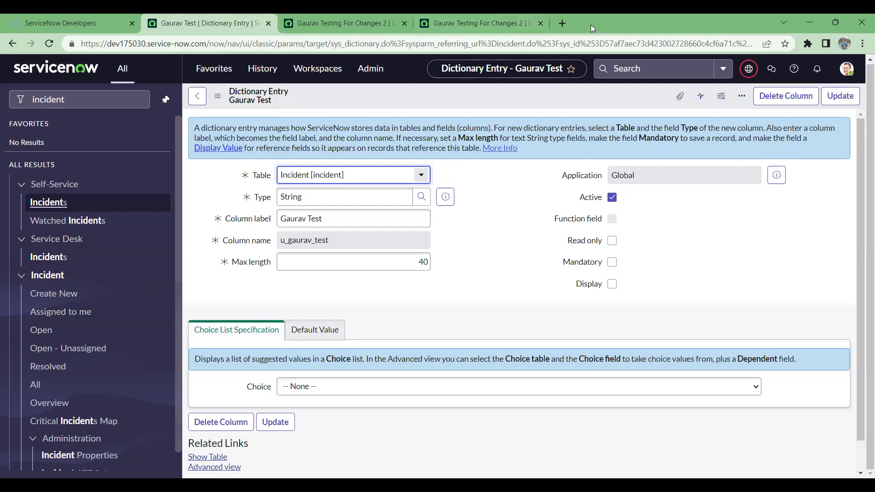
left_click(589, 45)
left_click_drag(588, 46, 746, 47)
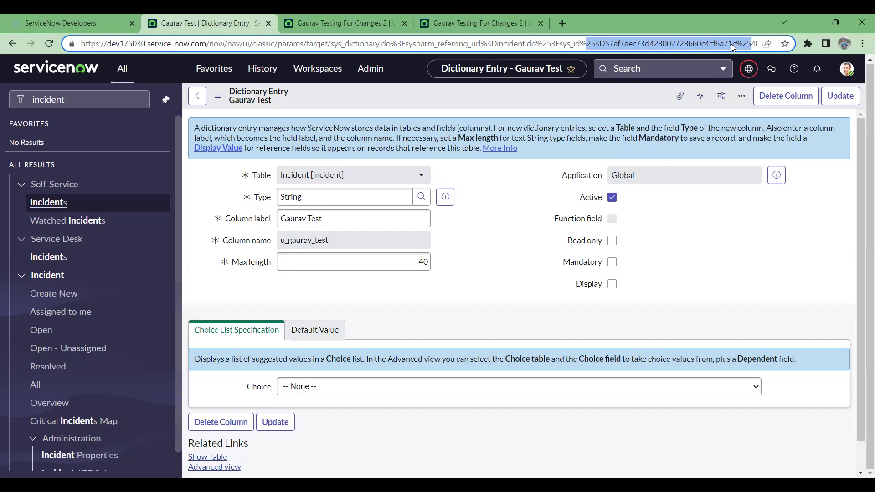
Open the current update set from the dictionary entry and examine the types of its captured customer updates.
left_click(747, 70)
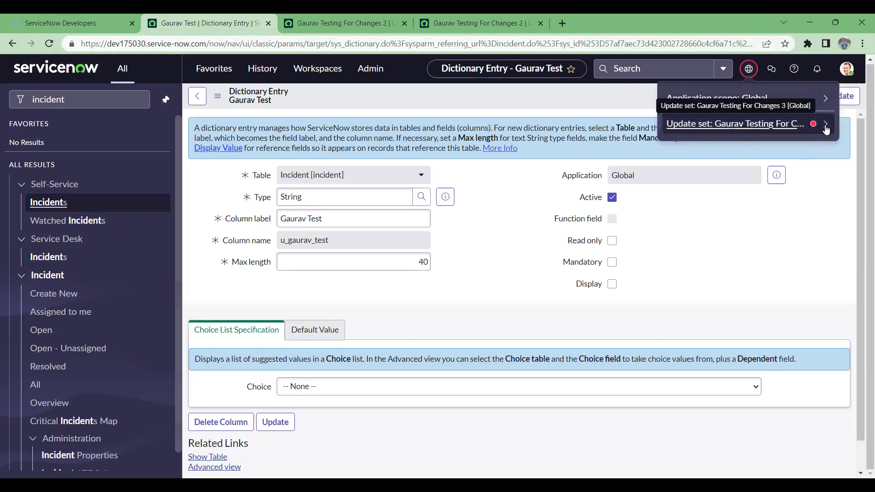
left_click(827, 130)
left_click(830, 98)
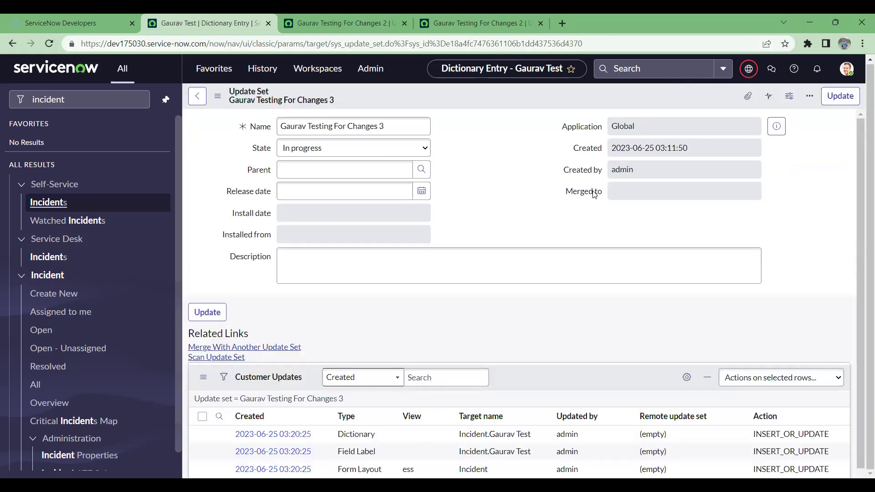
scroll(409, 355, "down", 2)
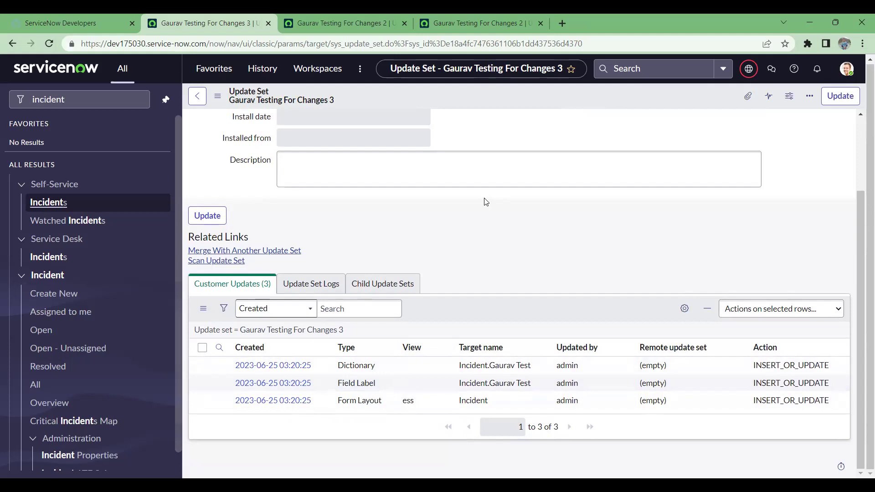
left_click_drag(340, 387, 380, 386)
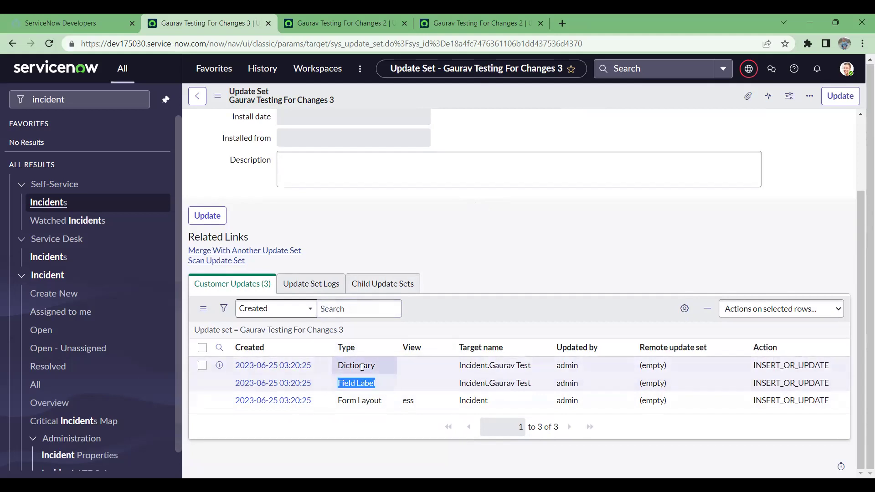
left_click_drag(338, 368, 381, 373)
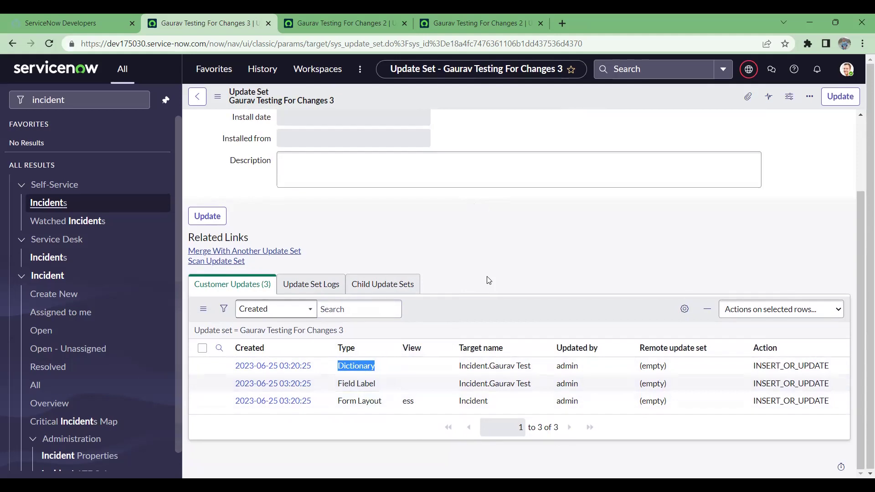
scroll(488, 280, "up", 1)
scroll(487, 279, "down", 1)
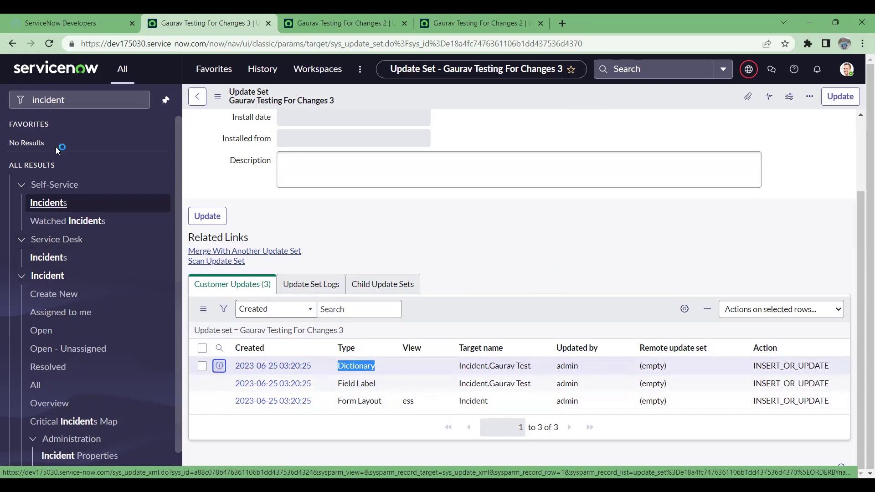
Reload the update set record and try to preview the Dictionary entry in its customer updates.
left_click(49, 44)
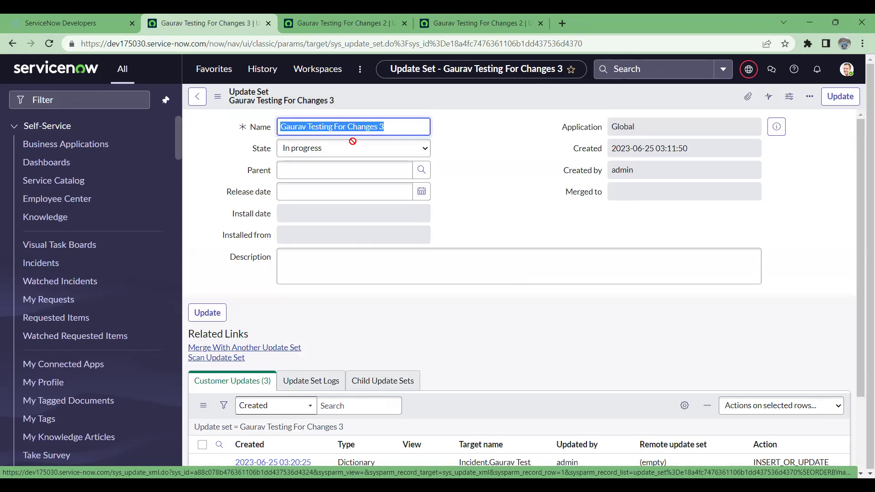
left_click(474, 334)
scroll(474, 334, "down", 2)
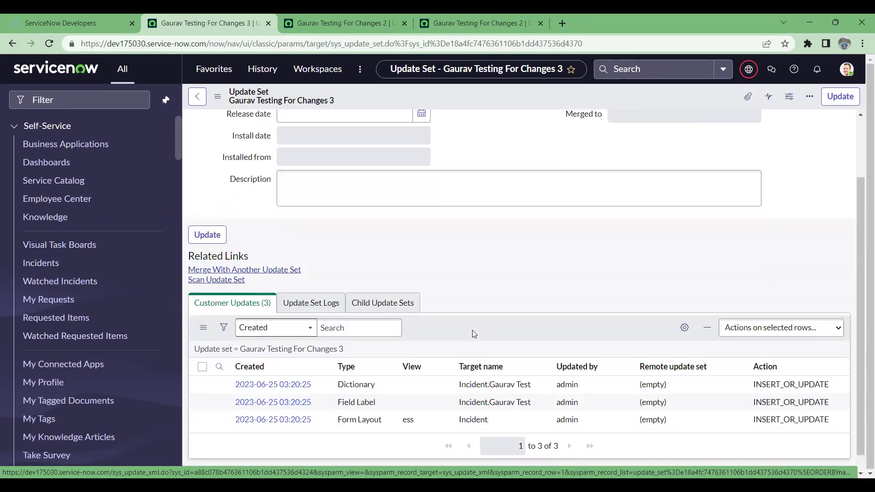
left_click(220, 367)
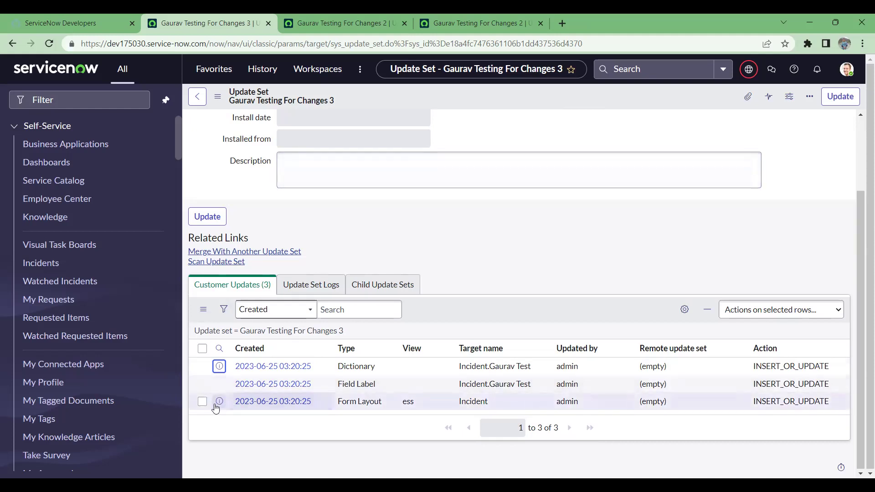
Open the Form Layout customer update for Incident in a new browser tab and display that tab.
right_click(220, 402)
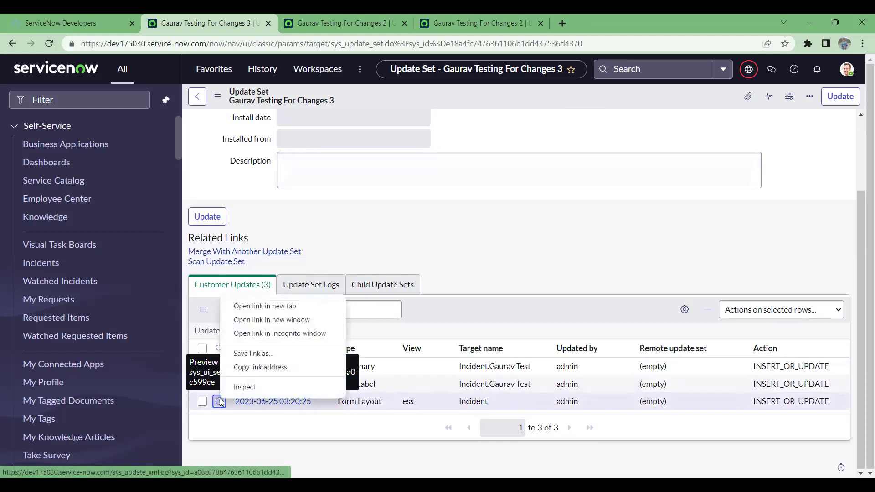
left_click(282, 306)
left_click_drag(598, 14, 357, 14)
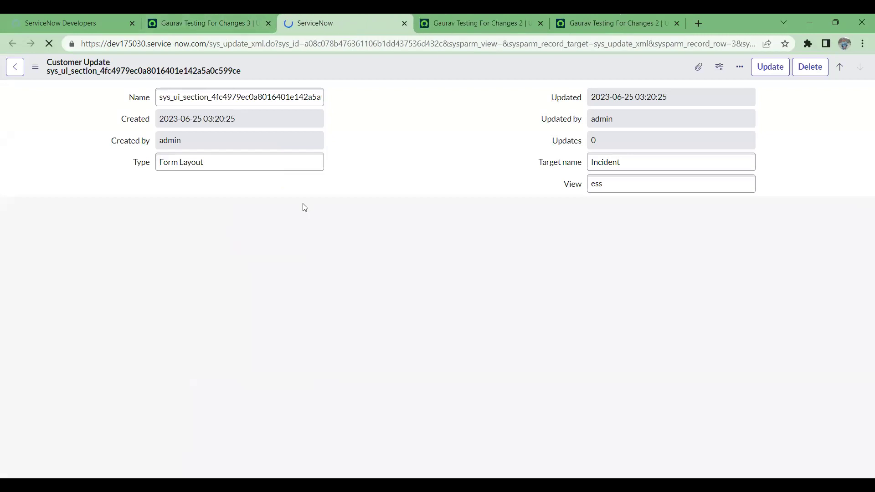
left_click(212, 16)
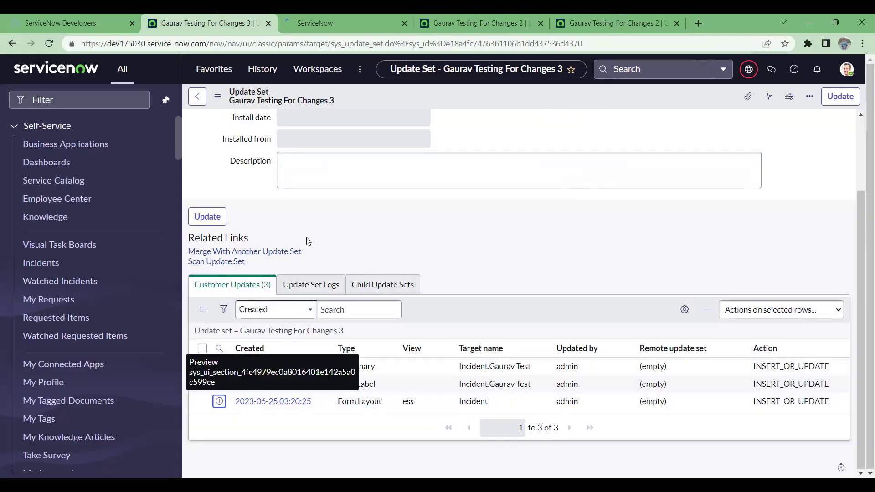
left_click(274, 402)
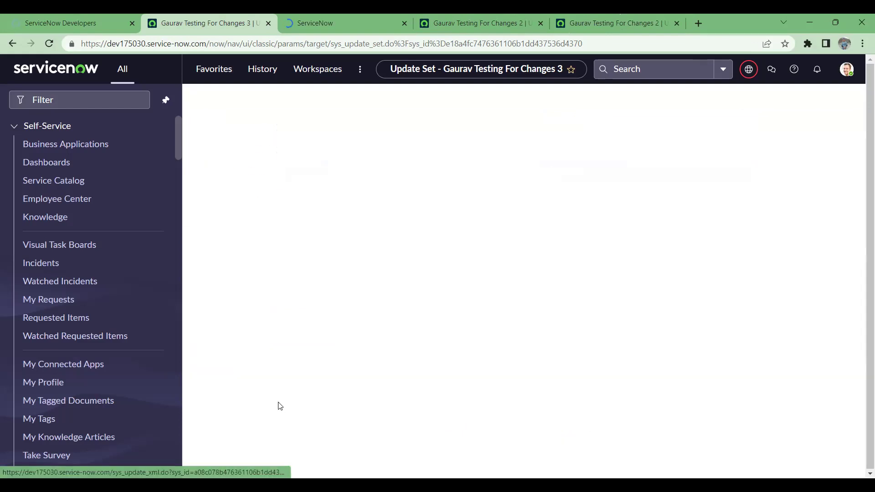
left_click(12, 44)
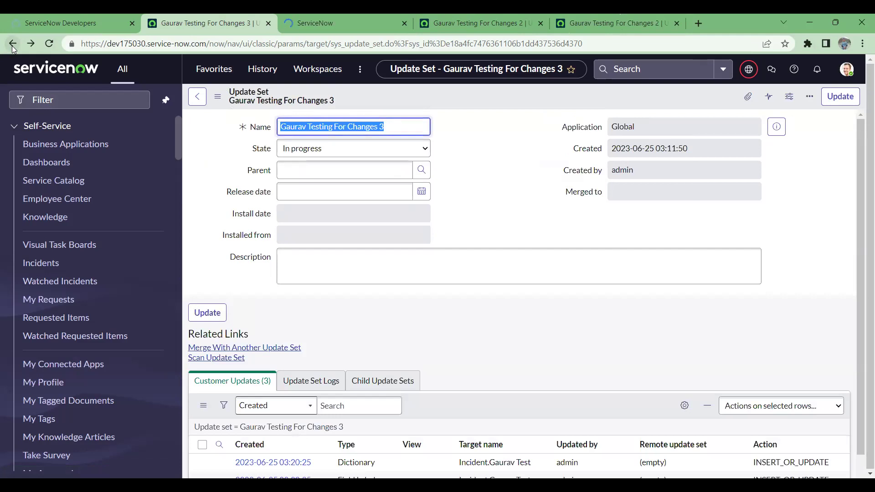
Return to the Form Layout customer update and examine its XML payload in full screen.
left_click(354, 22)
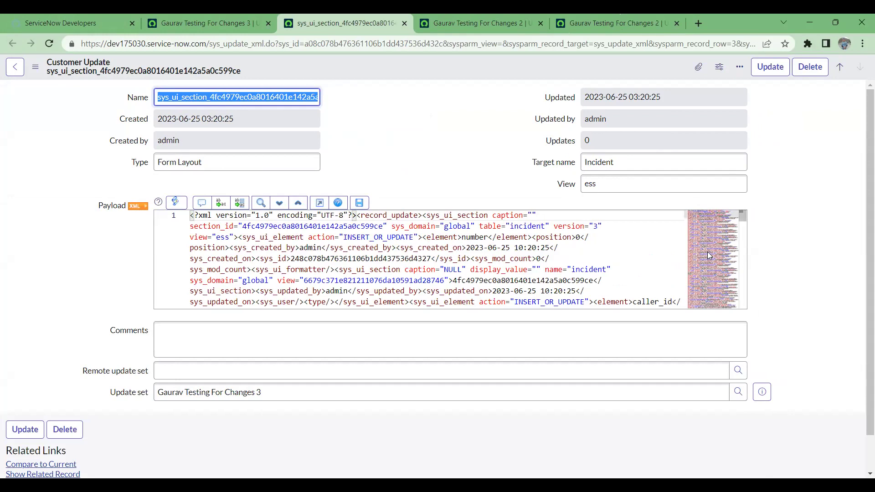
scroll(709, 256, "down", 2)
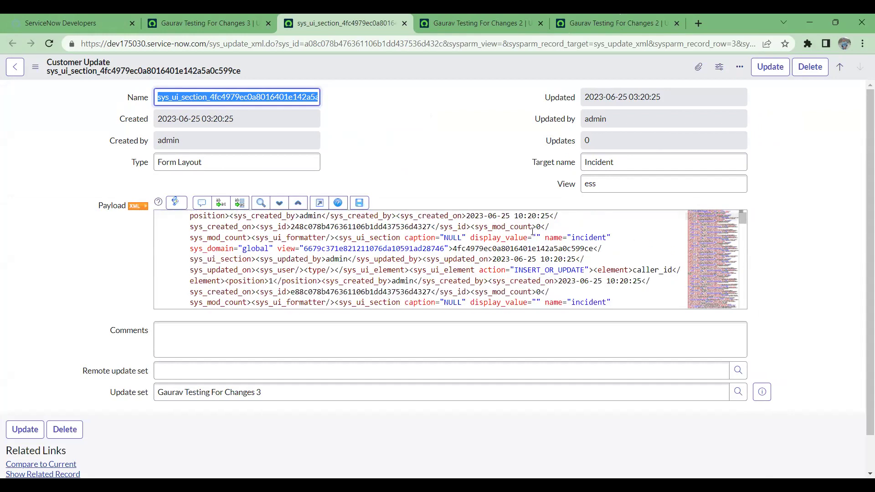
scroll(709, 256, "up", 2)
left_click_drag(101, 211, 142, 214)
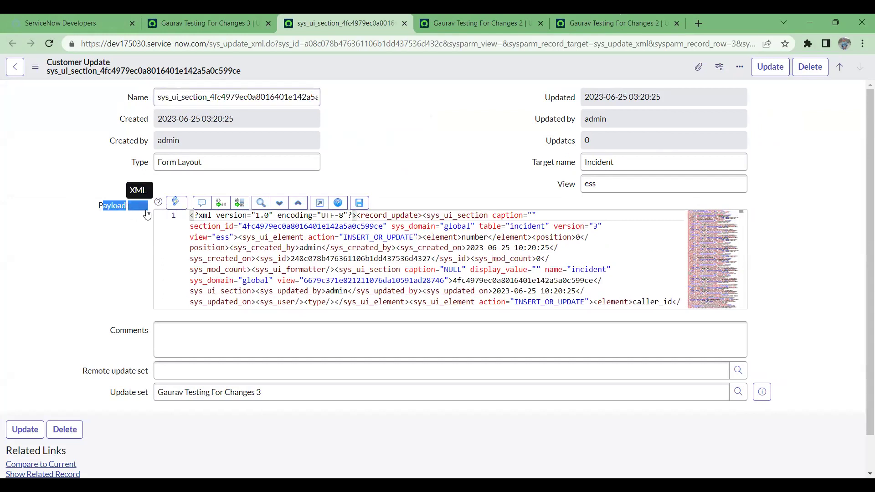
left_click(319, 204)
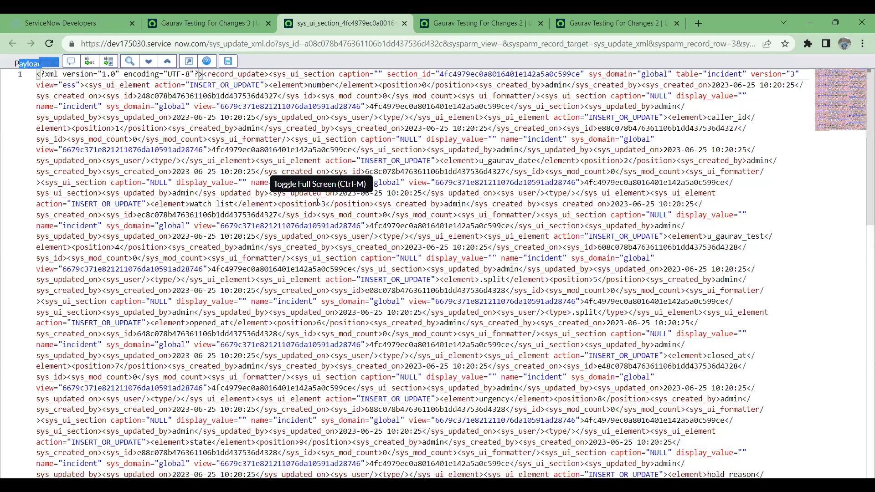
scroll(318, 203, "down", 5)
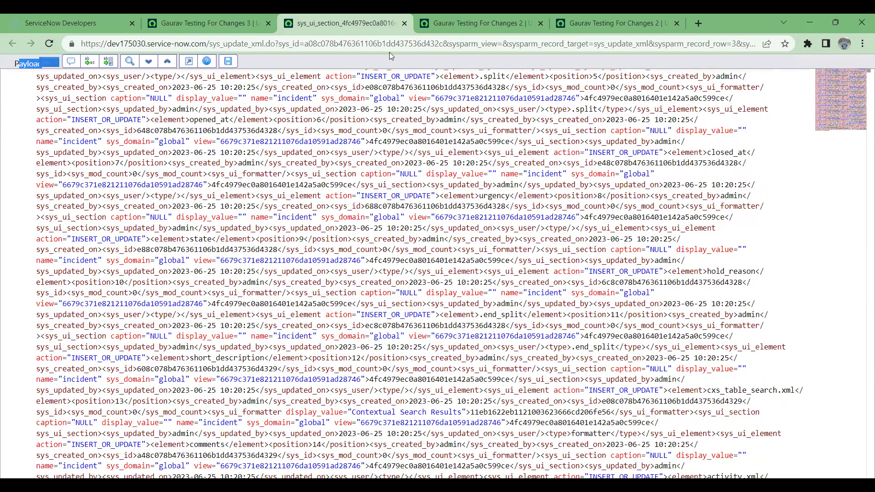
Search the payload page for the owner's first name with the browser's find function.
left_click(863, 43)
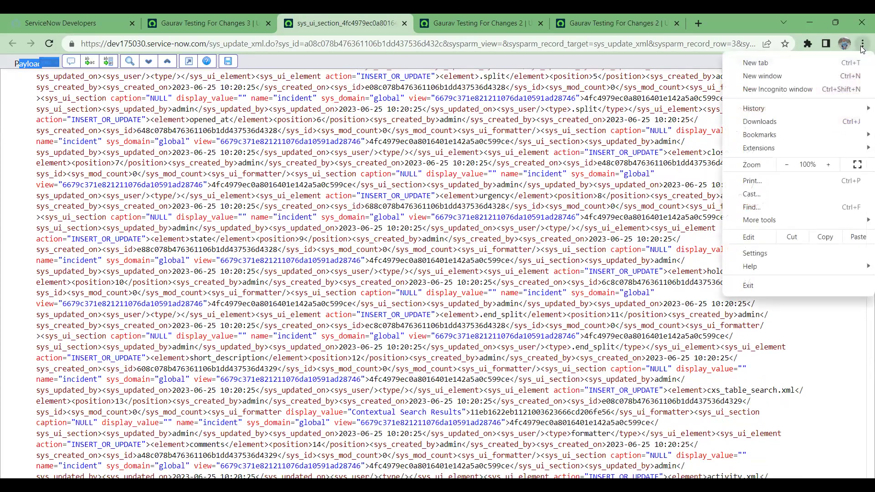
left_click(771, 108)
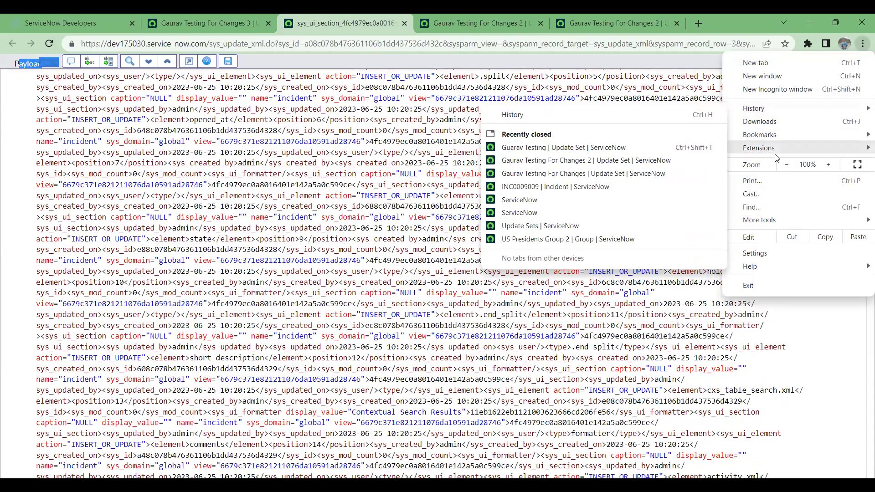
left_click(765, 209)
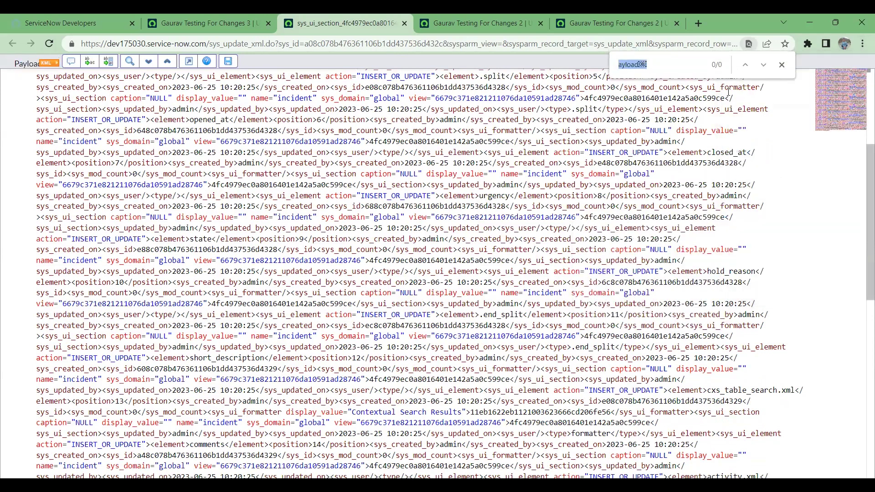
type("Gaurav Test")
key("BackSpace")
key("BackSpace")
key("BackSpace")
key("BackSpace")
key("BackSpace")
Examine the XML payload's form elements, looking for the newly added test field near watch_list.
scroll(507, 233, "down", 5)
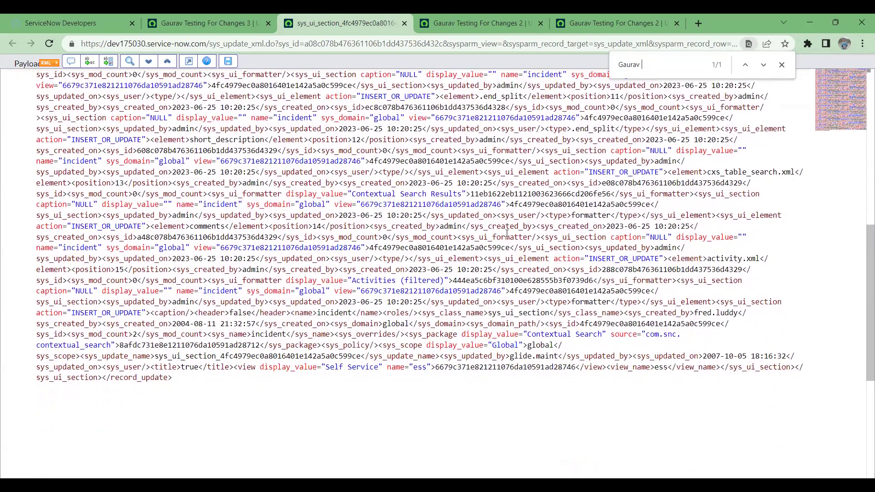
scroll(507, 234, "up", 1)
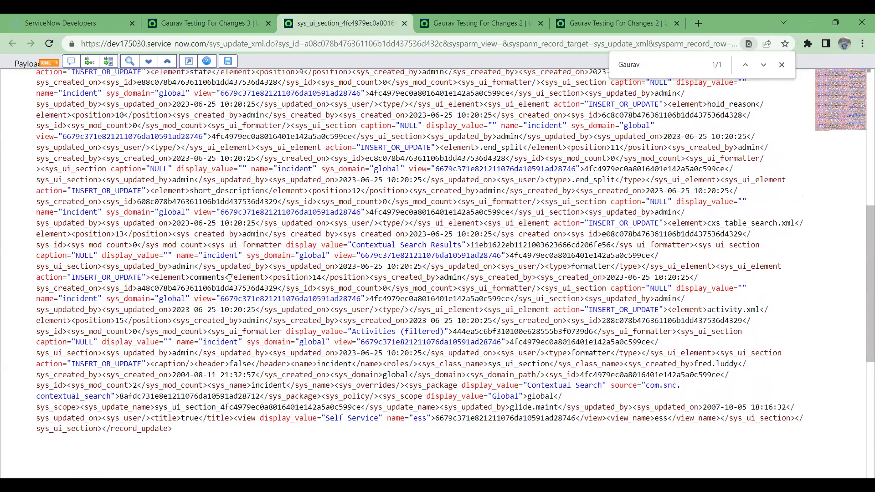
left_click_drag(230, 278, 199, 279)
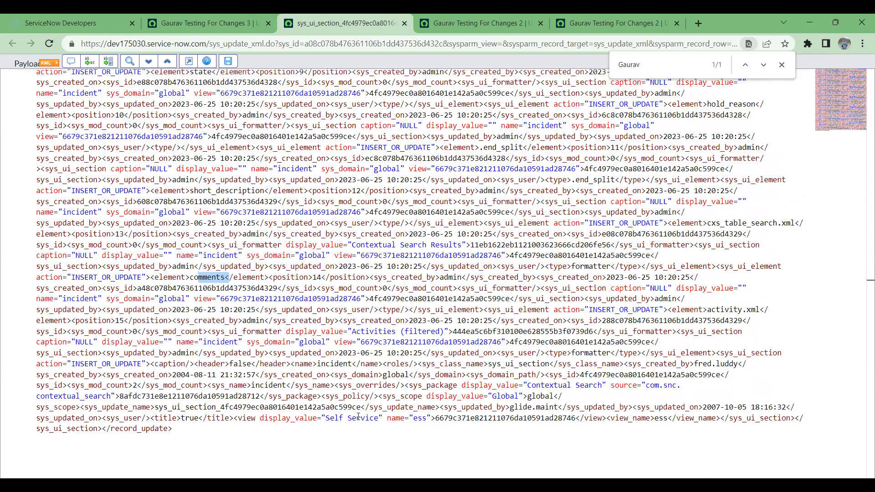
scroll(288, 358, "up", 2)
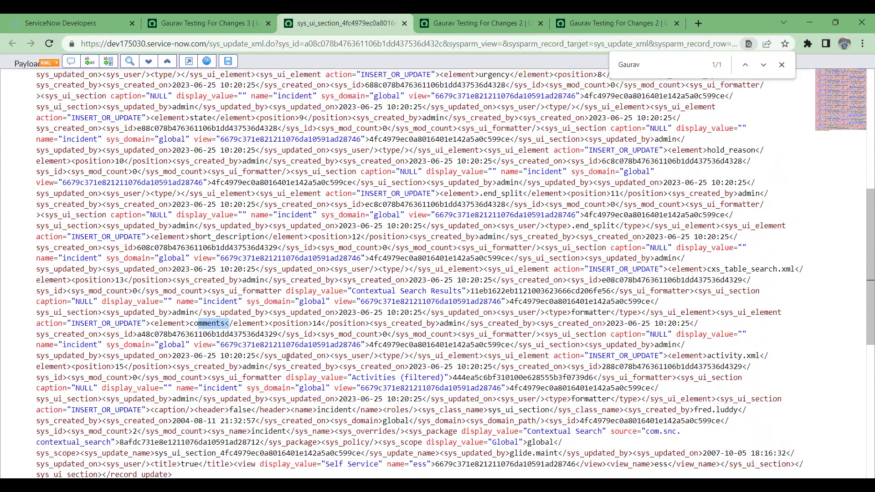
scroll(288, 358, "up", 4)
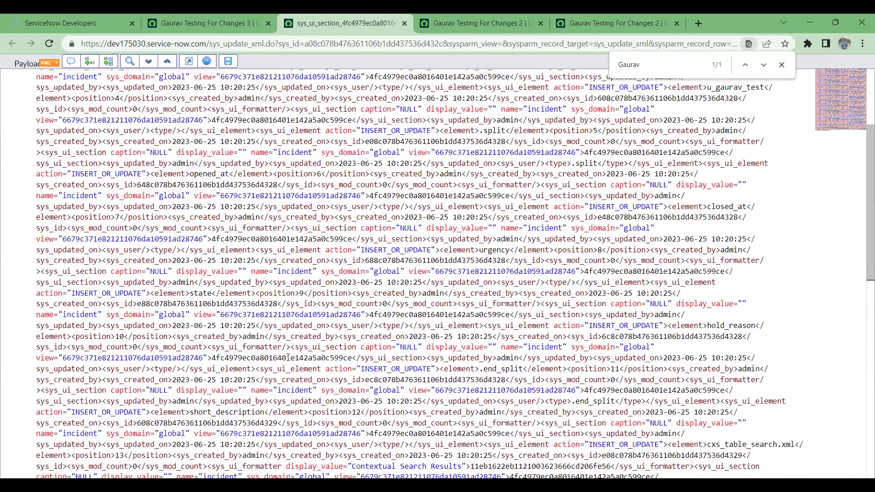
scroll(288, 358, "up", 1)
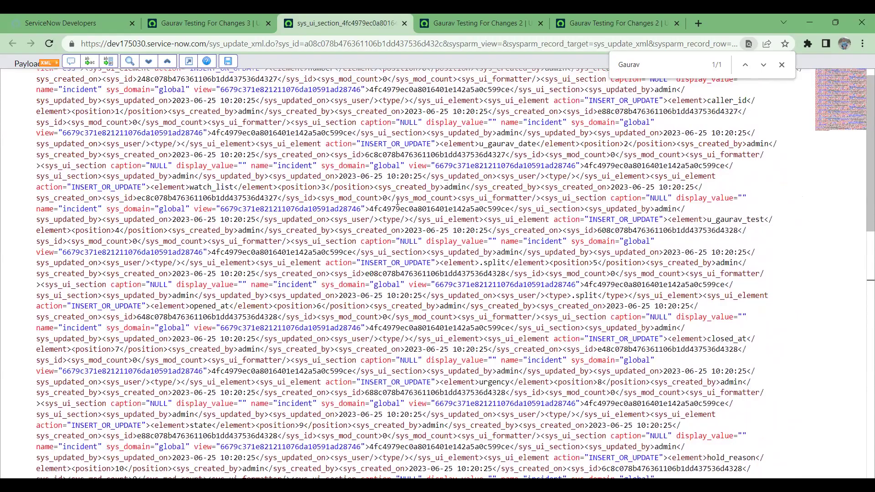